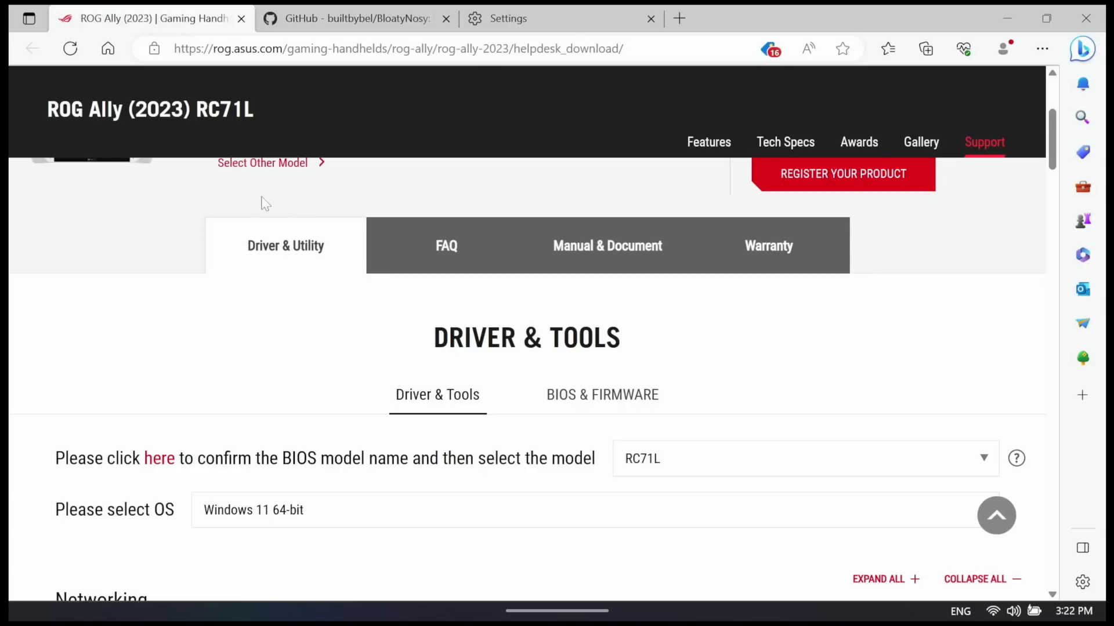
Examine the ROG Ally (2023) support page's driver list from Networking through Chipset and Audio to Graphics
scroll(259, 207, "down", 10)
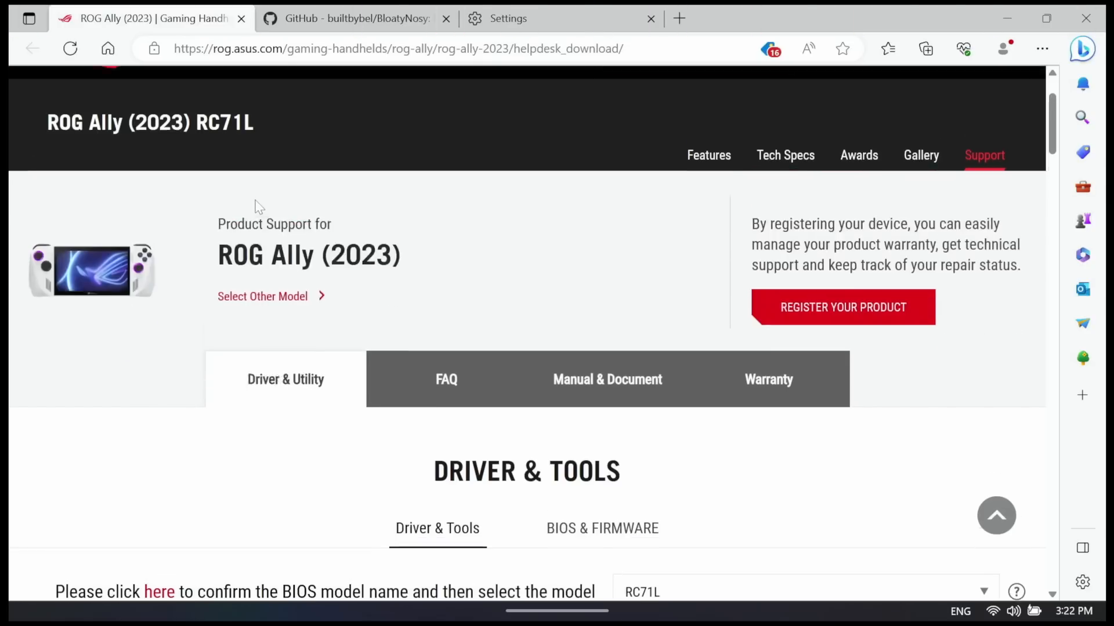
scroll(259, 207, "up", 3)
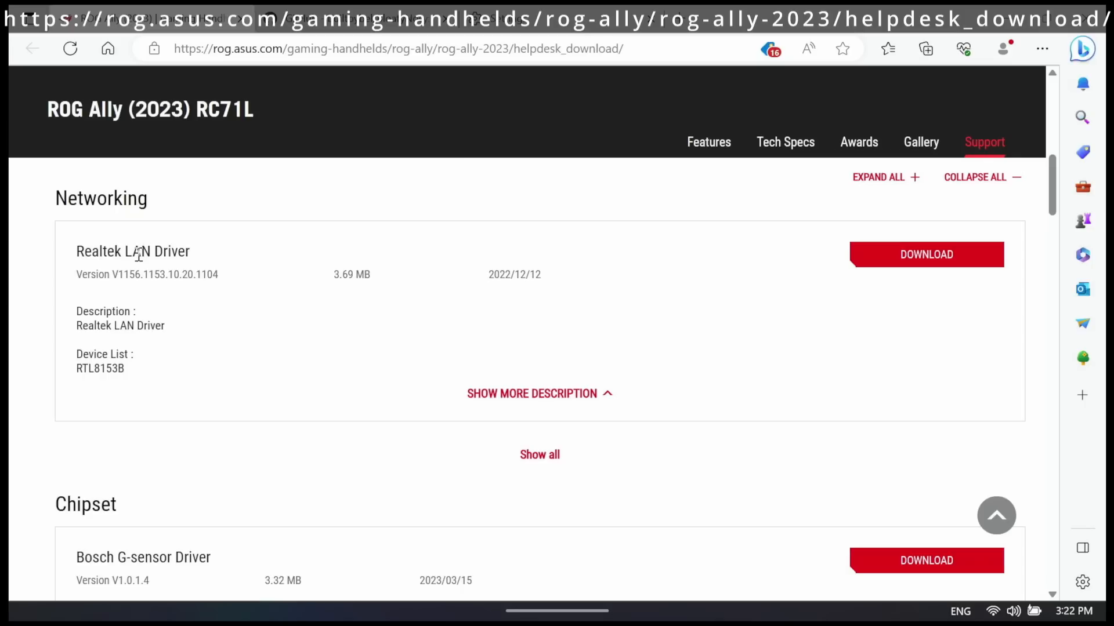
scroll(139, 254, "down", 5)
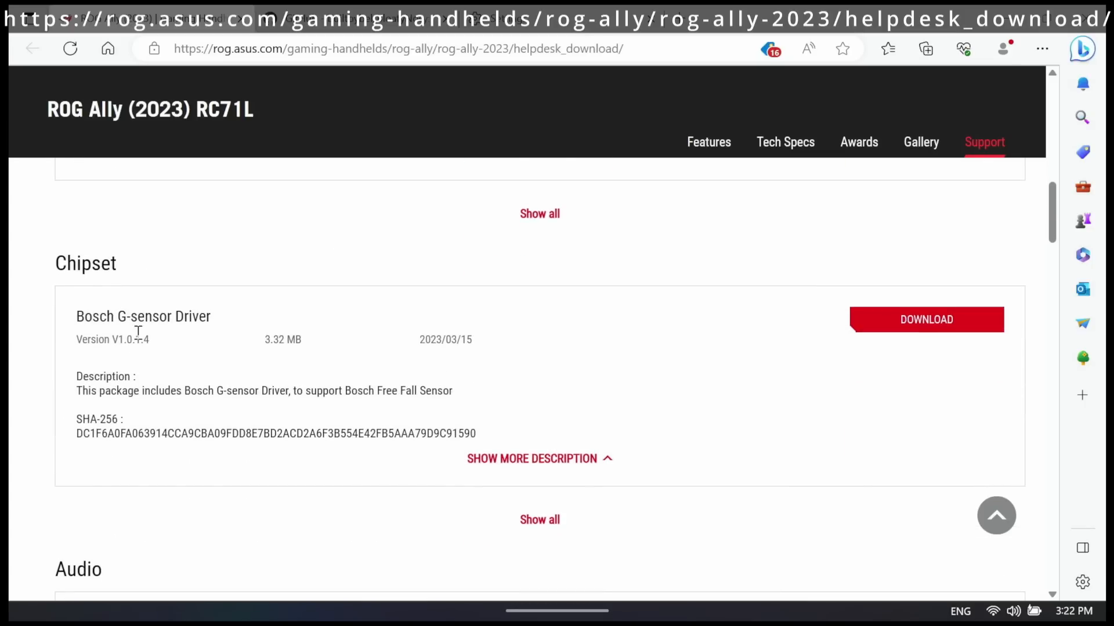
scroll(204, 372, "down", 2)
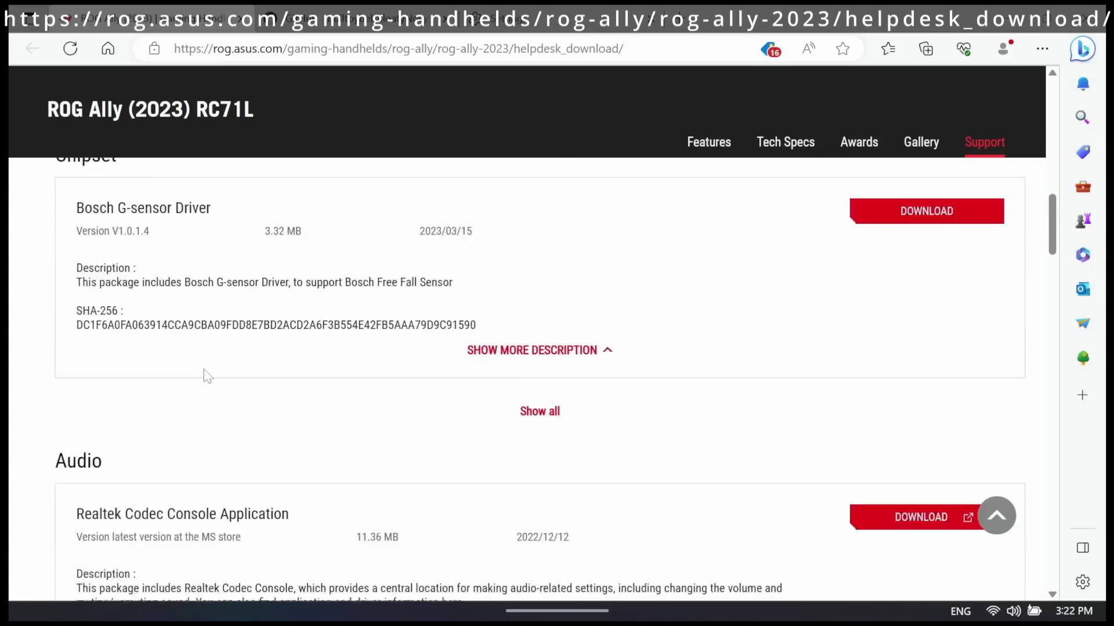
right_click(203, 370)
left_click(160, 326)
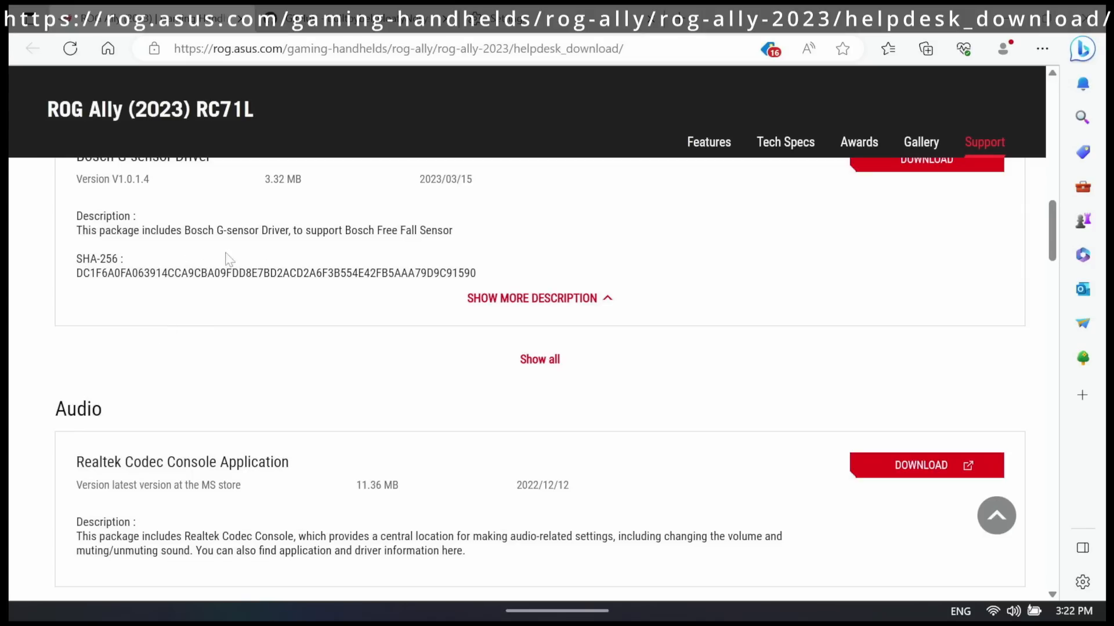
right_click(290, 332)
key("Escape")
right_click(248, 330)
key("Escape")
scroll(248, 331, "down", 4)
scroll(250, 333, "down", 4)
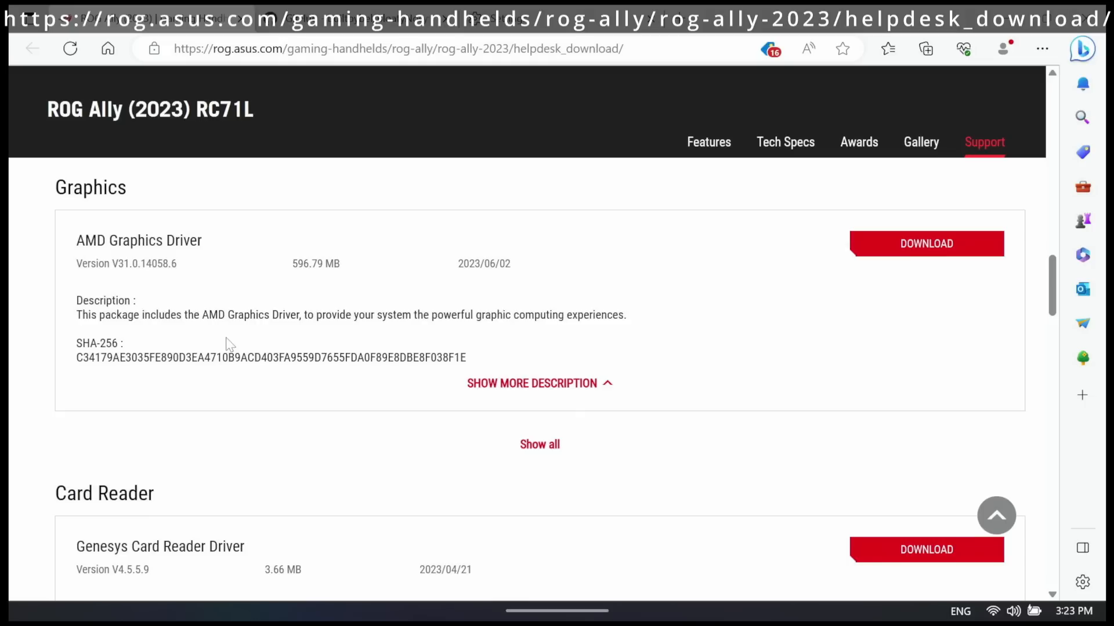
Review the remaining ROG Ally drivers, from Card Reader and Pointing Device through Bluetooth and Software to Biometric Authentication
scroll(229, 344, "down", 4)
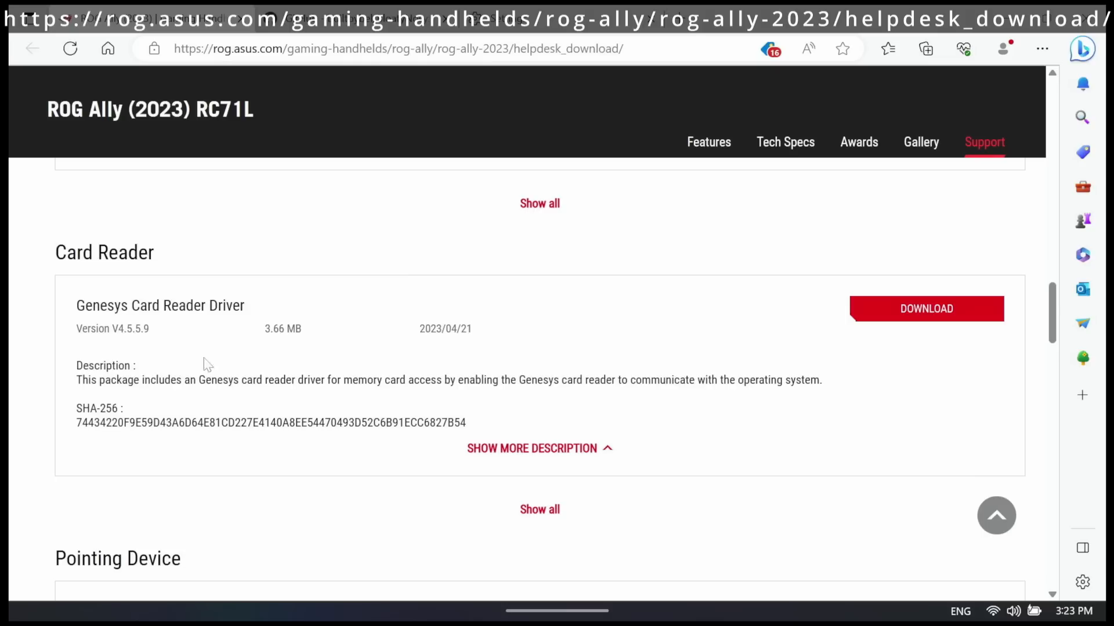
scroll(269, 359, "down", 5)
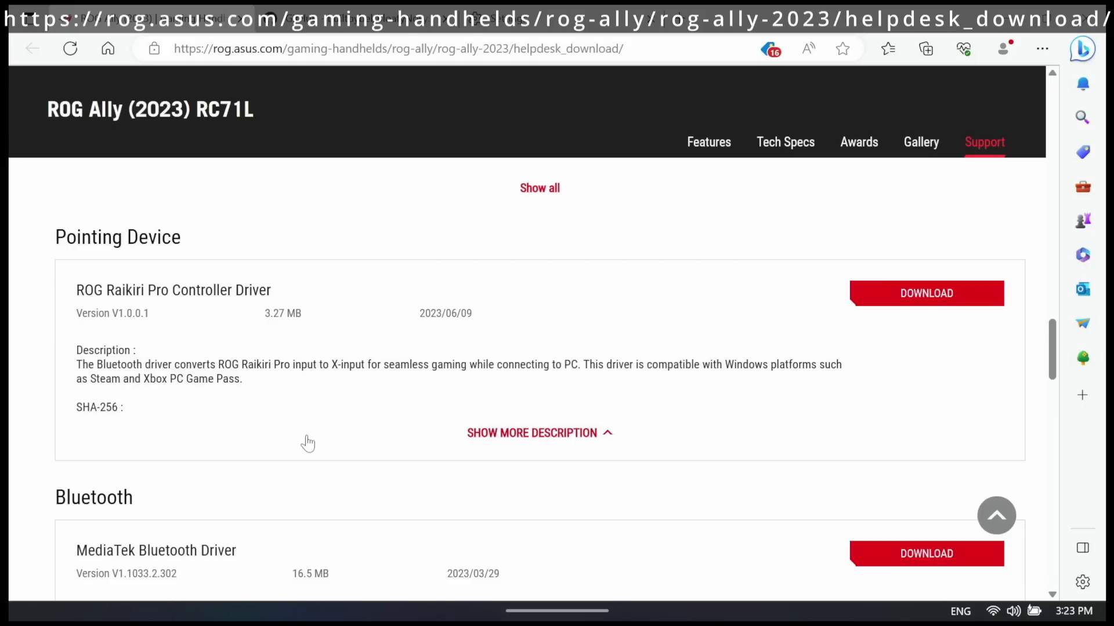
scroll(303, 445, "down", 5)
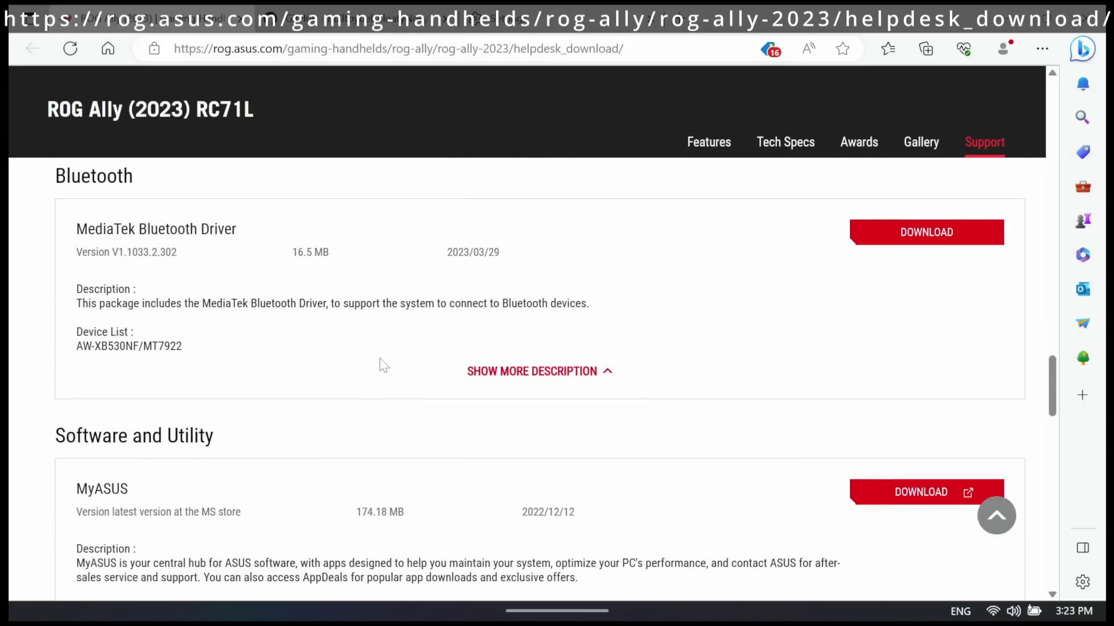
scroll(380, 365, "down", 3)
scroll(380, 360, "down", 4)
scroll(381, 359, "down", 1)
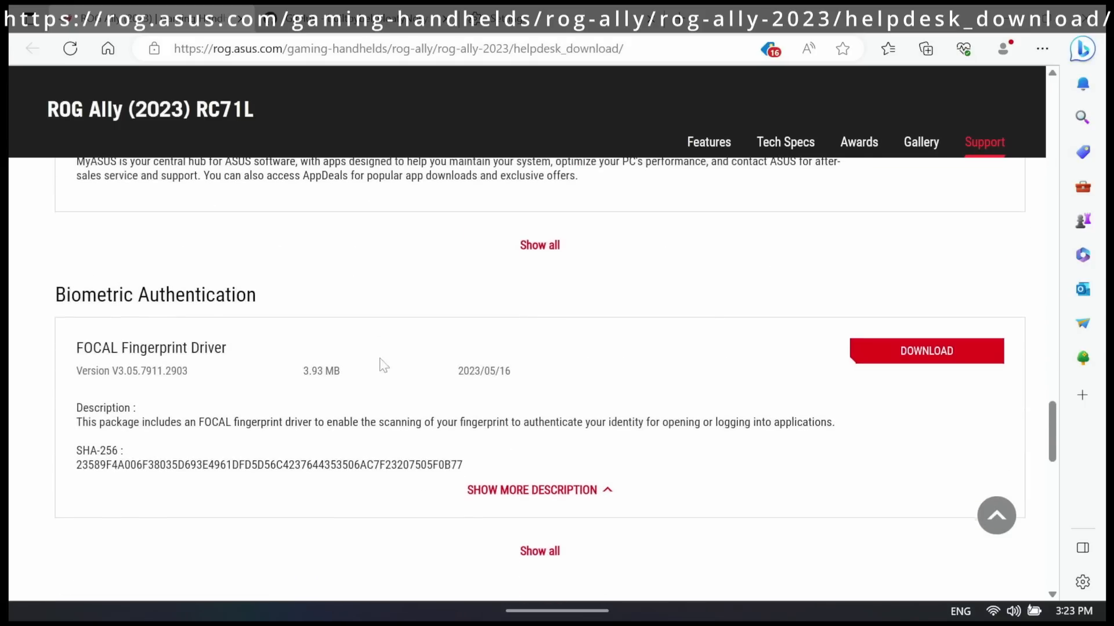
scroll(381, 364, "down", 4)
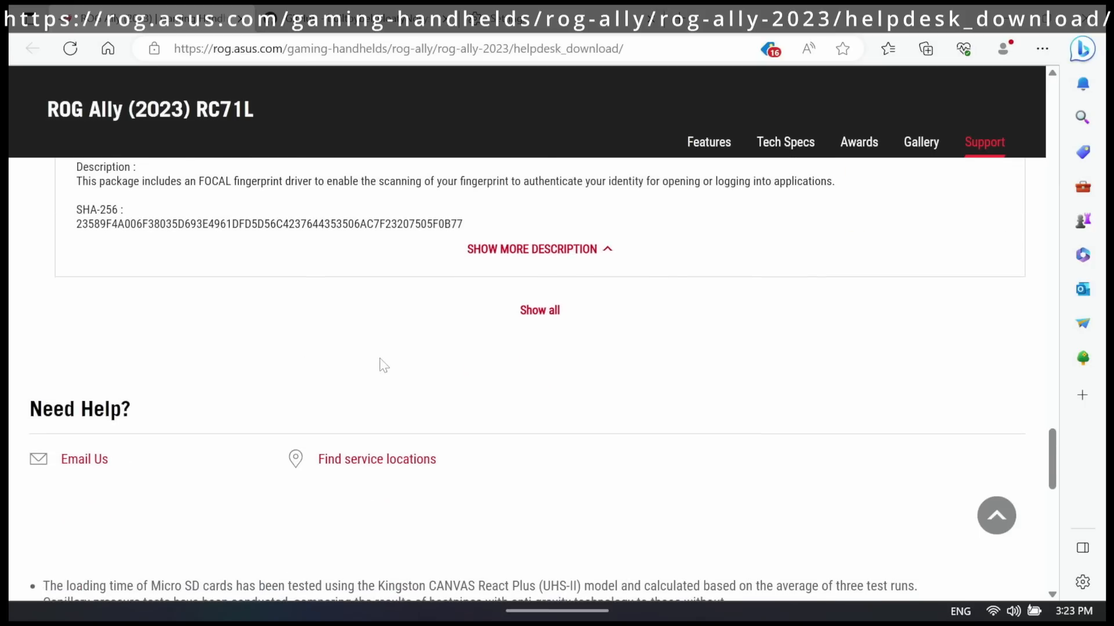
scroll(383, 364, "up", 3)
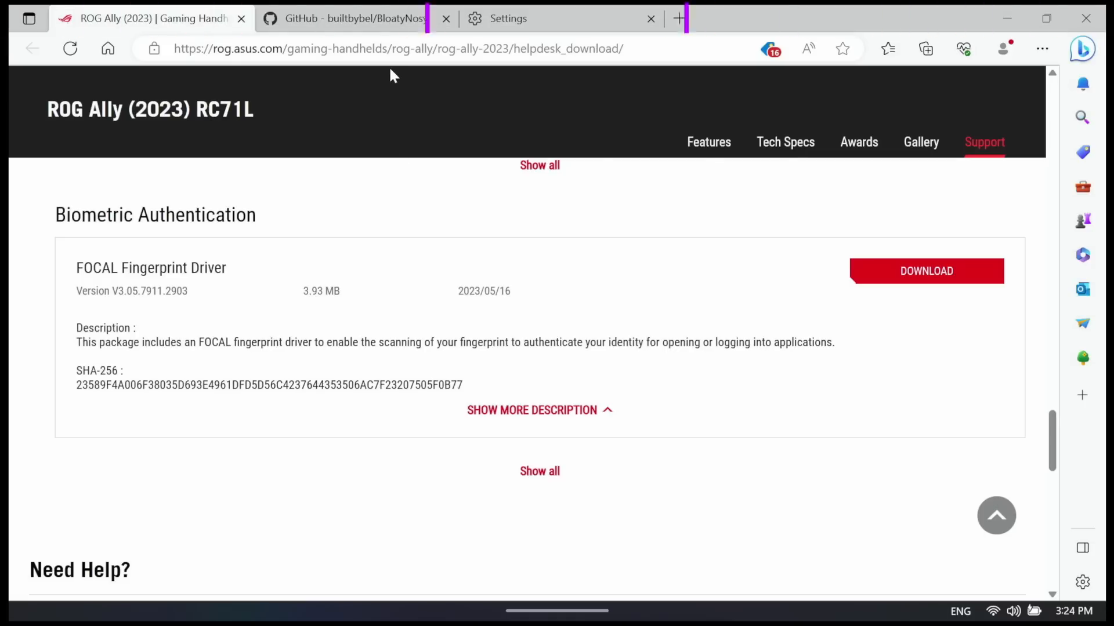
Open the GitHub releases page linked in the BloatyNosy repository's readme and view the downloadable assets of BloatyNosyApp 0.85
left_click(381, 14)
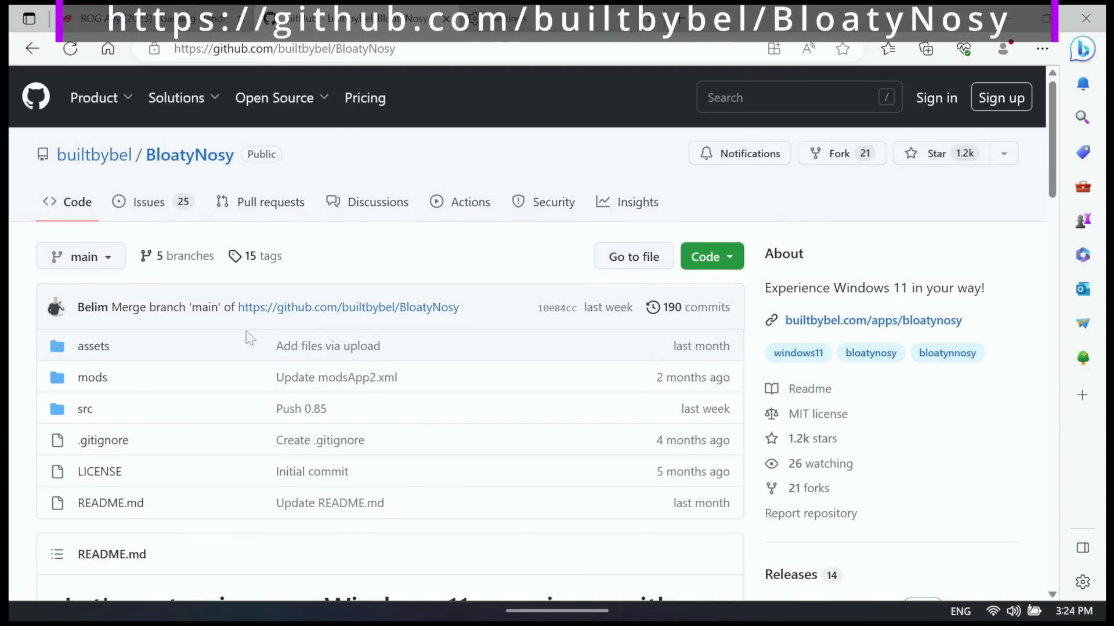
scroll(250, 338, "down", 10)
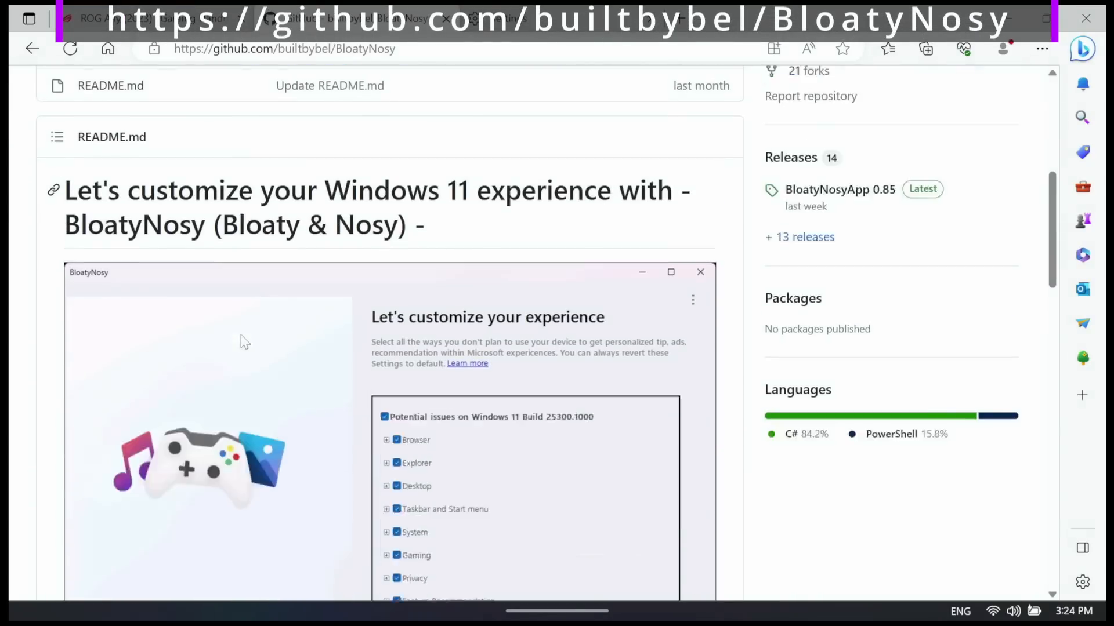
scroll(241, 339, "down", 4)
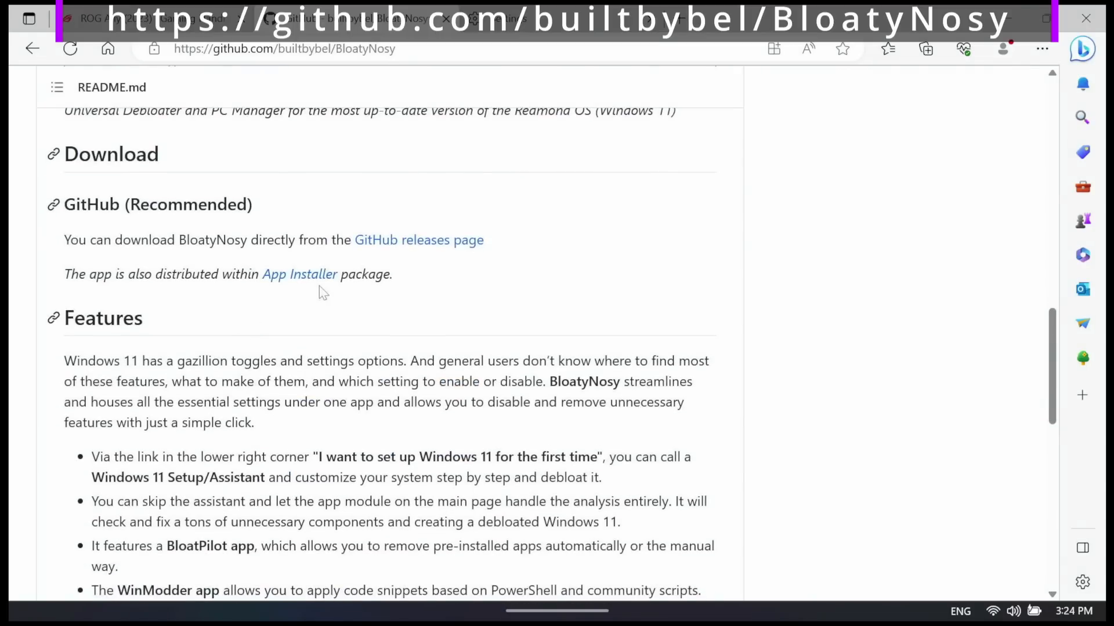
left_click(395, 240)
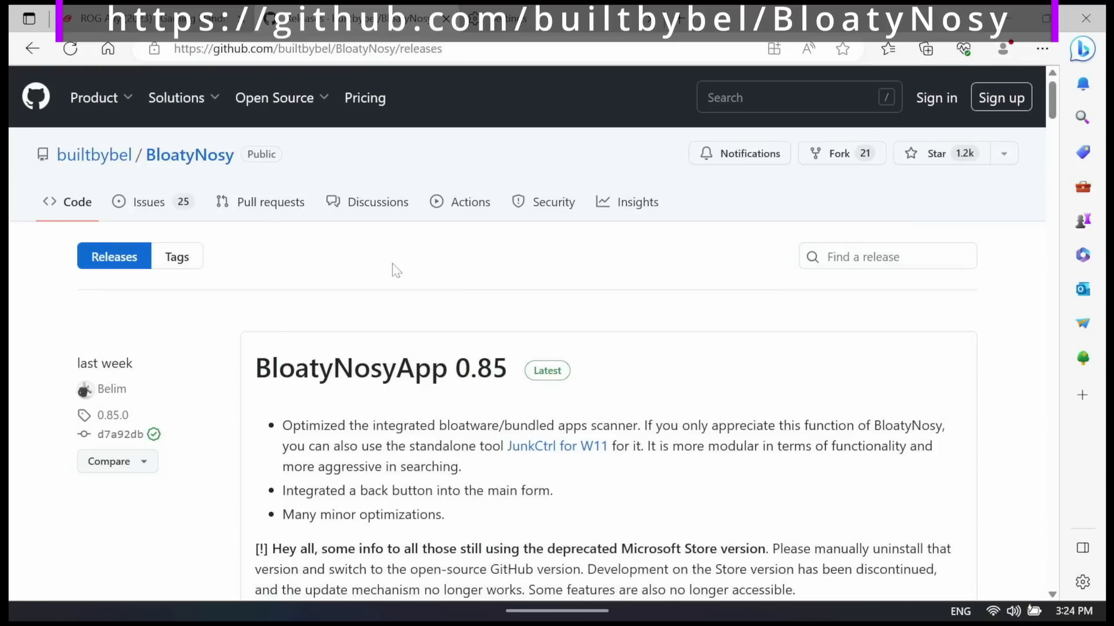
scroll(392, 263, "down", 4)
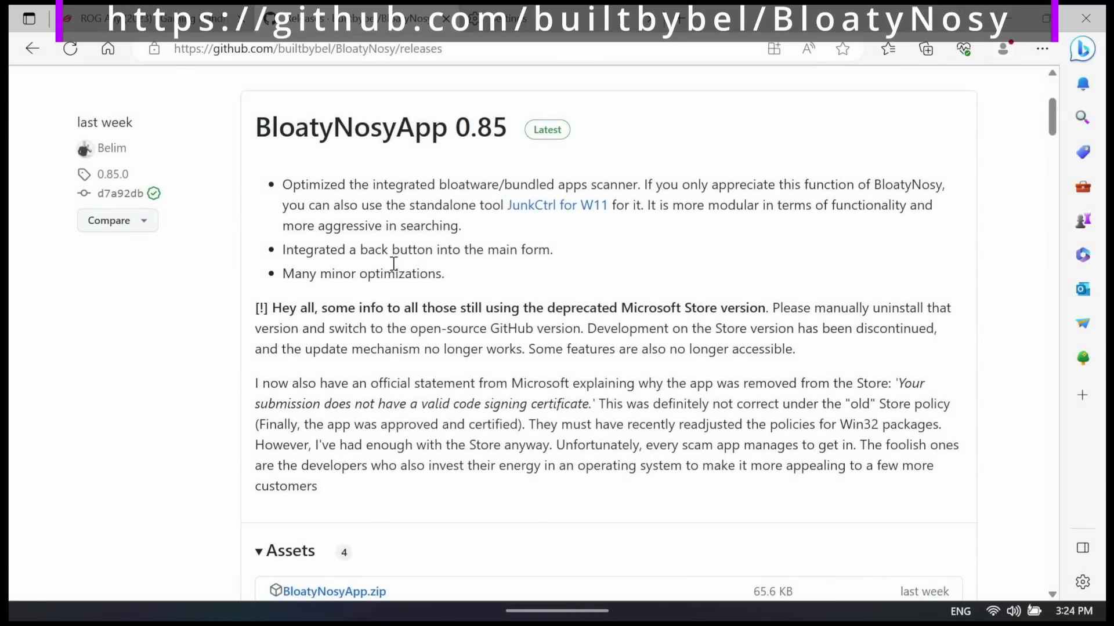
scroll(393, 263, "down", 4)
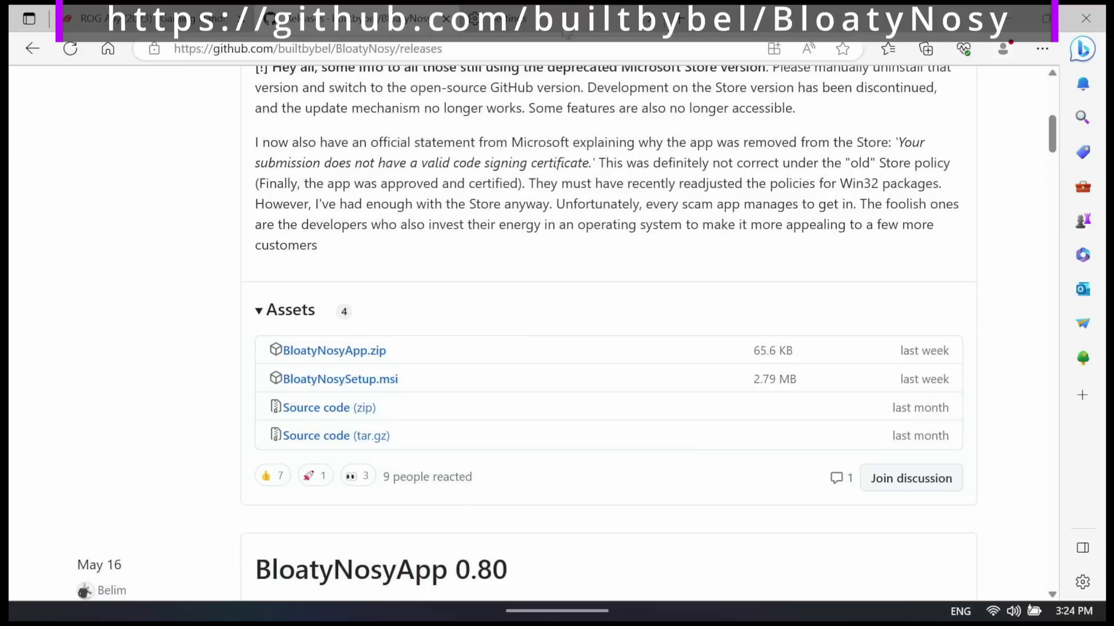
Switch to the BloatyNosyApp folder under Downloads in File Explorer and launch BloatyNosy.exe
mouse_move(566, 10)
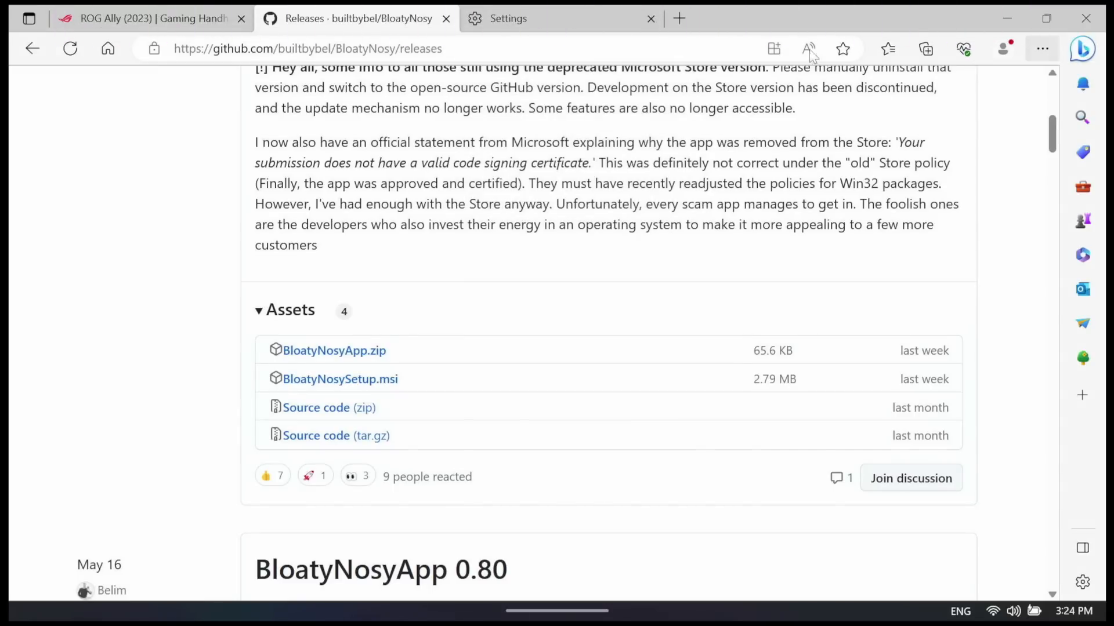
left_click(522, 18)
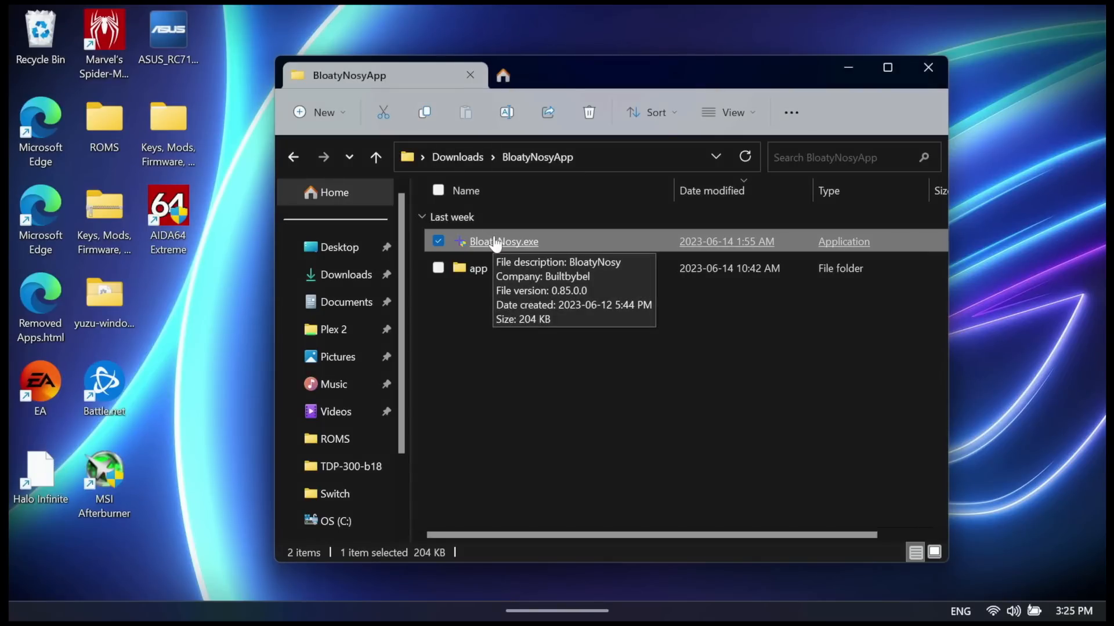
double_click(494, 241)
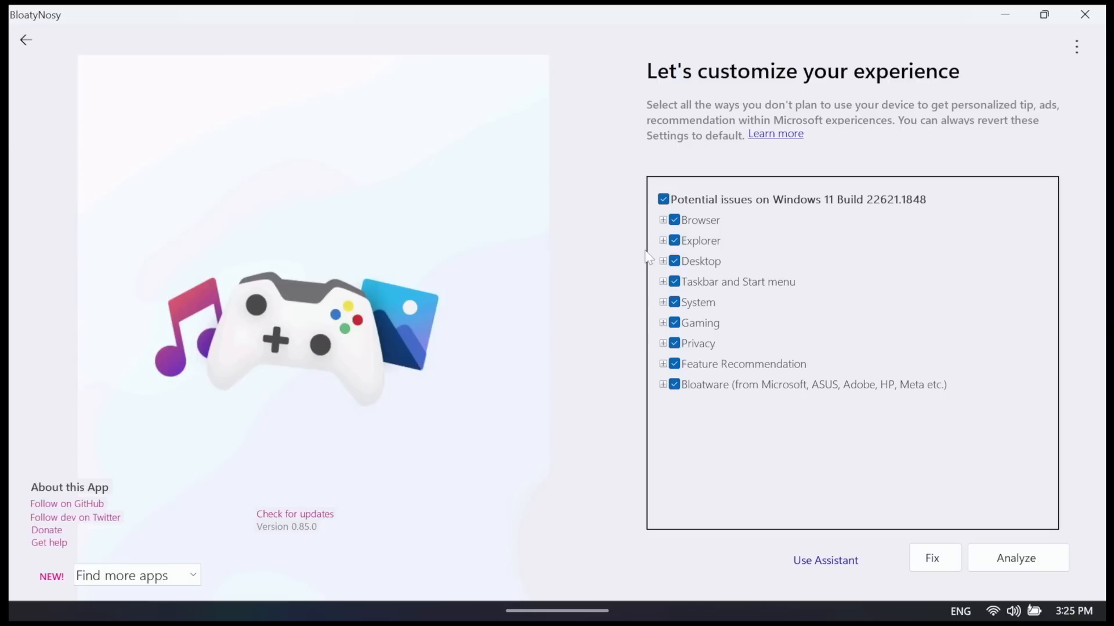
Examine the fixes listed under the Browser and Explorer categories, collapsing each category again
left_click(663, 220)
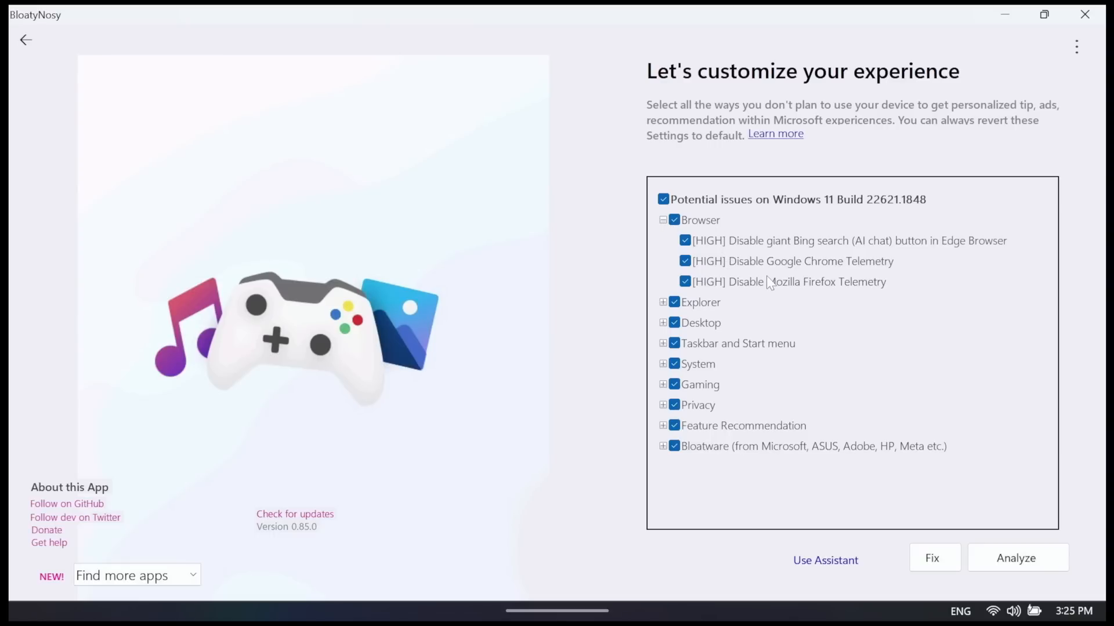
left_click(663, 220)
left_click(663, 241)
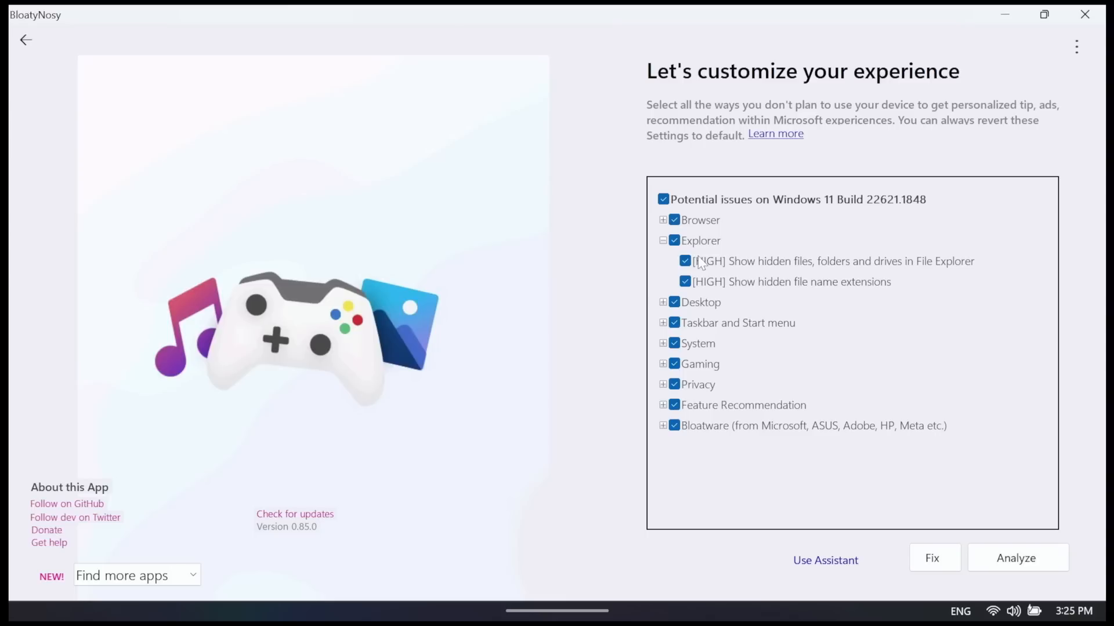
left_click(660, 241)
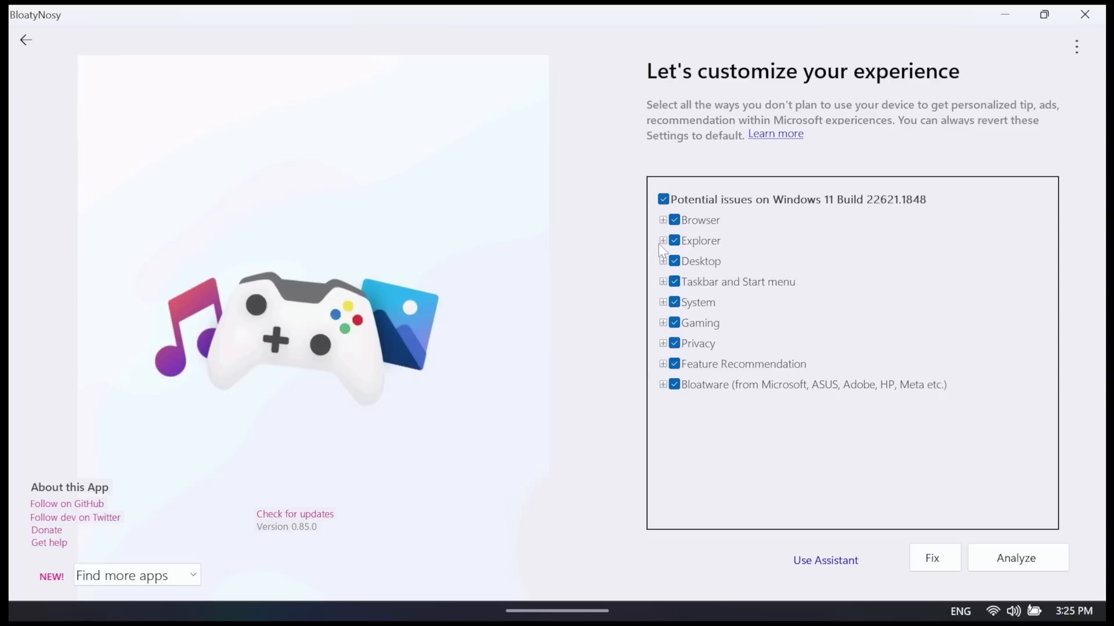
left_click(659, 247)
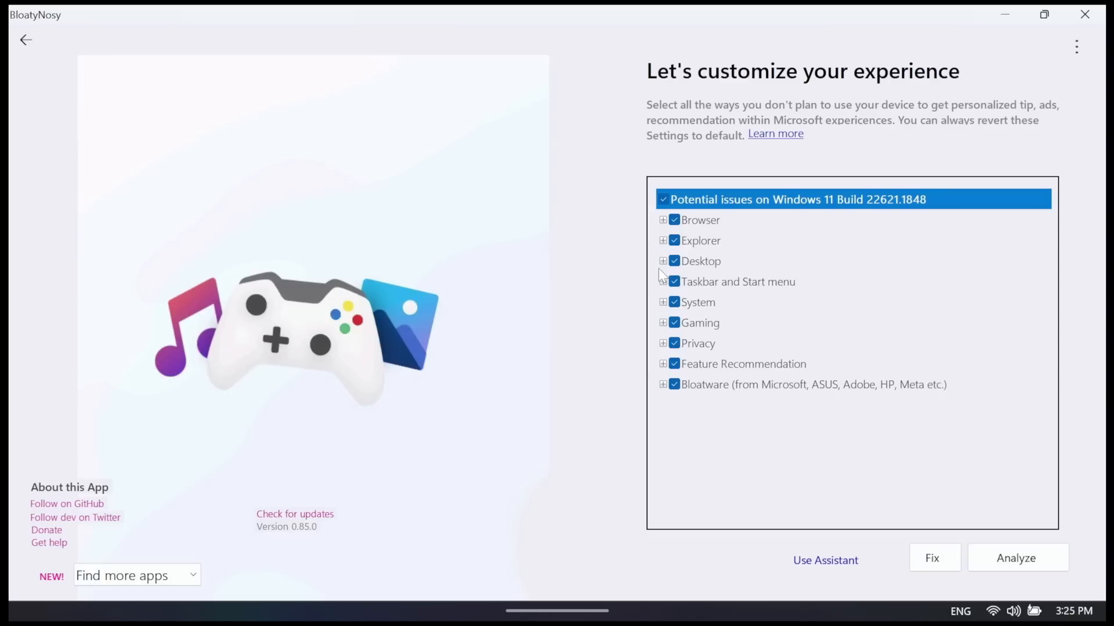
Review the fixes under Desktop and under Taskbar and Start menu, collapsing both categories again
left_click(662, 261)
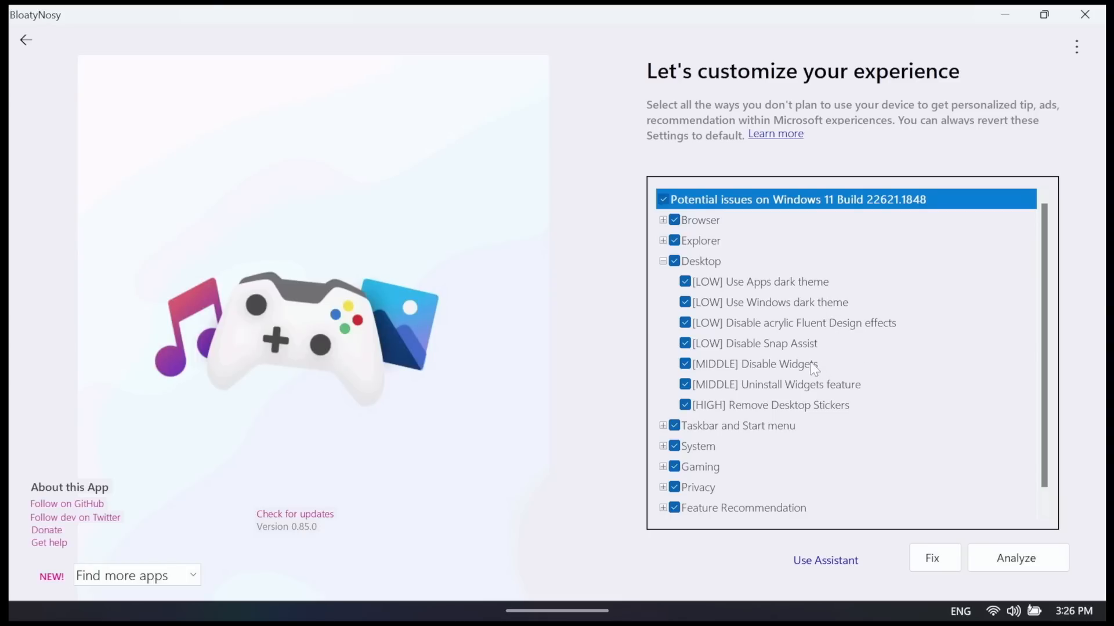
mouse_move(815, 382)
mouse_move(726, 346)
left_click(664, 261)
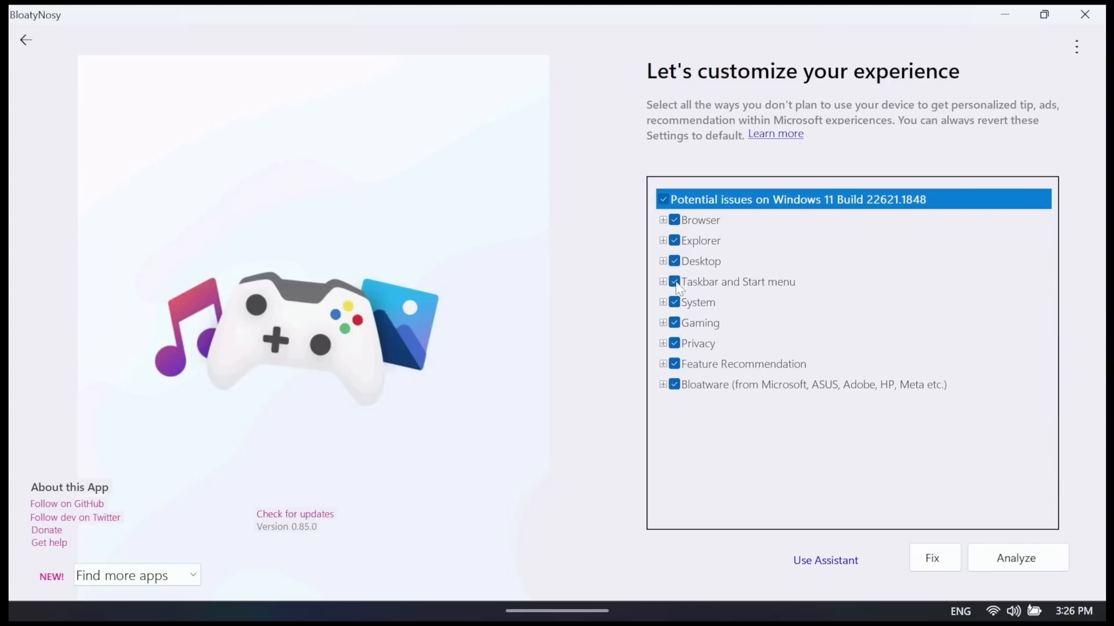
left_click(663, 283)
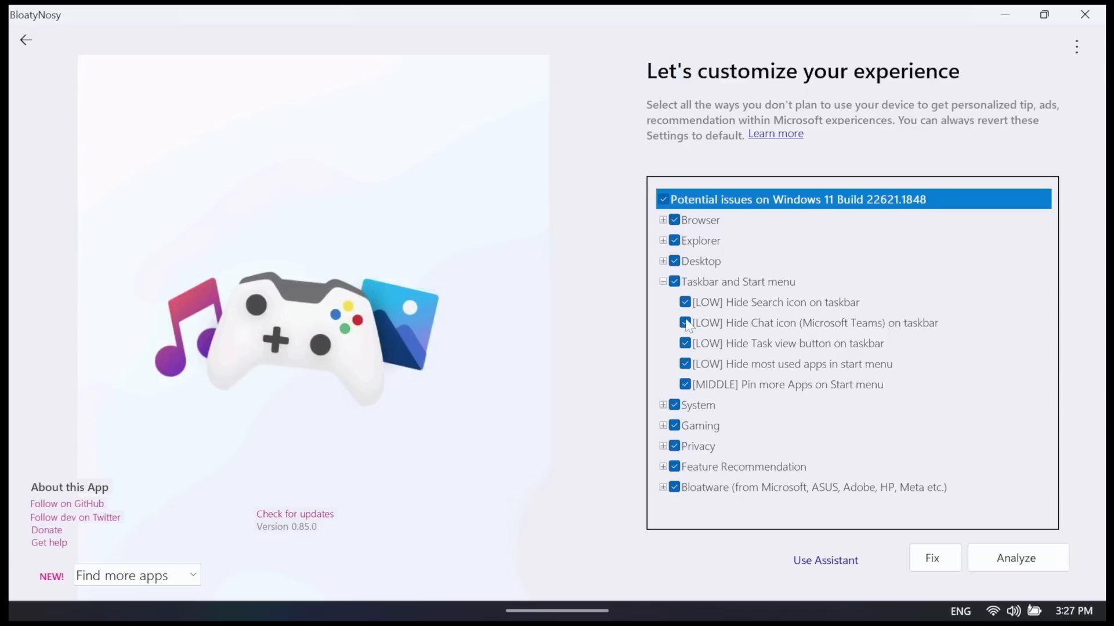
left_click(662, 281)
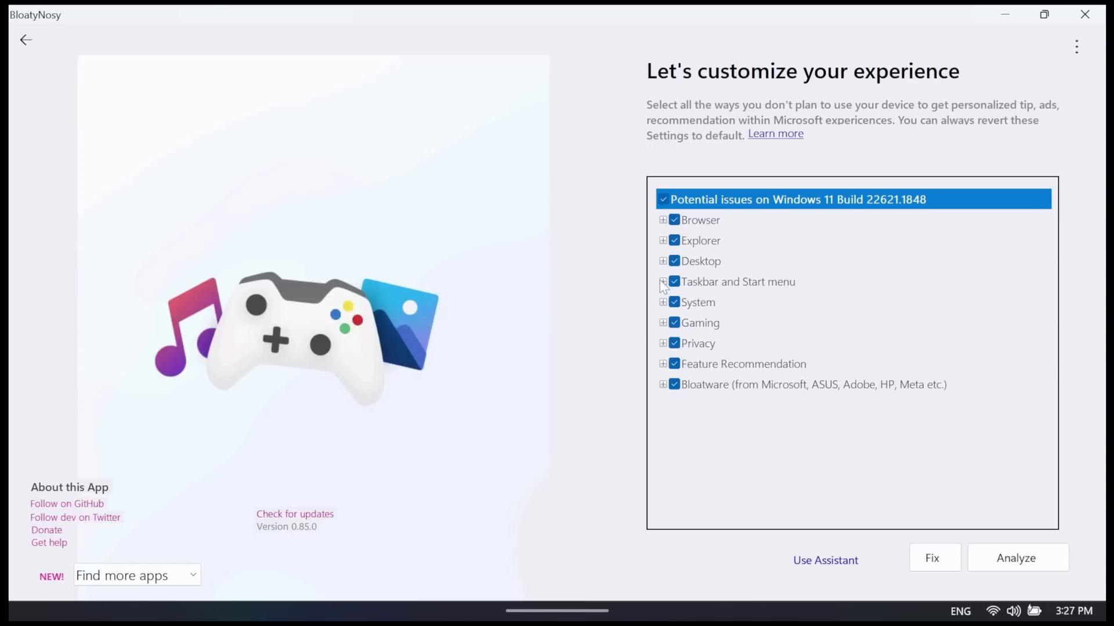
Exclude Disable TPM 2.0 Check from the System fixes and collapse the category
left_click(662, 302)
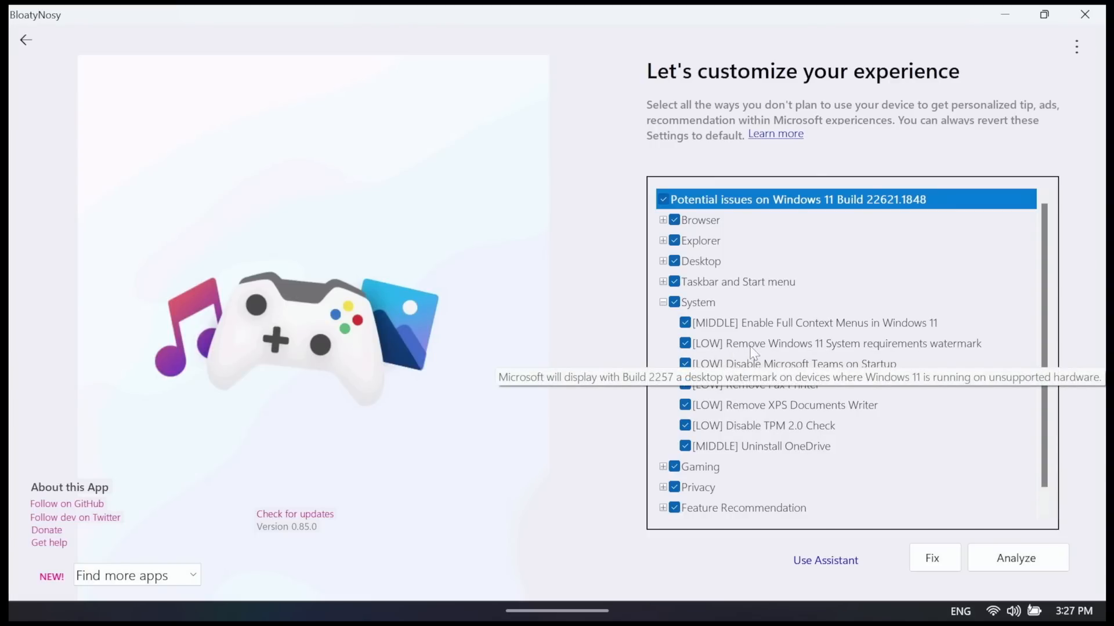
mouse_move(795, 328)
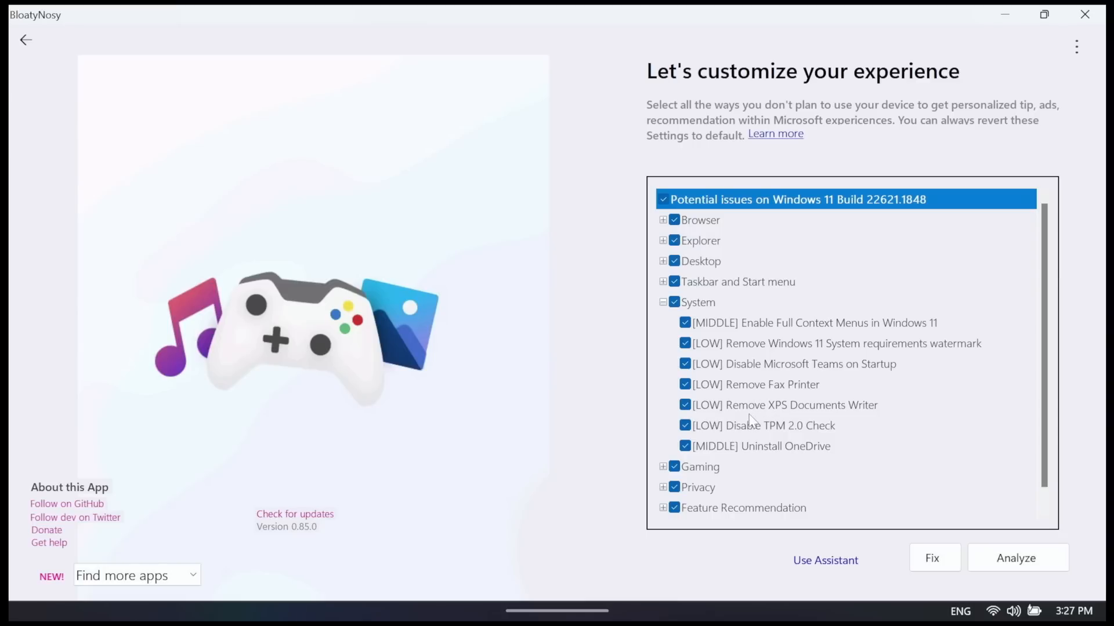
left_click(684, 429)
scroll(695, 505, "down", 1)
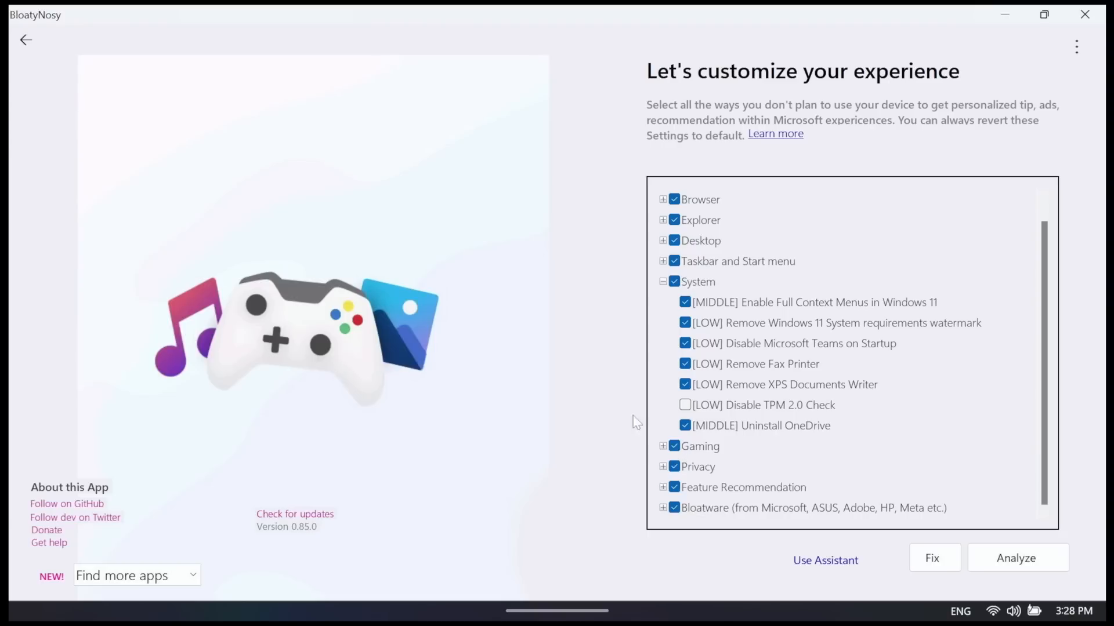
left_click(662, 283)
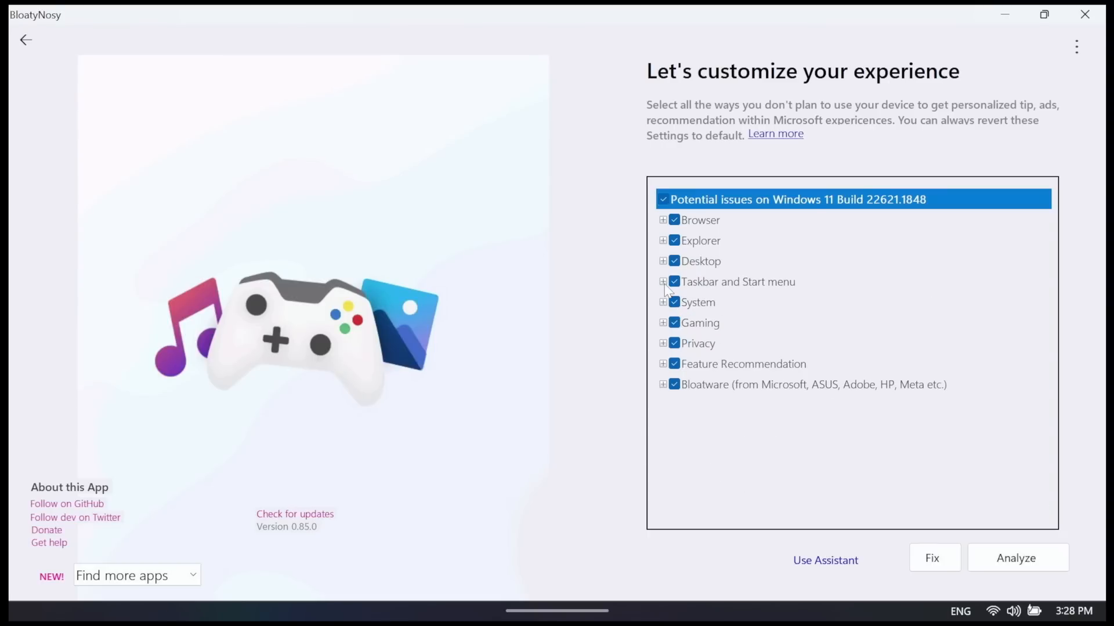
Expand the Gaming category and exclude Disable PowerThrottling from its fixes
left_click(663, 323)
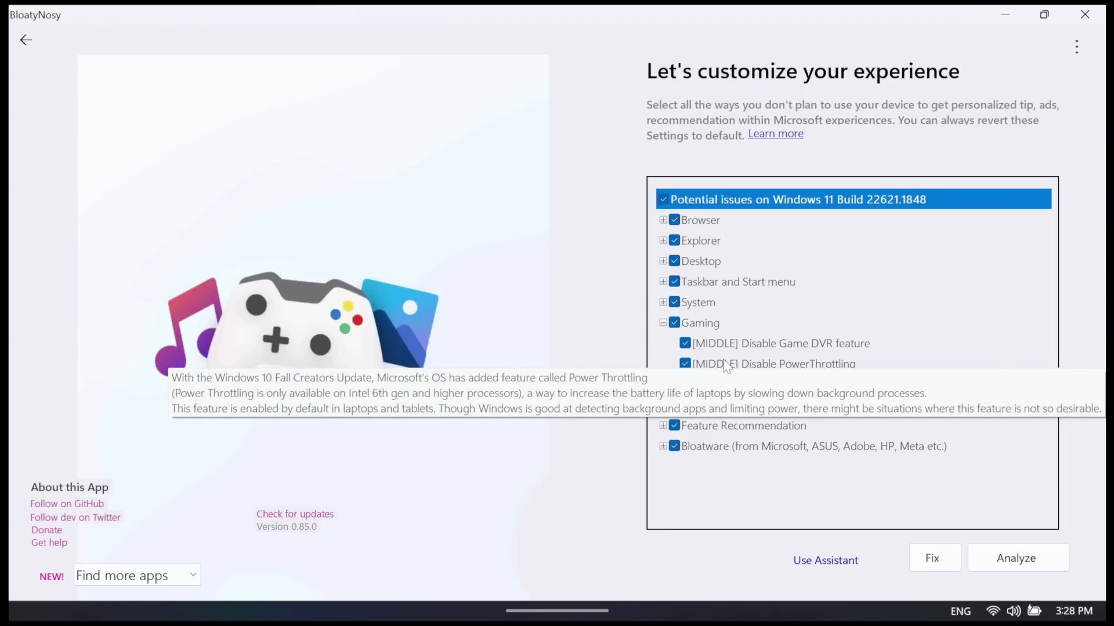
left_click(685, 363)
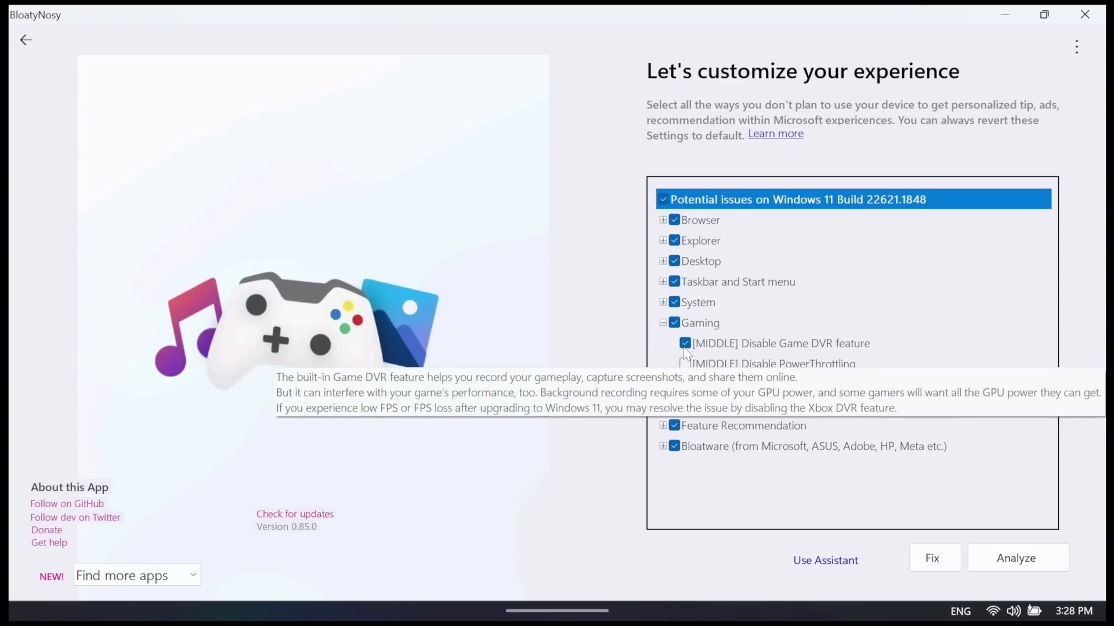
Exclude Disable Game DVR feature, include Disable PowerThrottling again, and collapse the Gaming category
left_click(685, 346)
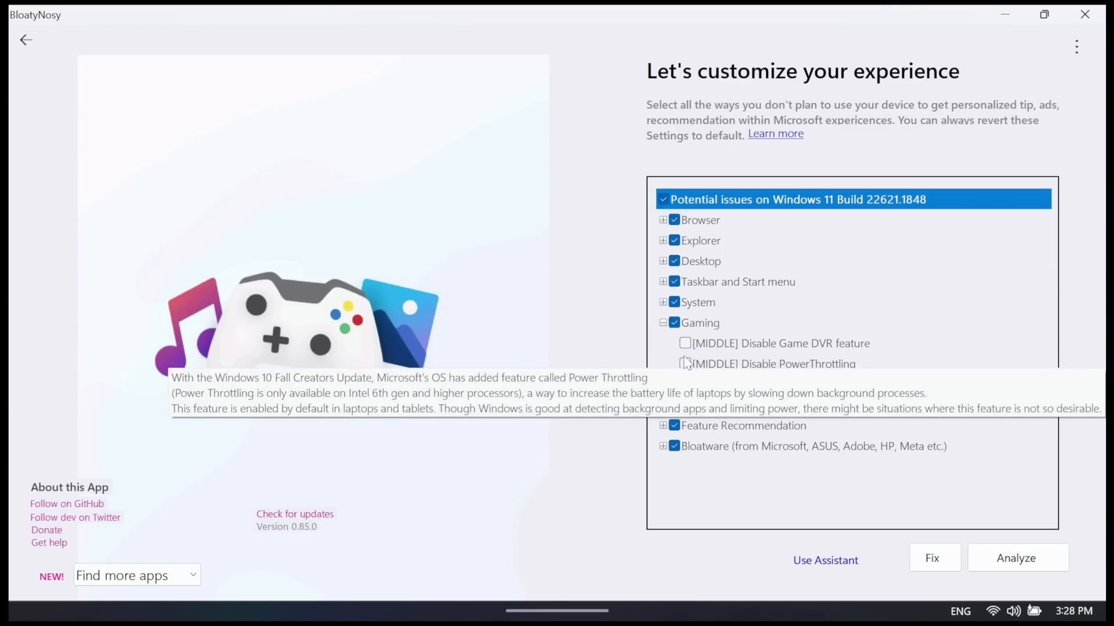
left_click(685, 363)
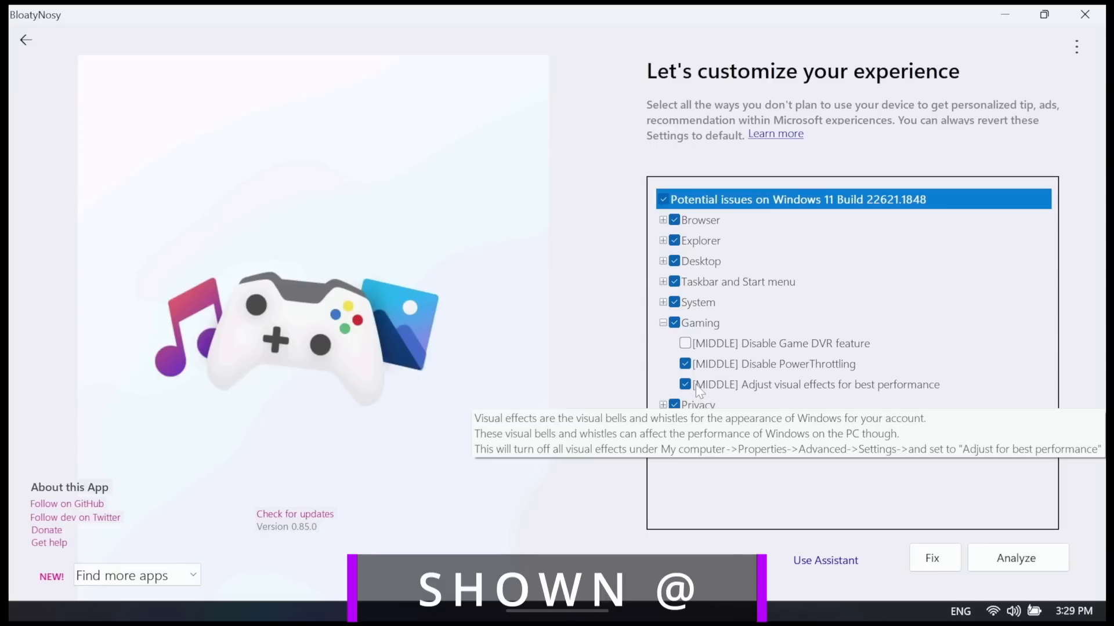
left_click(663, 323)
Expand the Privacy category, review all of its fixes, and collapse it again
left_click(664, 344)
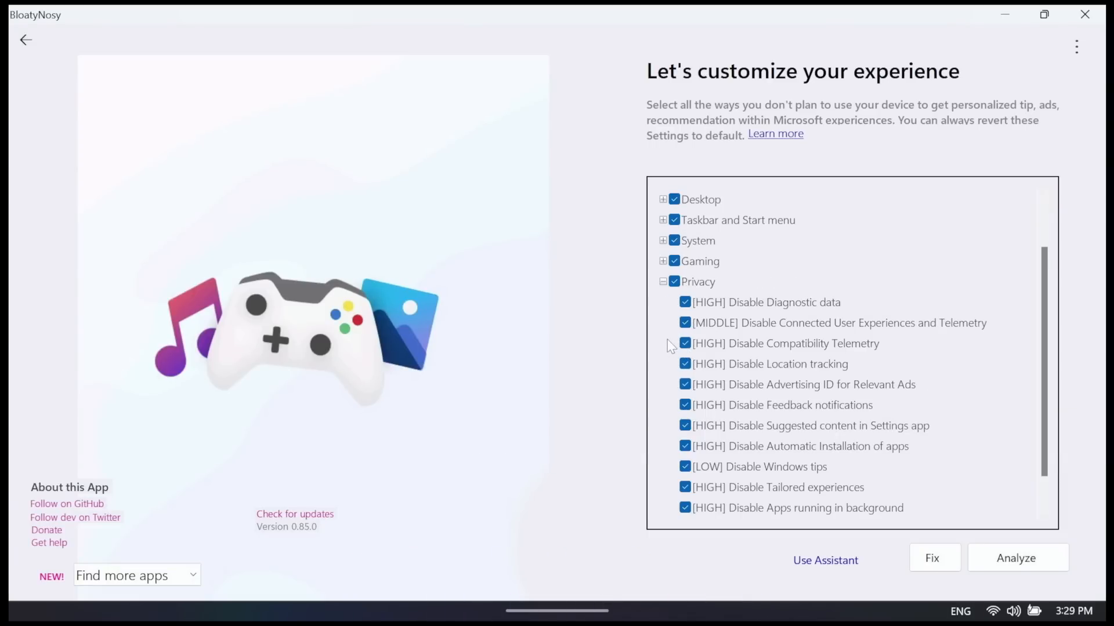
scroll(715, 385, "down", 1)
scroll(725, 406, "up", 2)
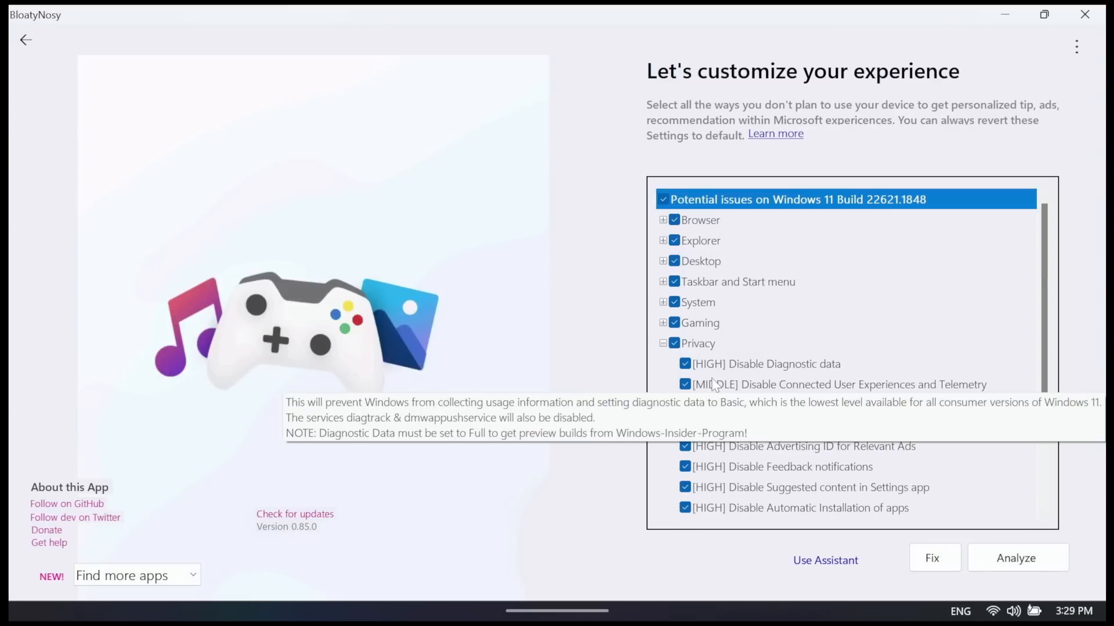
scroll(754, 423, "down", 2)
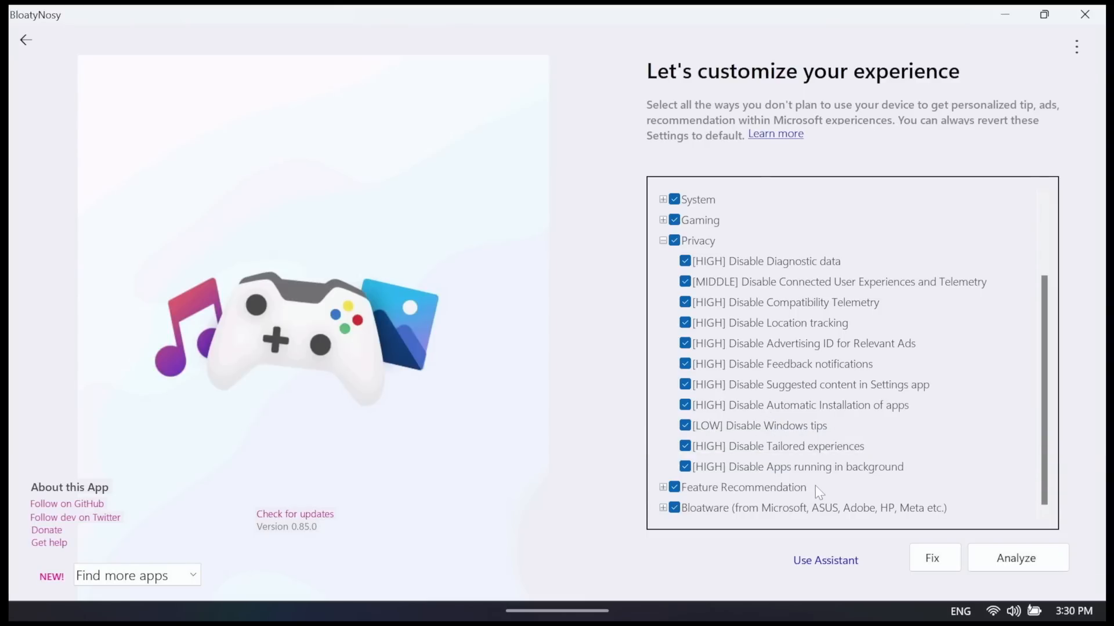
left_click(662, 240)
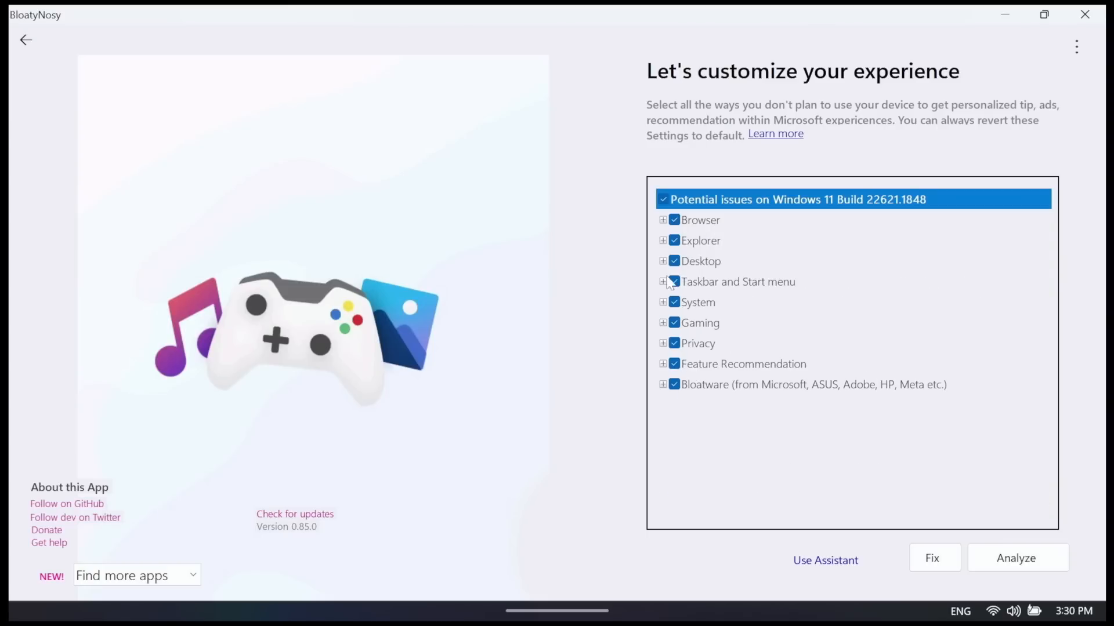
Check what Feature Recommendation contains, exclude the whole category from the fixes, and collapse it
left_click(662, 364)
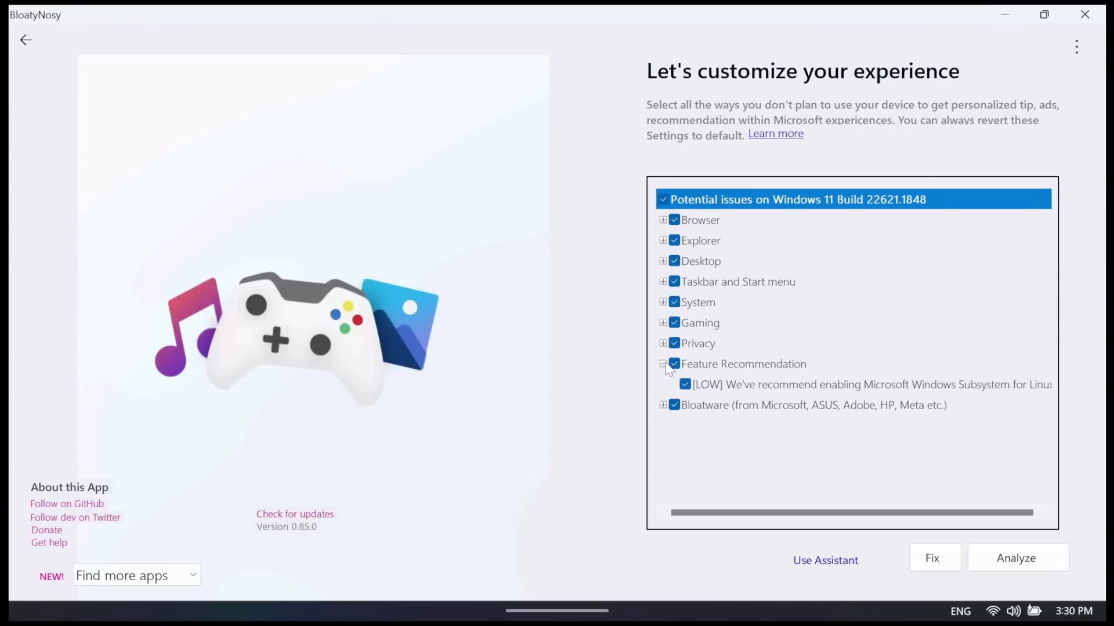
left_click(675, 366)
left_click(662, 363)
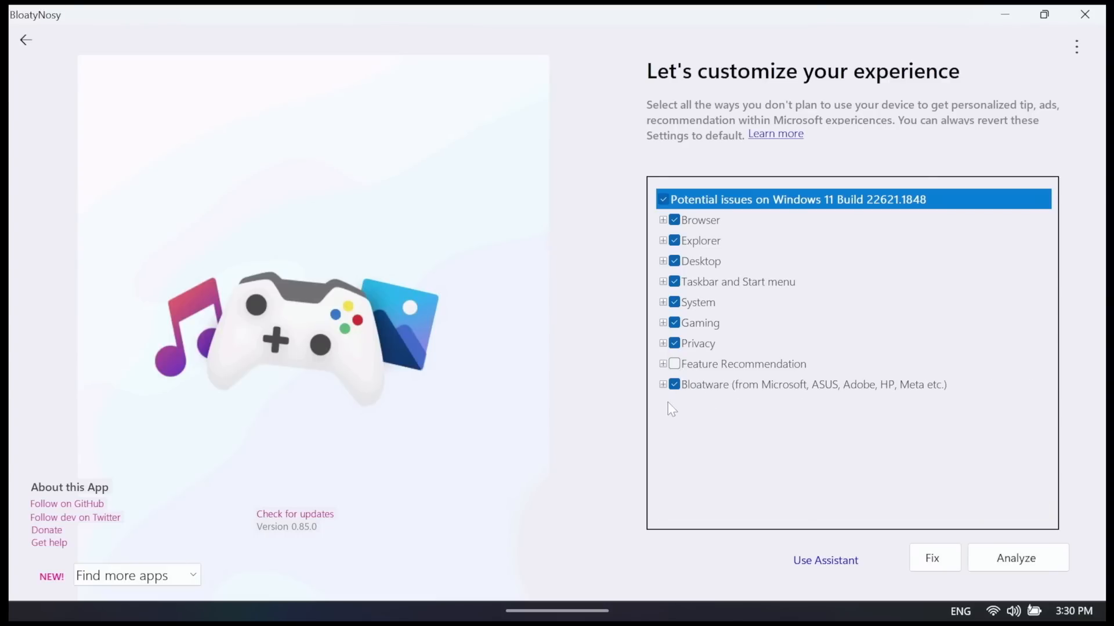
Expand the Bloatware category and exclude both the automatic pre-installed app removal and the private database removal
left_click(665, 384)
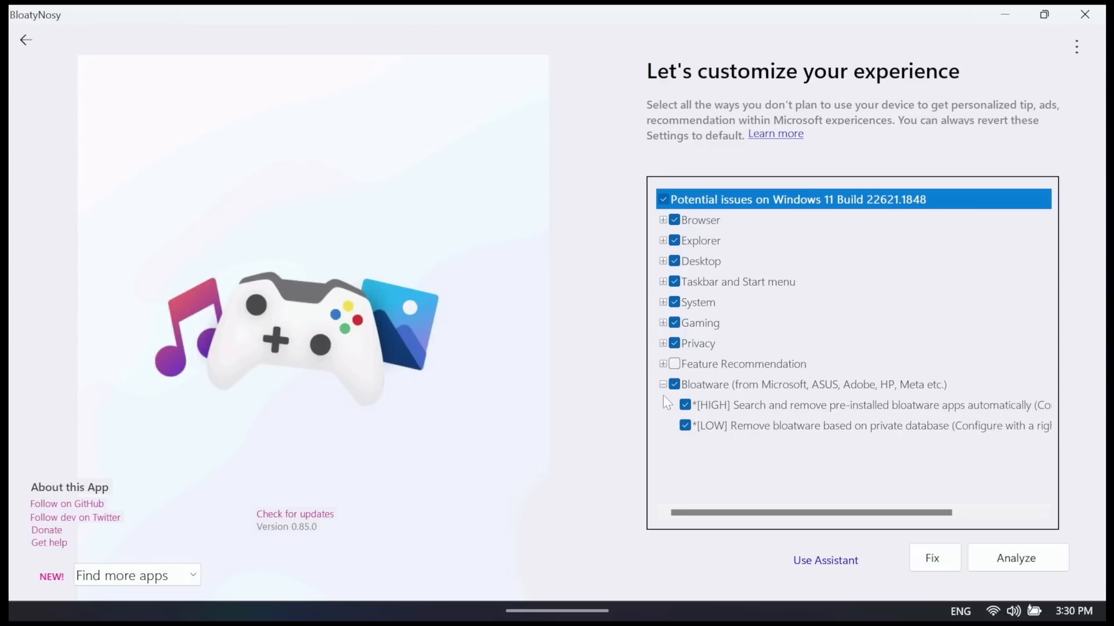
left_click(685, 405)
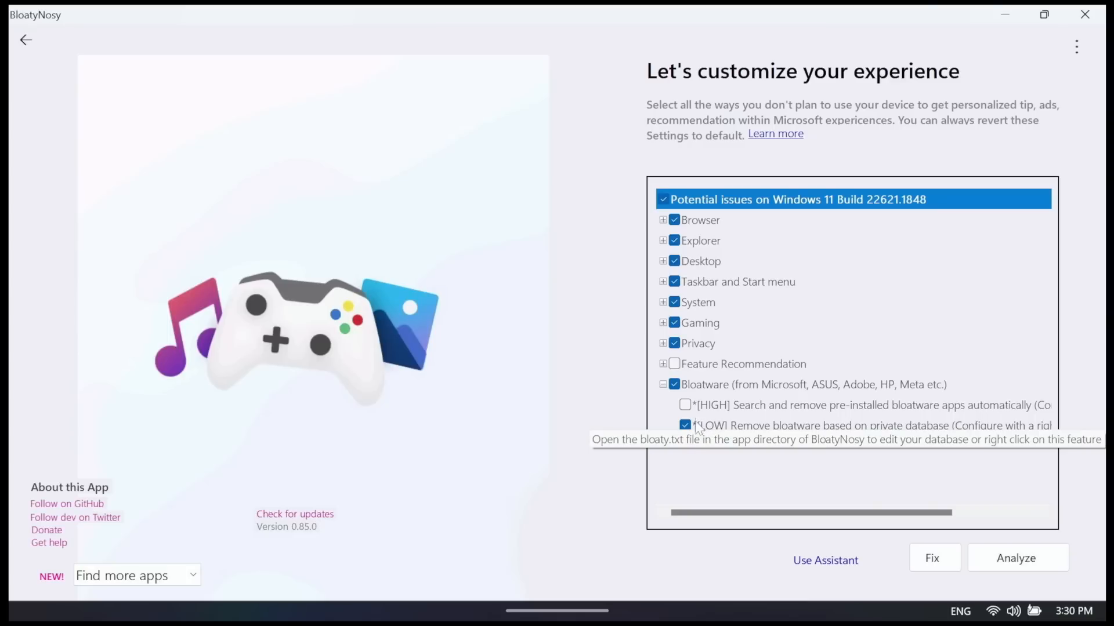
left_click(686, 427)
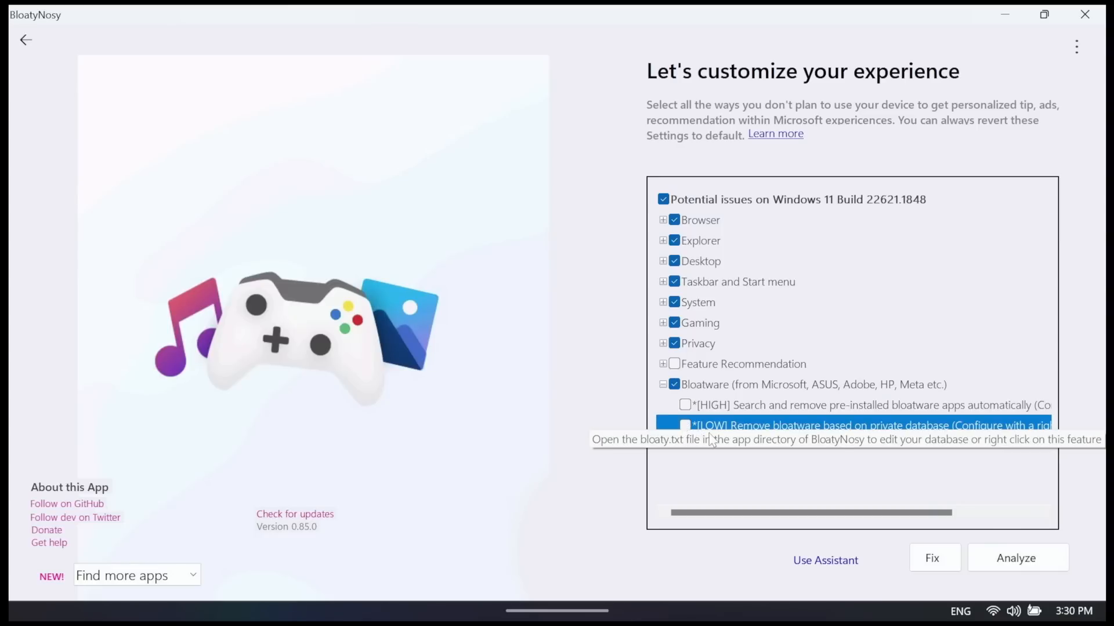
Open the configuration of the automatic pre-installed bloatware removal and look through its list of installed apps
left_click(760, 409)
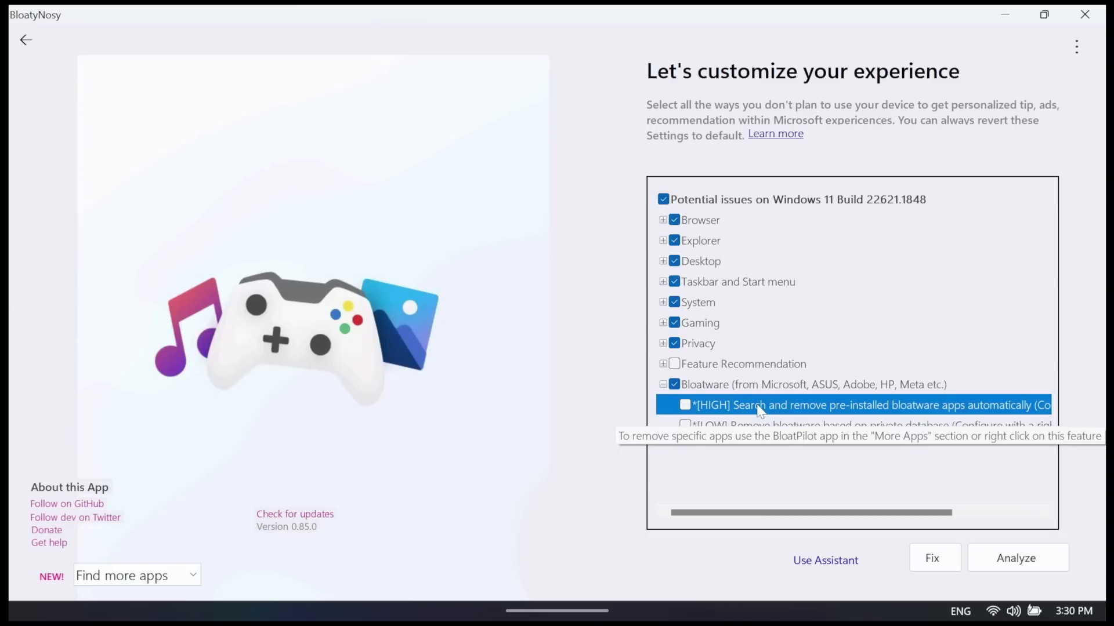
right_click(760, 408)
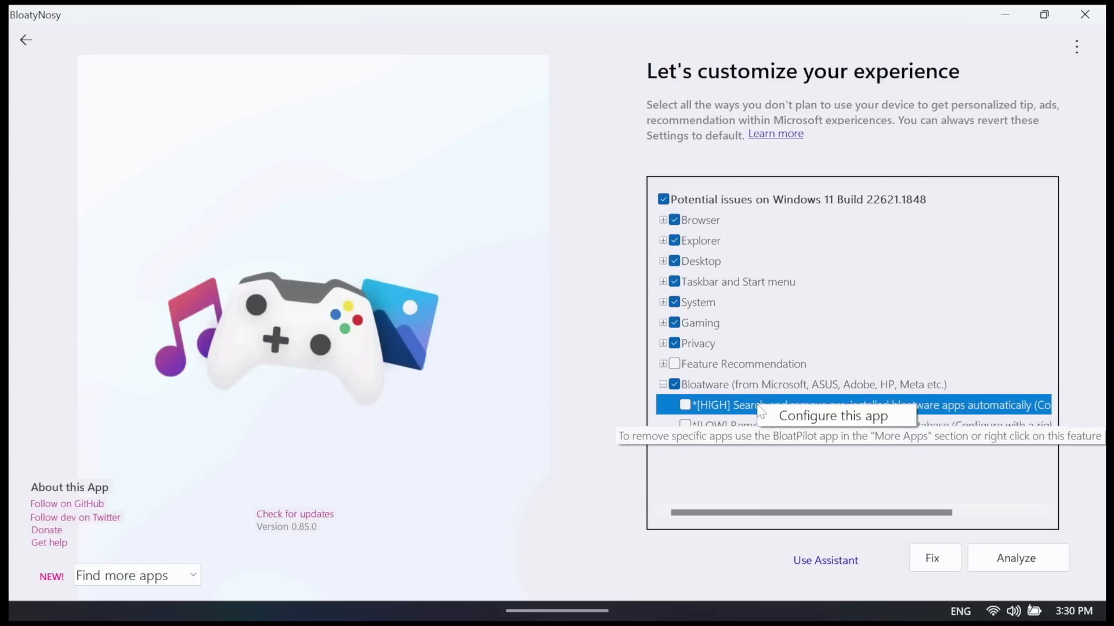
left_click(766, 415)
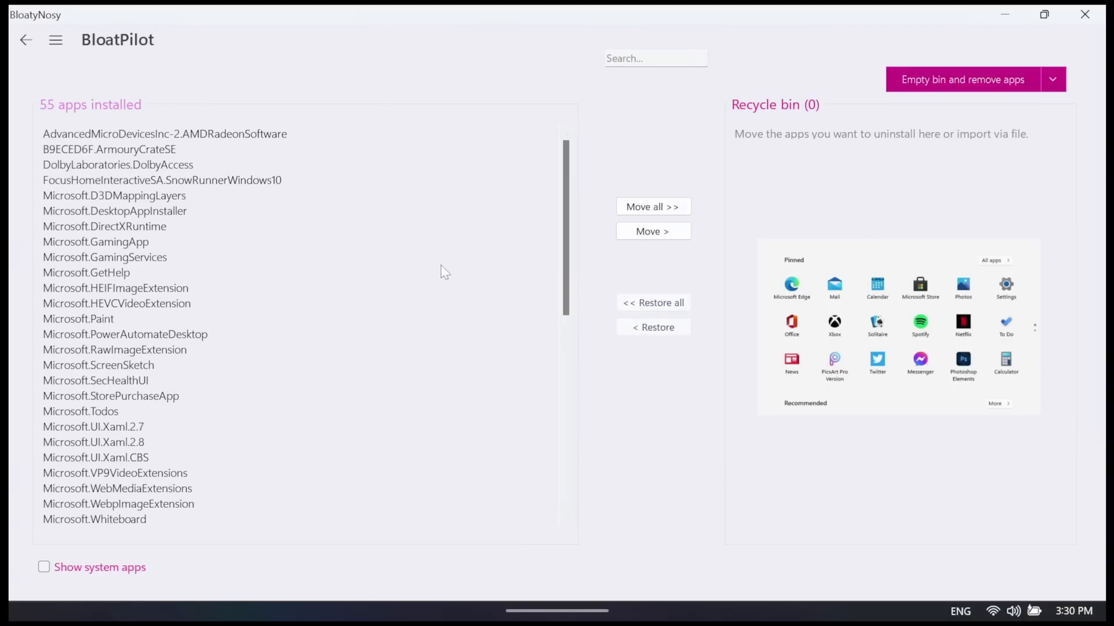
scroll(387, 236, "down", 5)
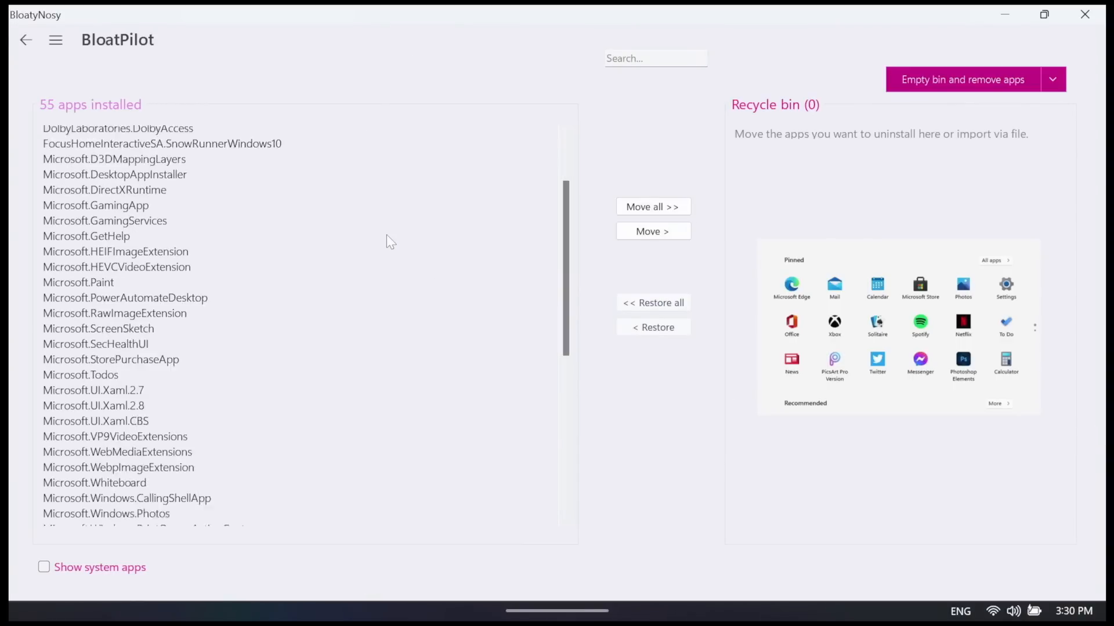
scroll(388, 235, "down", 2)
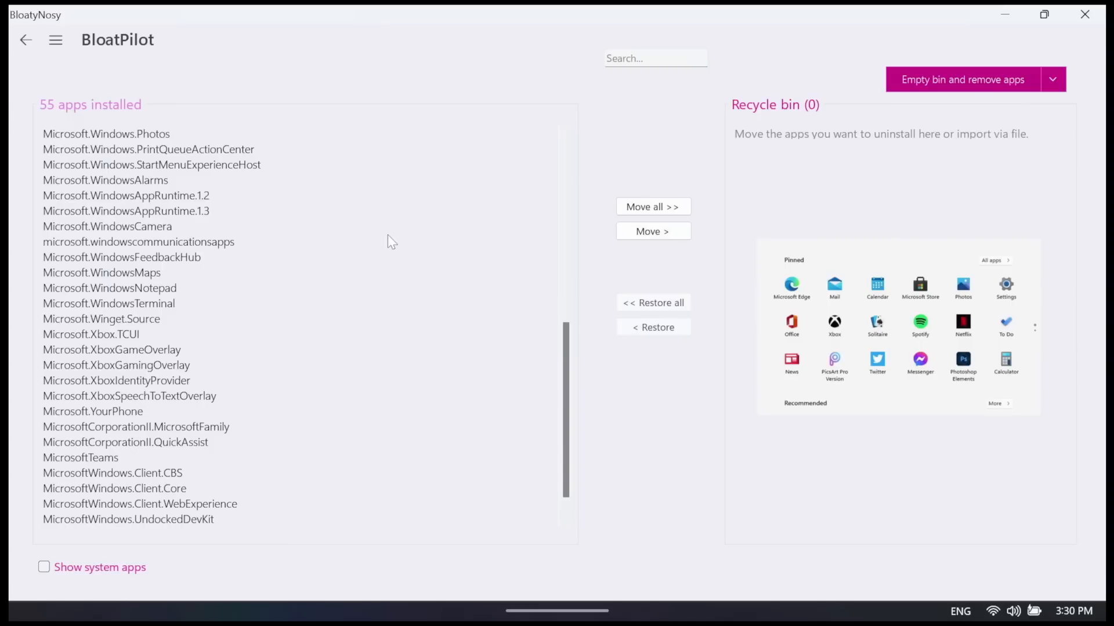
scroll(387, 234, "up", 3)
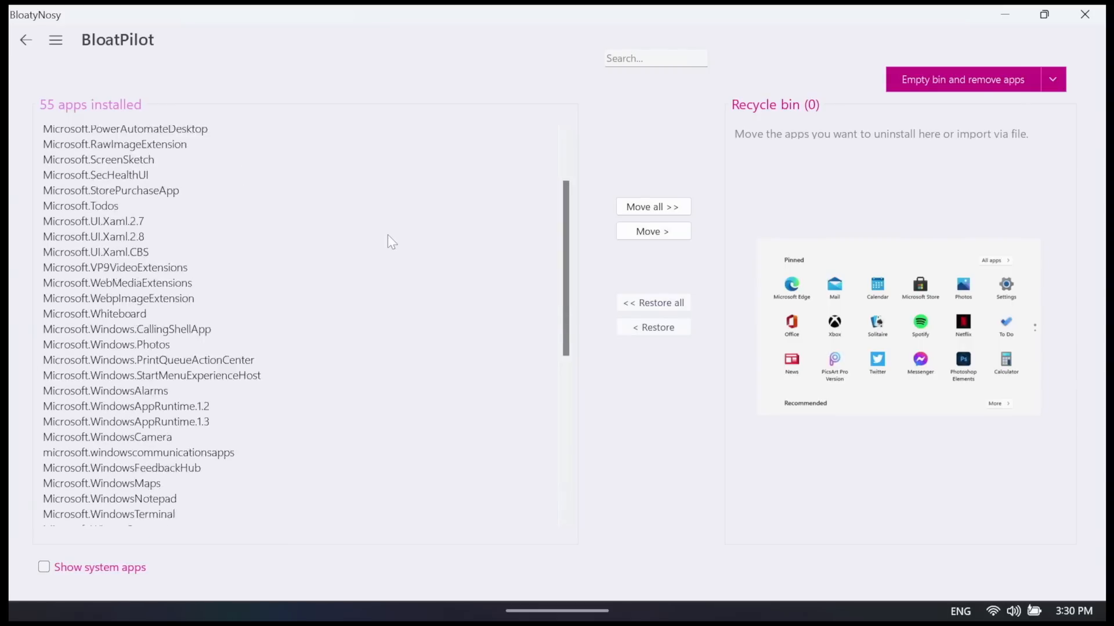
scroll(388, 235, "down", 3)
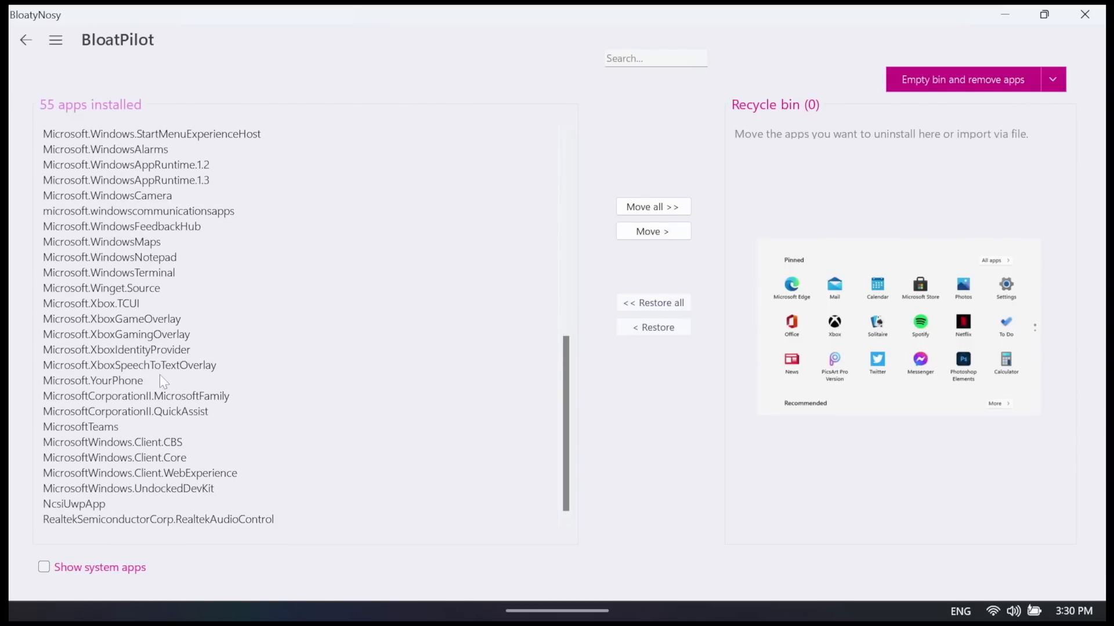
Select MicrosoftTeams and MicrosoftWindows.Client.CBS together in the installed apps list
left_click(171, 442)
left_click(168, 427, "ctrl")
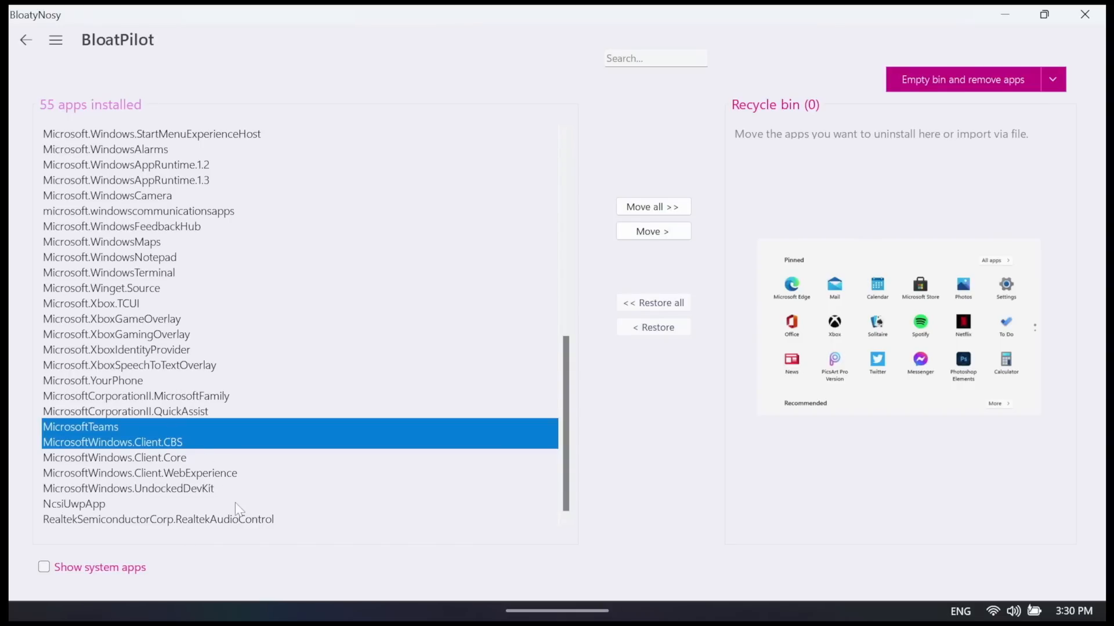
scroll(269, 486, "up", 5)
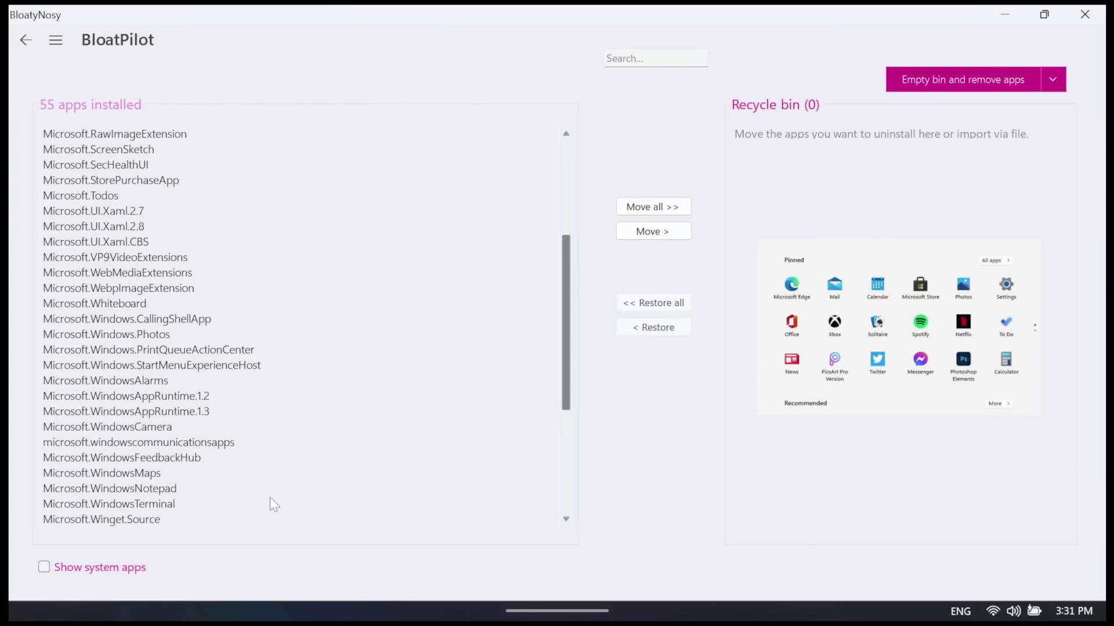
Include system apps in the installed apps list, look through them, and hide them again
left_click(43, 567)
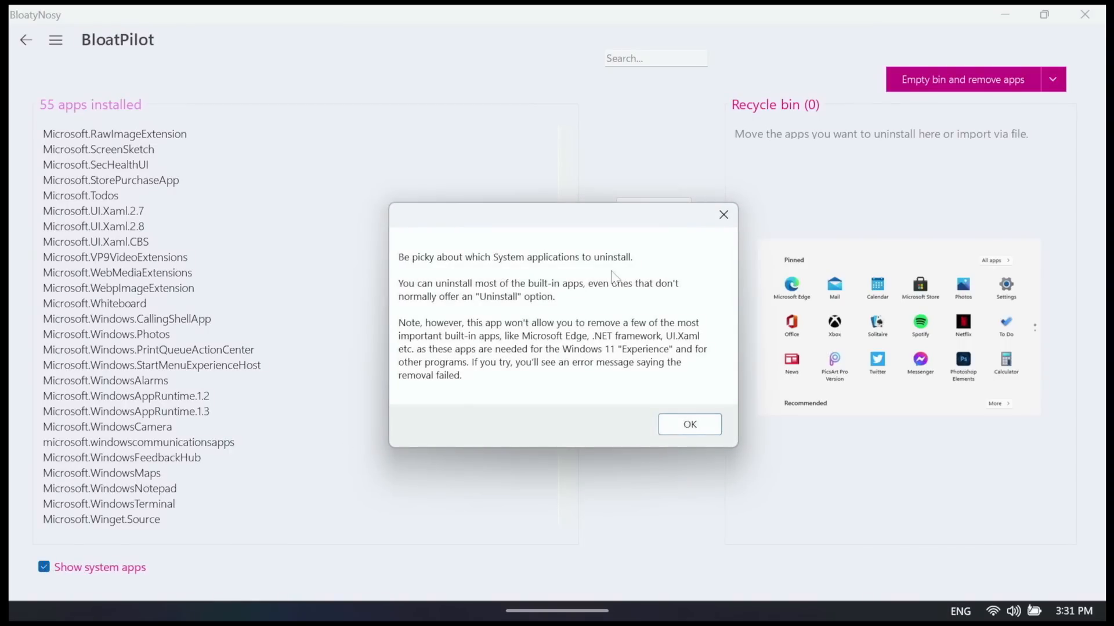
left_click(691, 425)
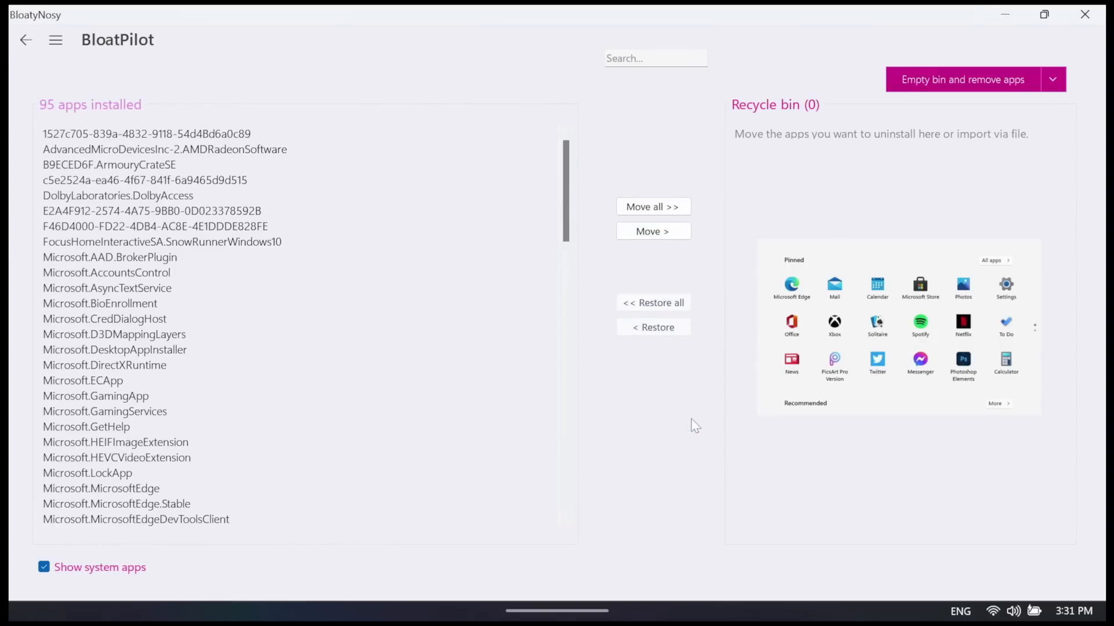
scroll(388, 432, "down", 3)
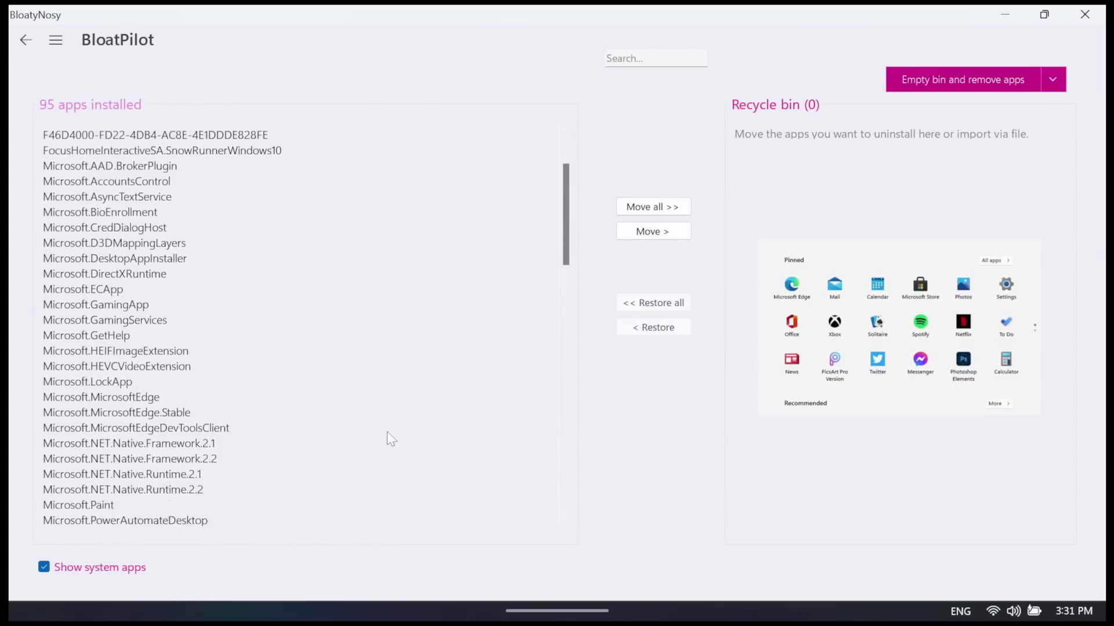
scroll(388, 431, "down", 4)
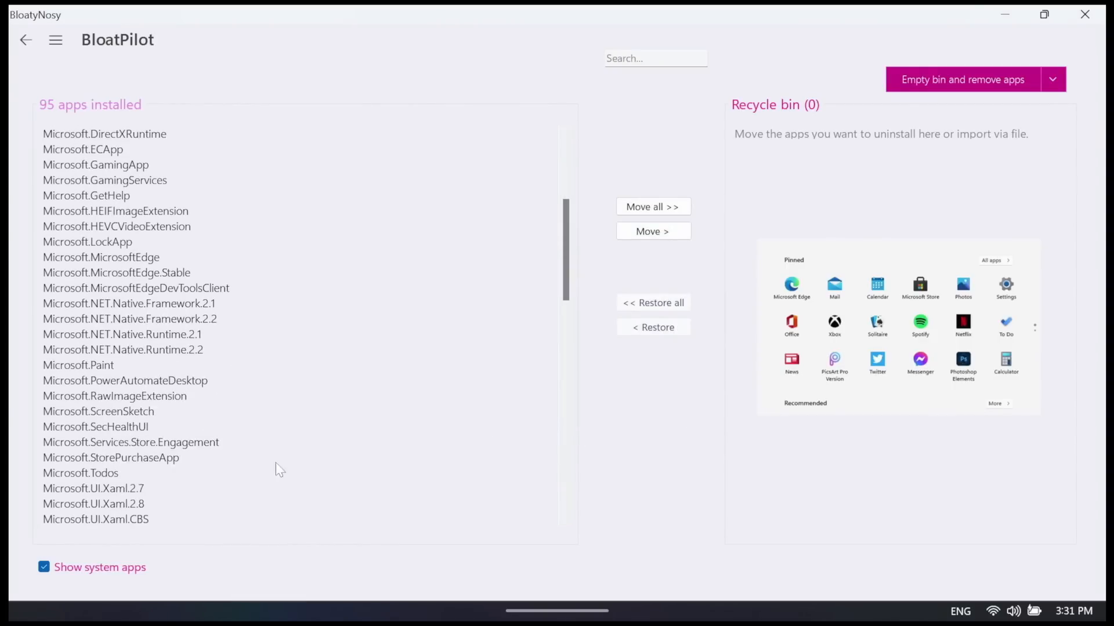
left_click(44, 571)
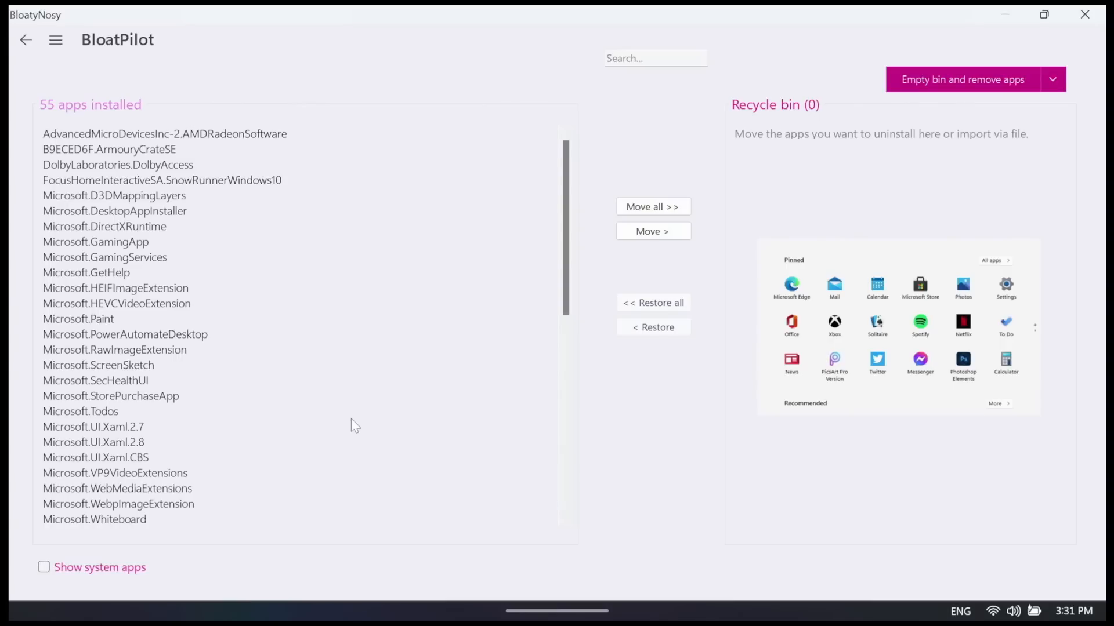
Add the bloatware rated by the community to the recycle bin, accepting the confirmation
left_click(1052, 81)
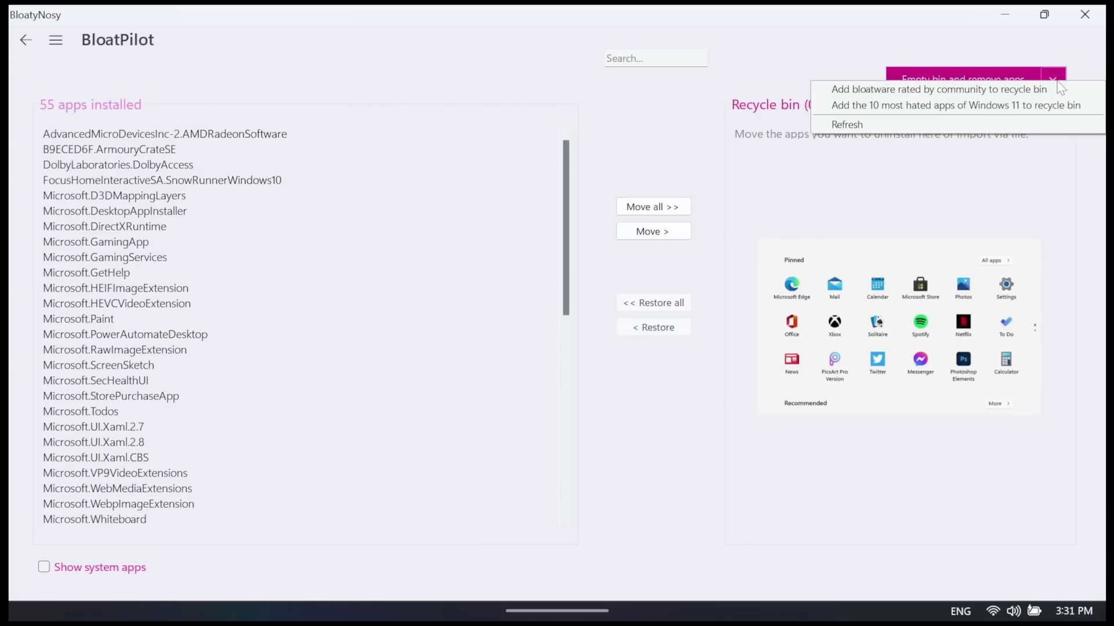
left_click(1005, 93)
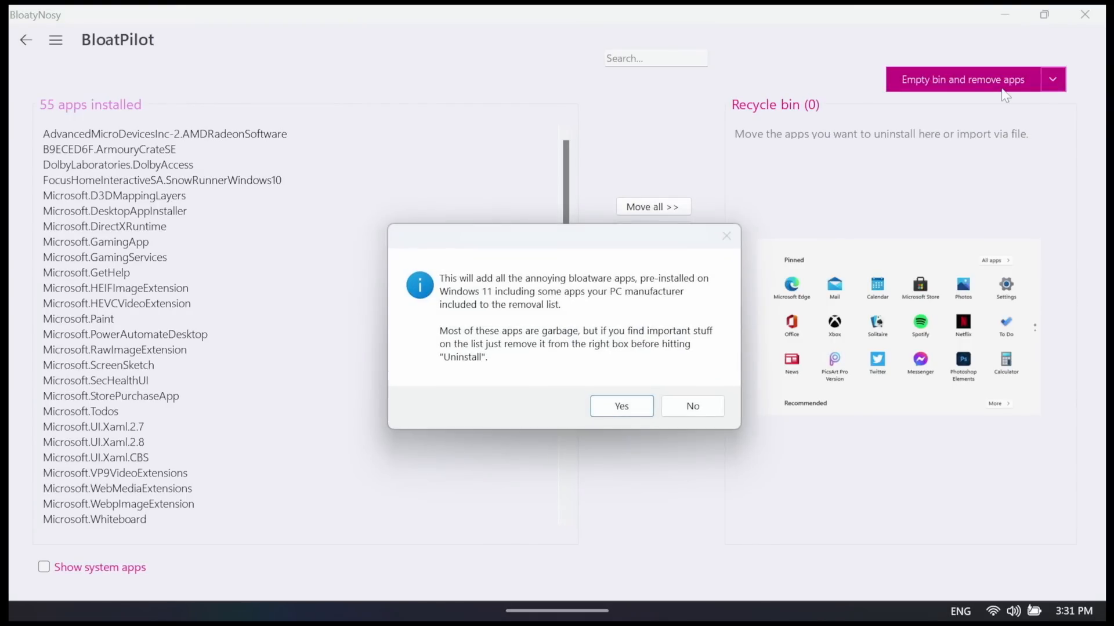
left_click(645, 409)
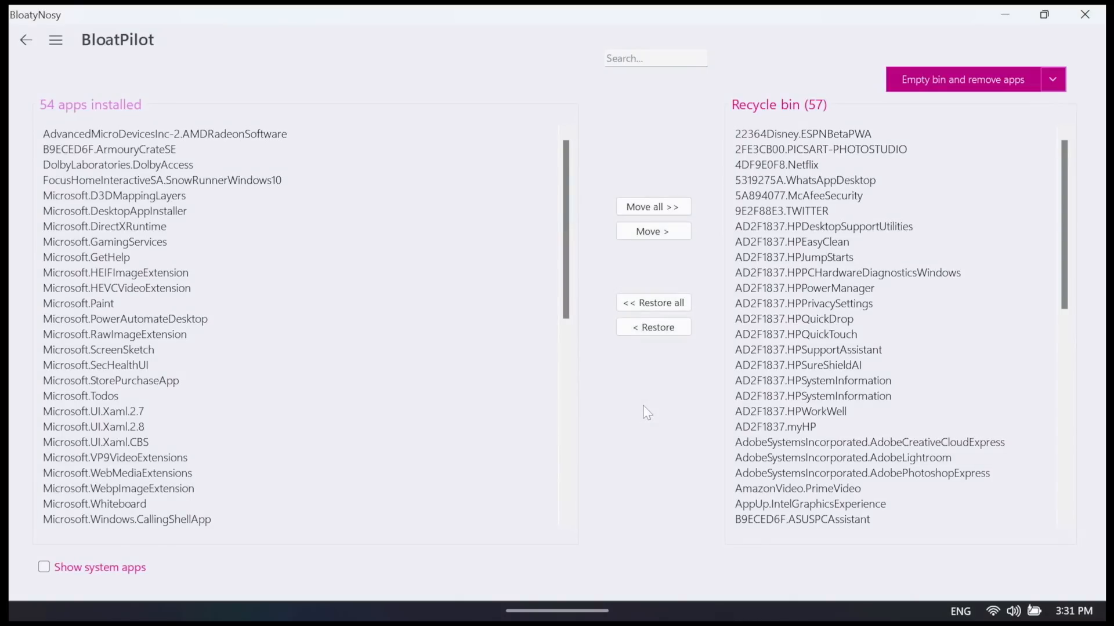
Look through the apps in the recycle bin list, checking which ones are marked for removal
left_click(980, 227)
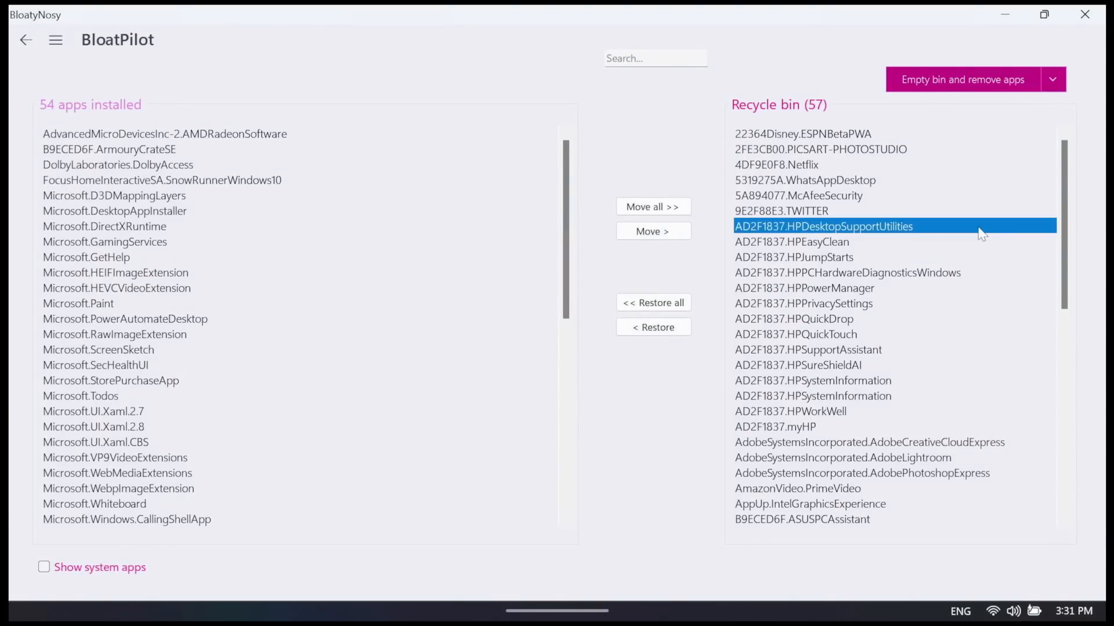
key("Up")
key("Up")
key("Up")
key("Up")
key("Down")
key("Down")
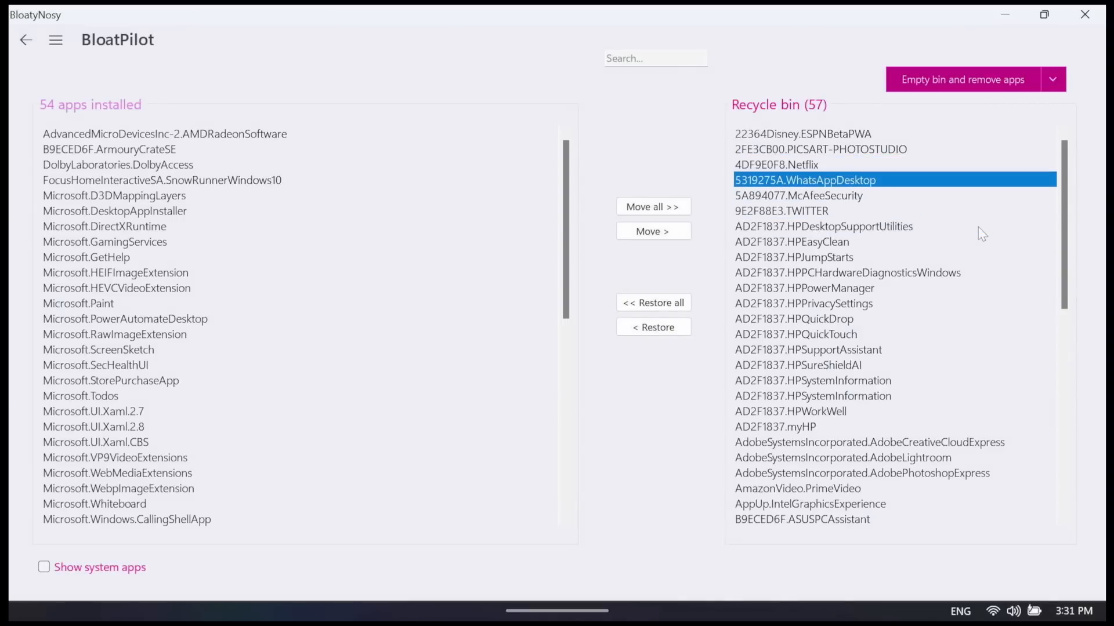
key("Down")
key("Up")
key("Down")
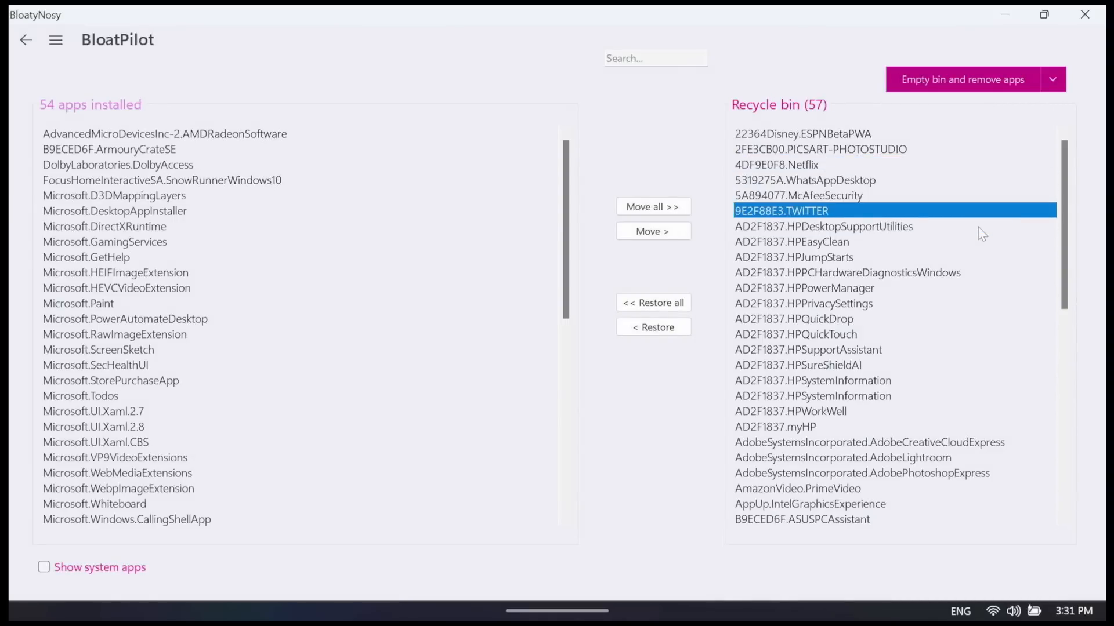
key("Up")
key("Up")
key("Down")
key("Down")
key("Down")
key("Down")
key("Down")
key("Down")
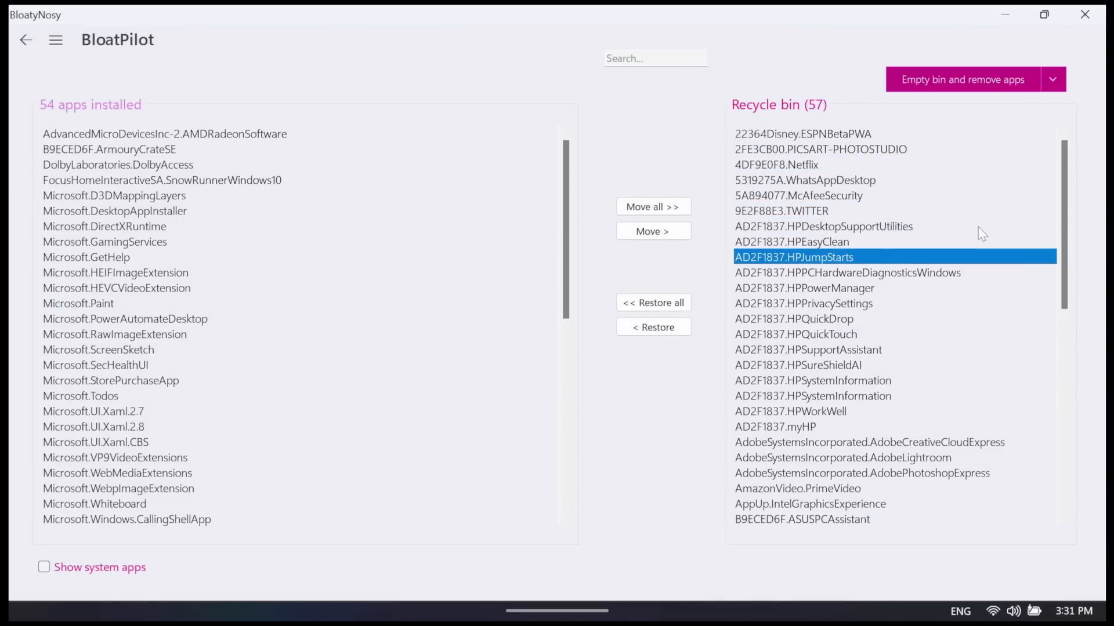
key("Down")
key("Down")
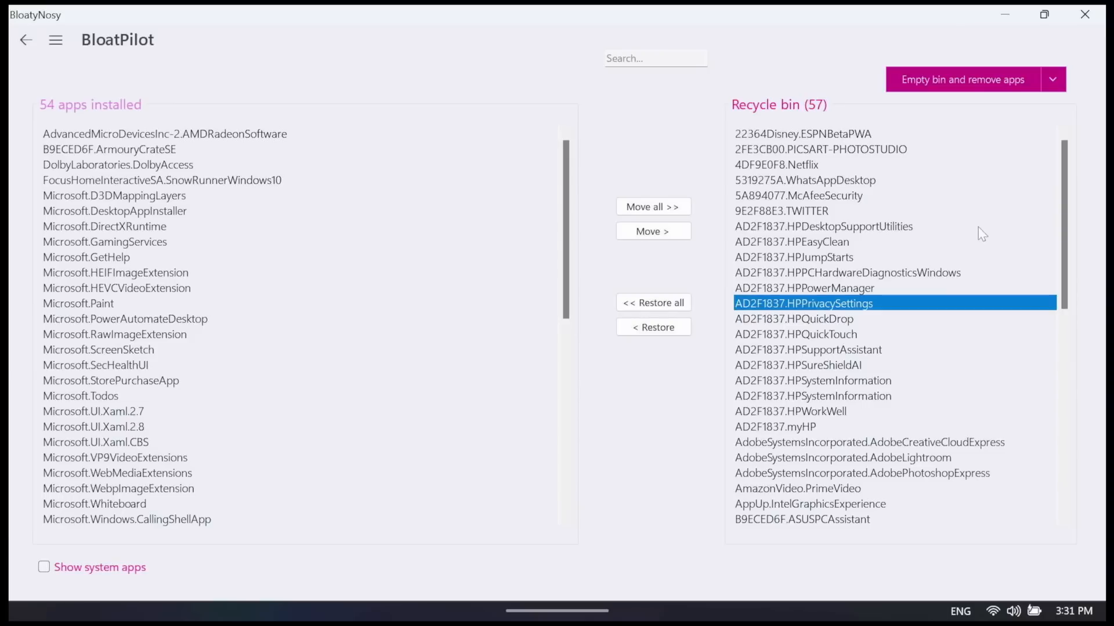
key("Down")
key("Down")
key("Down")
key("Down")
key("Down")
key("Down")
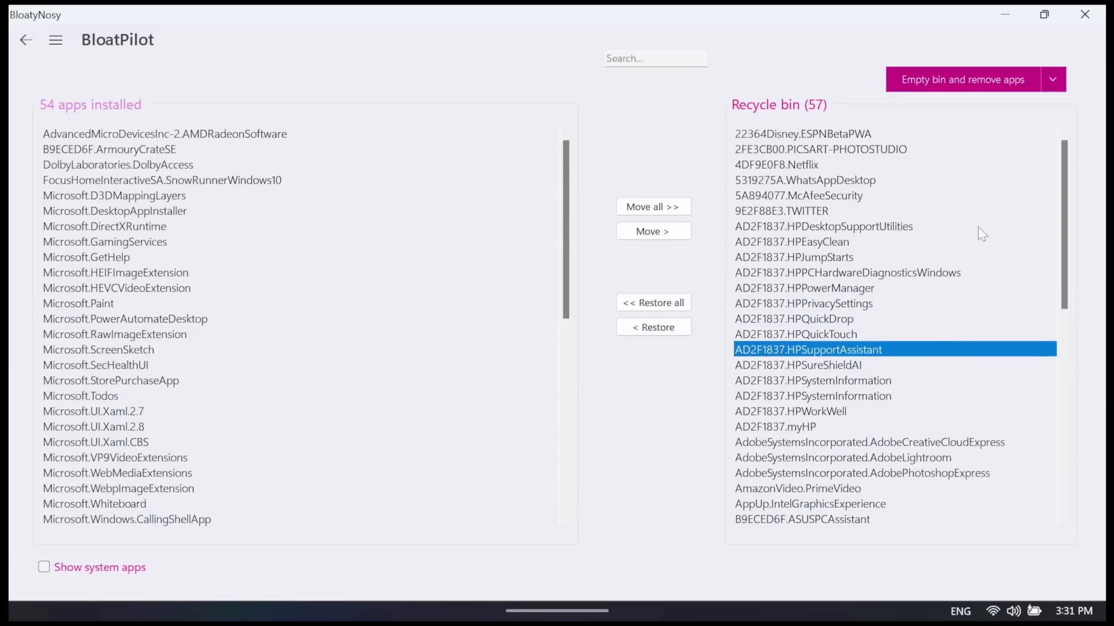
key("Down")
key("Down")
key("Down")
key("Down")
key("Down")
key("Down")
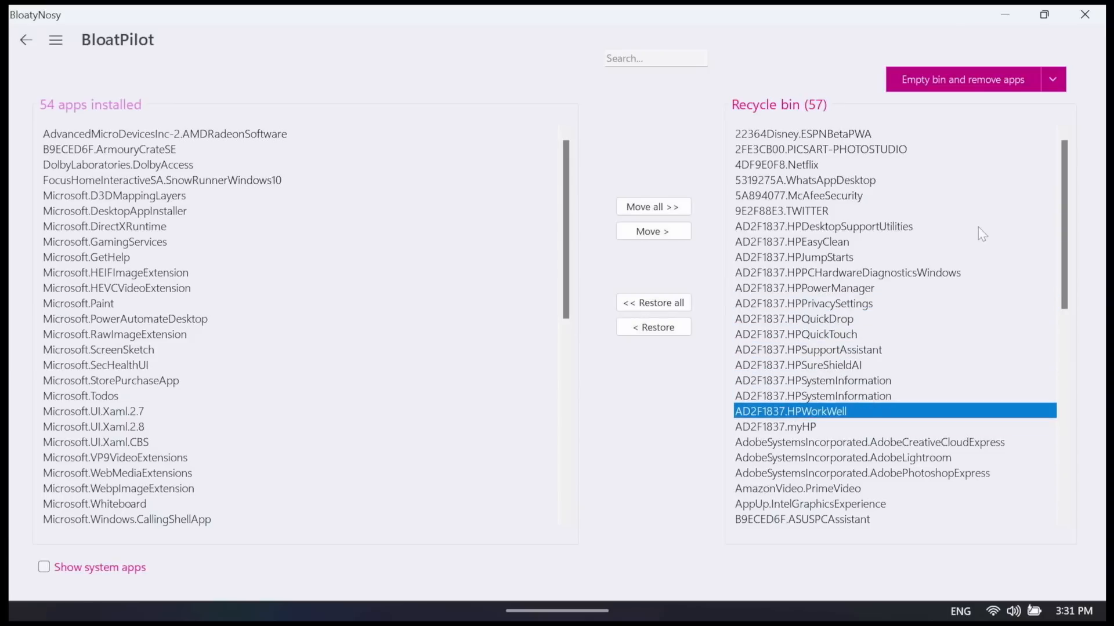
key("Down")
key("Down")
key("Down")
key("Down")
key("Down")
key("Down")
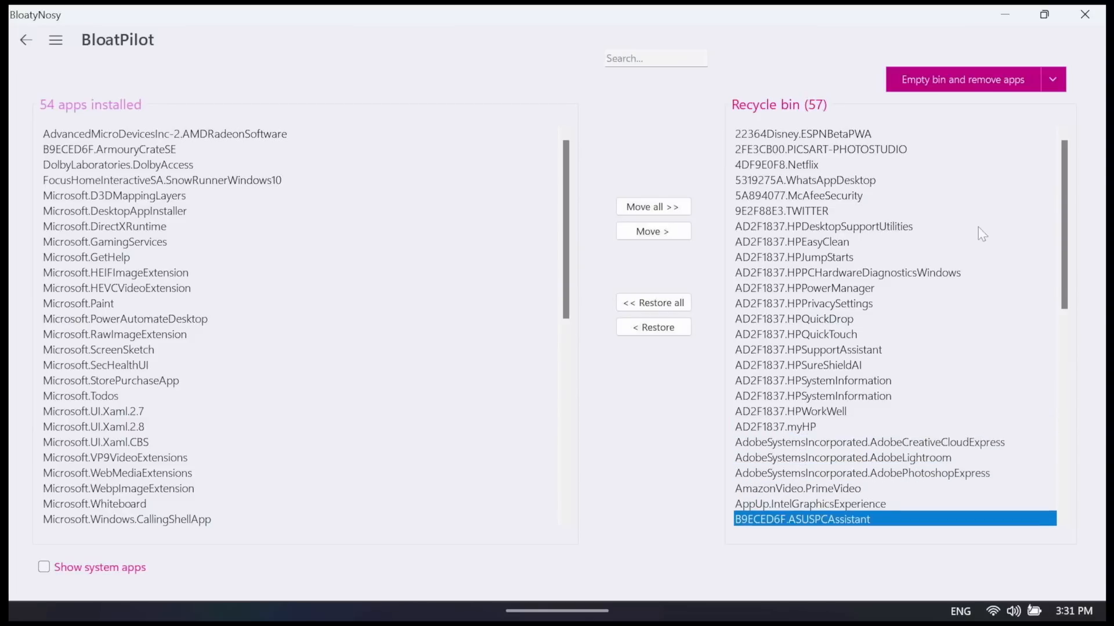
key("Down")
key("Down")
key("Down")
key("Down")
key("Down")
key("Down")
key("Down")
key("Down")
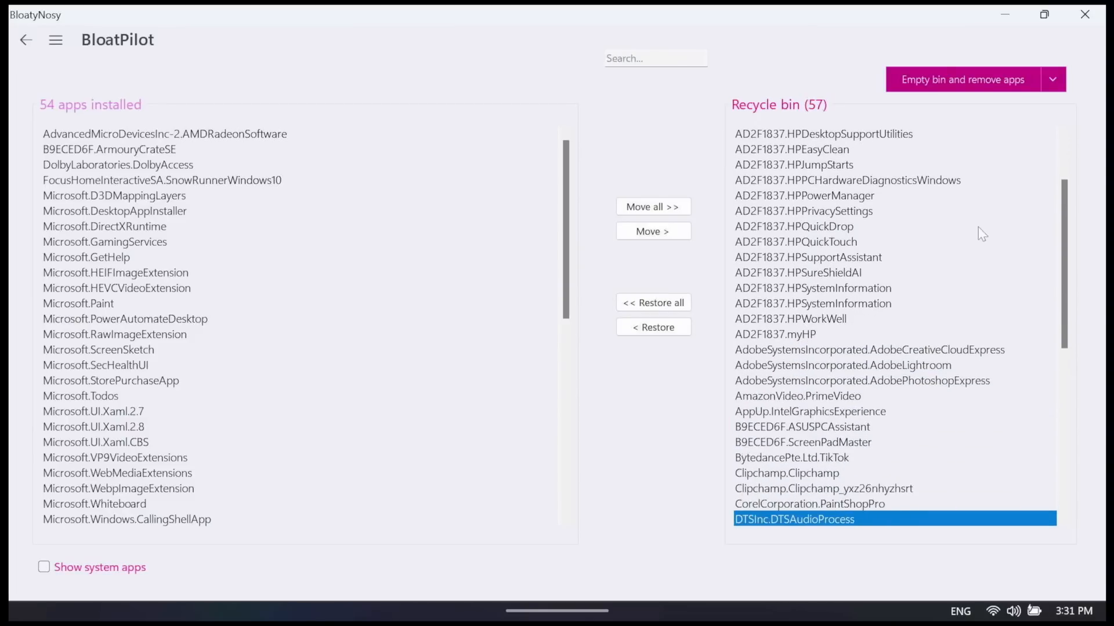
key("Down")
key("Down")
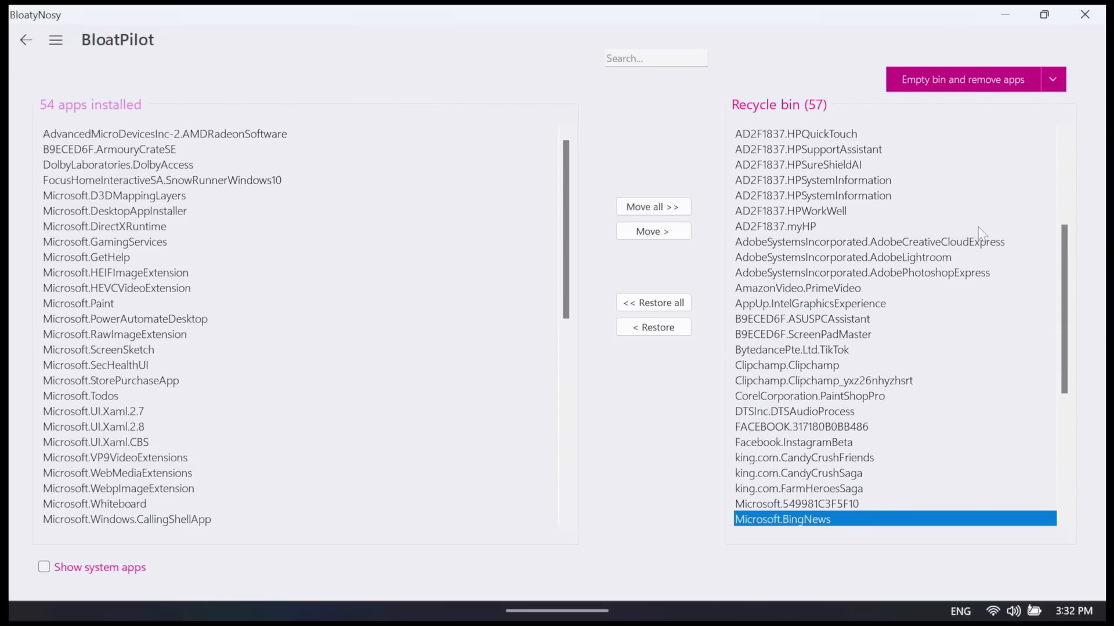
key("Up")
key("Up")
key("Up")
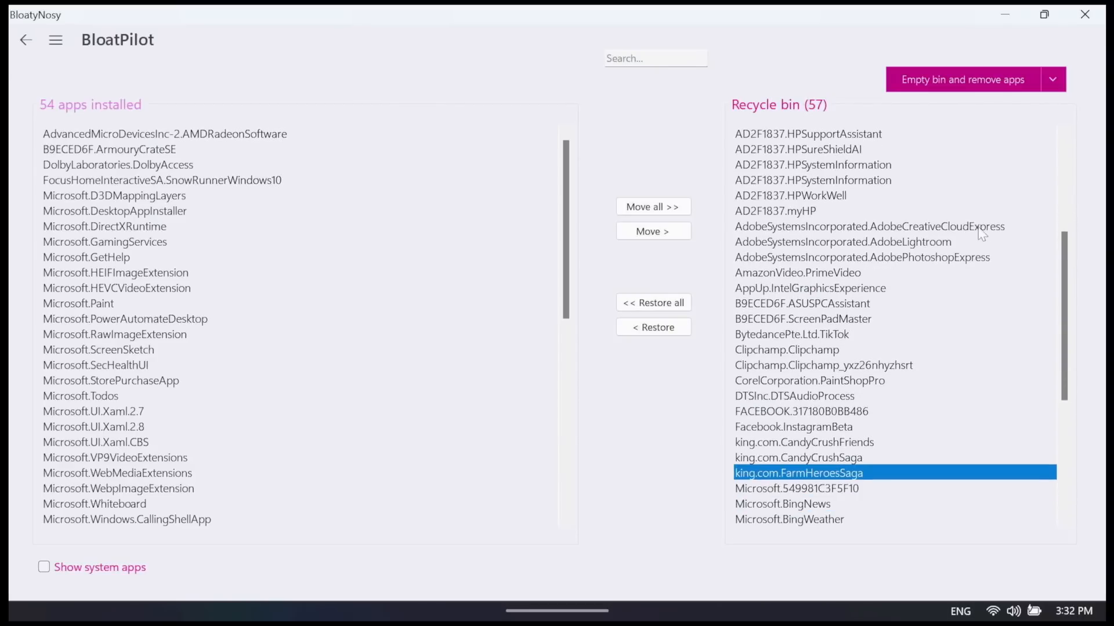
key("Up")
key("Up")
key("Up")
key("Up")
key("Up")
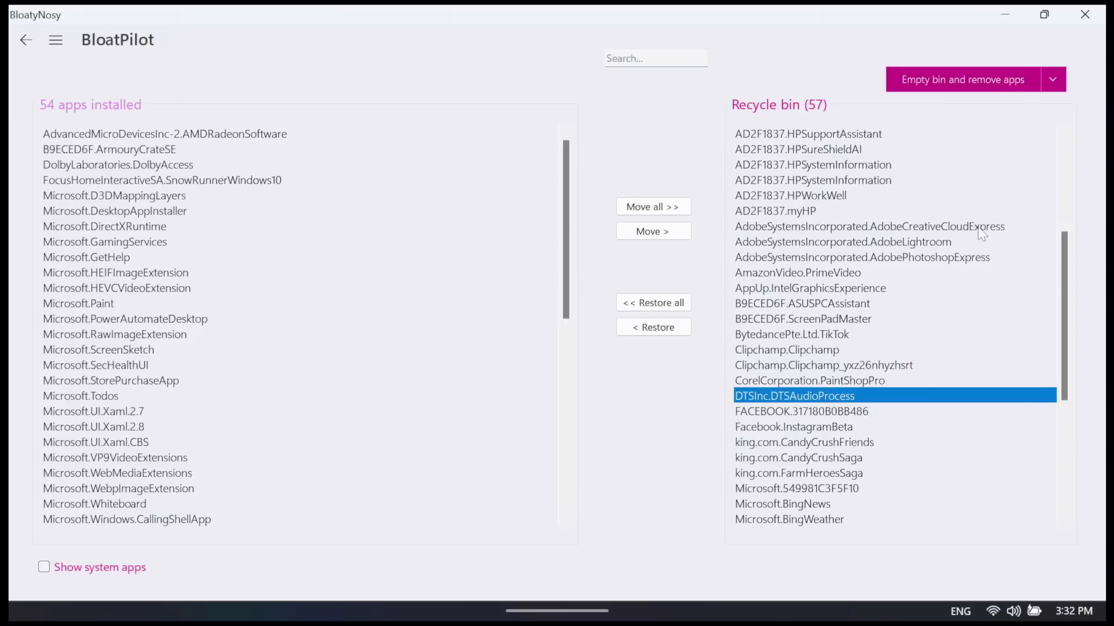
key("Down")
key("Down")
key("Down")
key("Down")
key("Down")
key("Down")
key("Down")
key("Down")
key("Down")
key("Down")
key("Down")
key("Down")
key("Down")
key("Down")
key("Down")
key("Down")
key("Down")
key("Down")
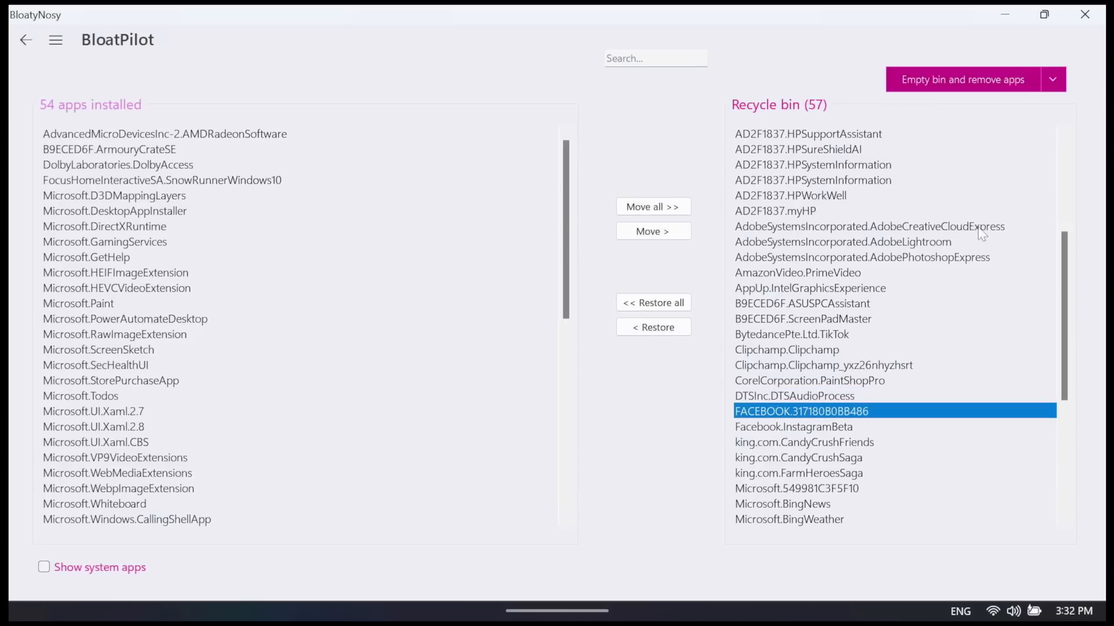
key("Down")
key("Down")
key("Down")
key("Down")
key("Down")
key("Down")
key("Down")
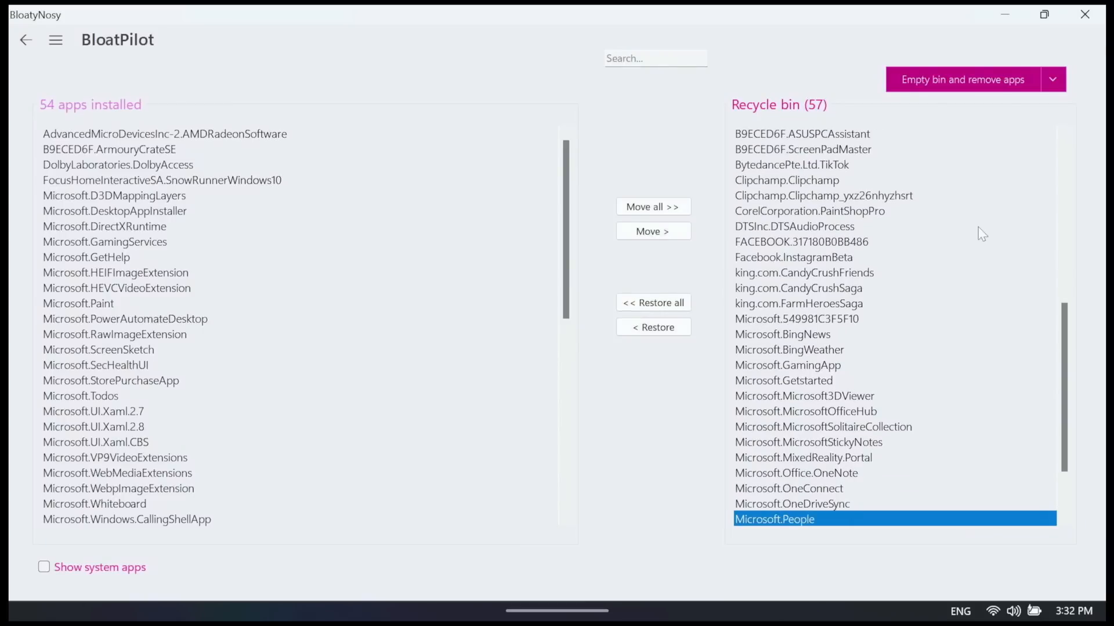
key("Up")
key("Up")
key("Up")
key("Up")
key("Up")
key("Up")
key("Up")
key("Up")
key("Up")
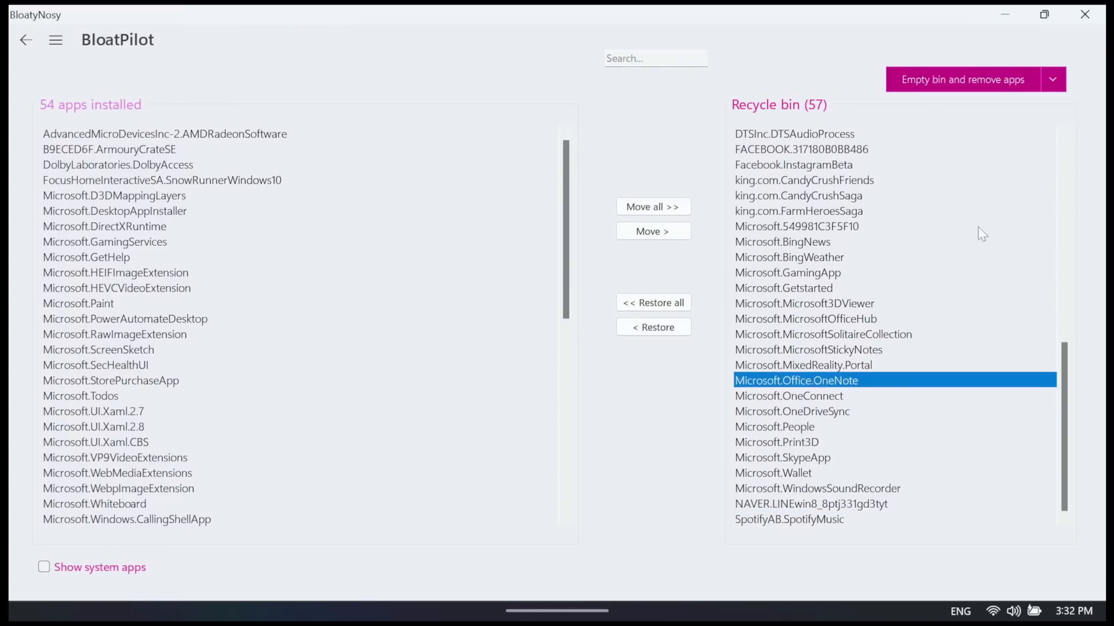
key("Down")
key("Up")
key("Down")
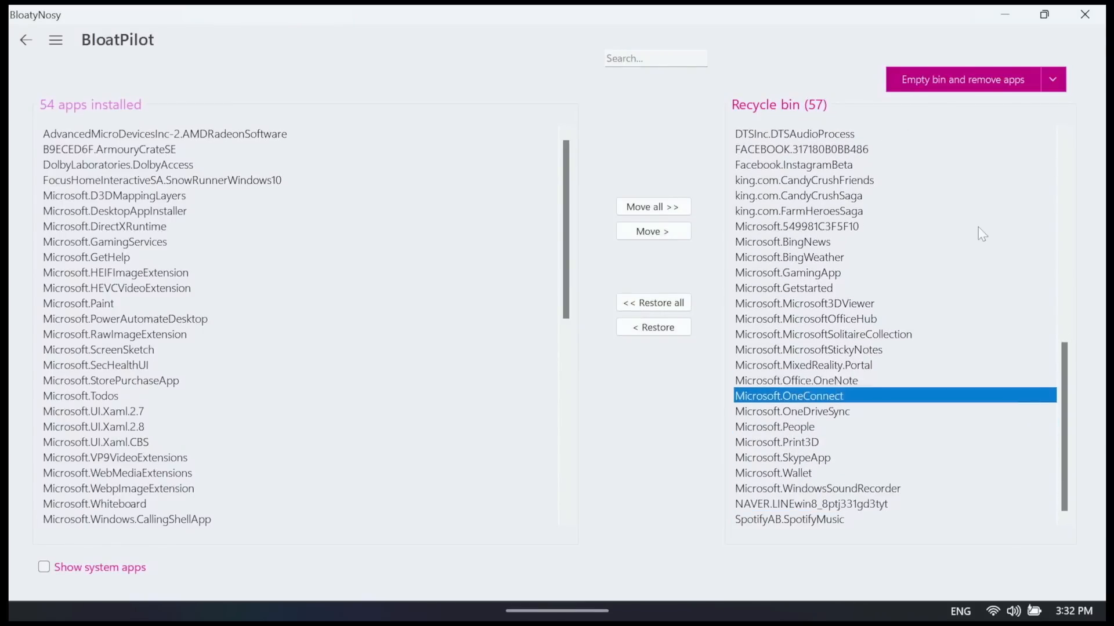
key("Down")
key("Down")
key("Down")
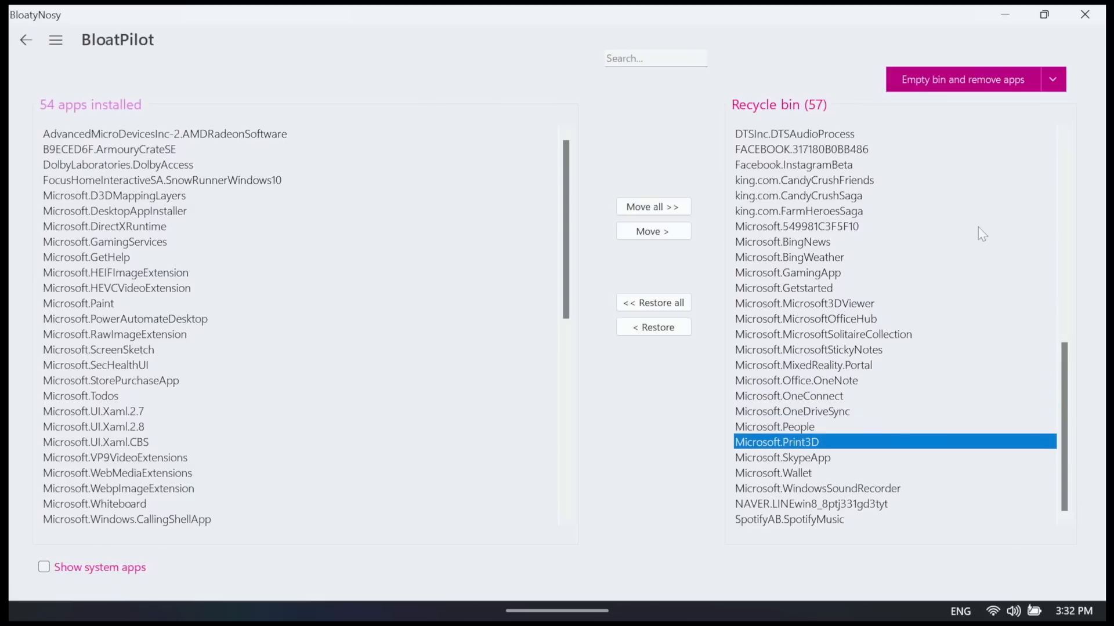
key("Down")
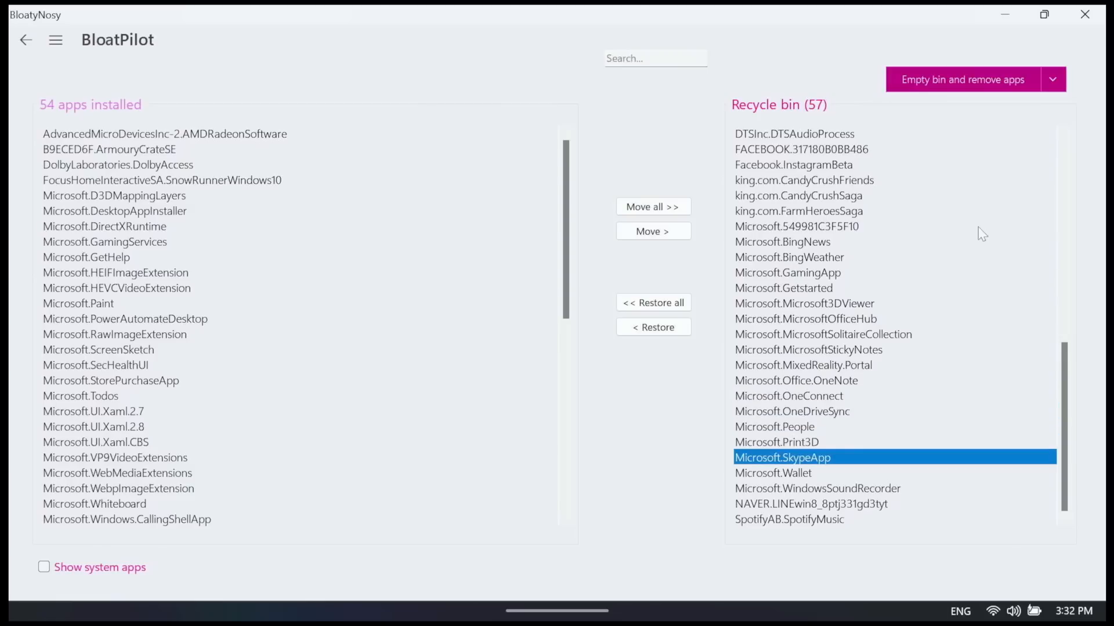
key("Down")
key("Down")
key("Down")
key("Down")
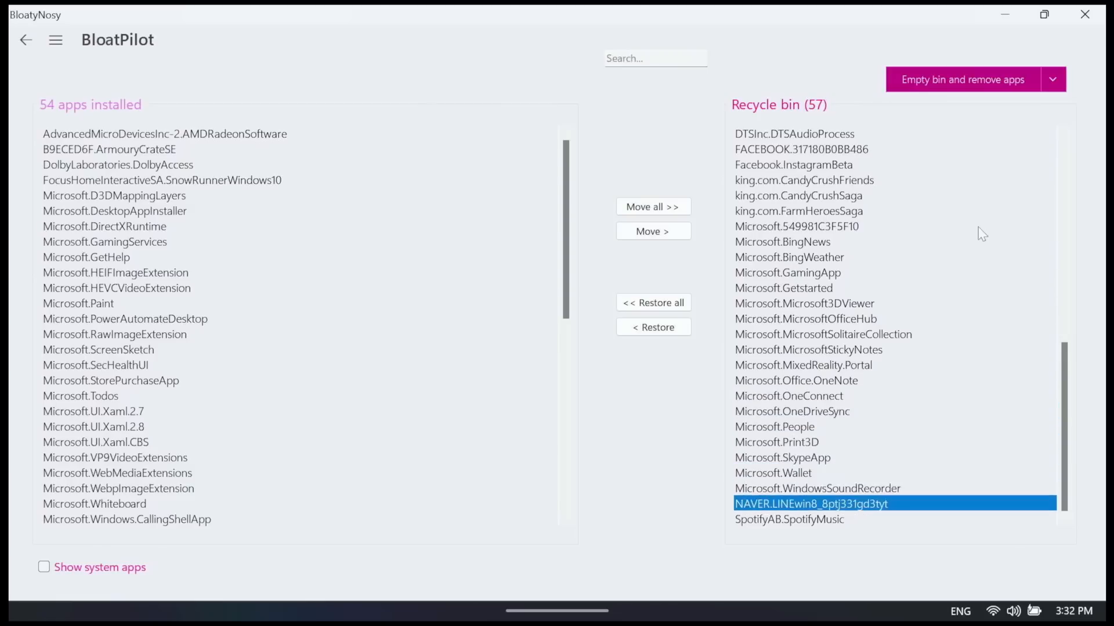
Empty the recycle bin and remove all apps in it, accepting the confirmation, and return to the list of potential issues
left_click(921, 83)
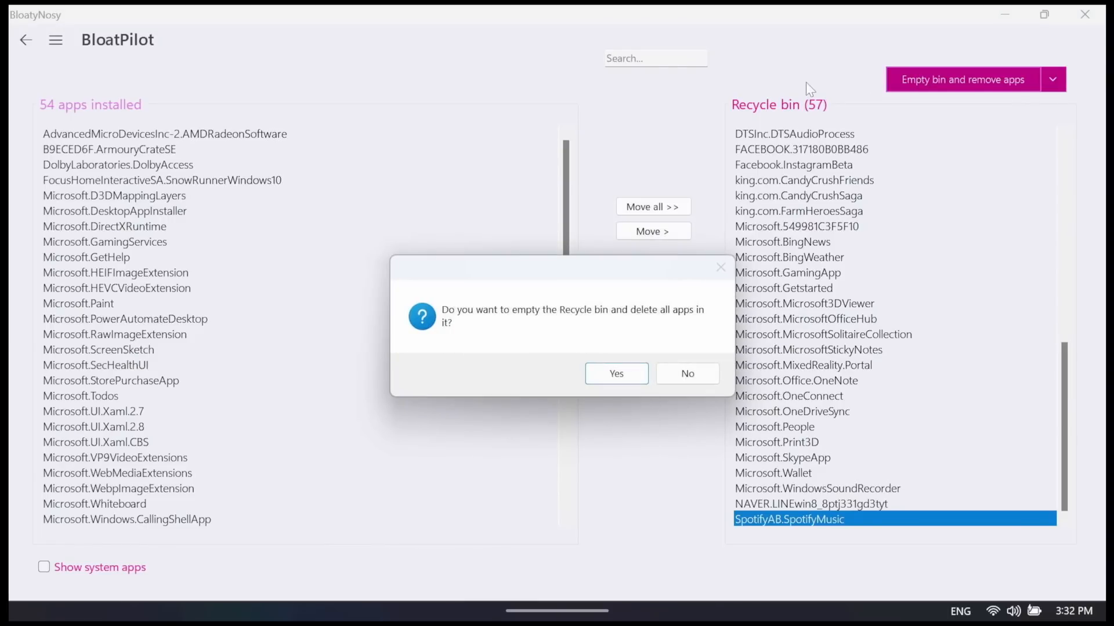
left_click(617, 375)
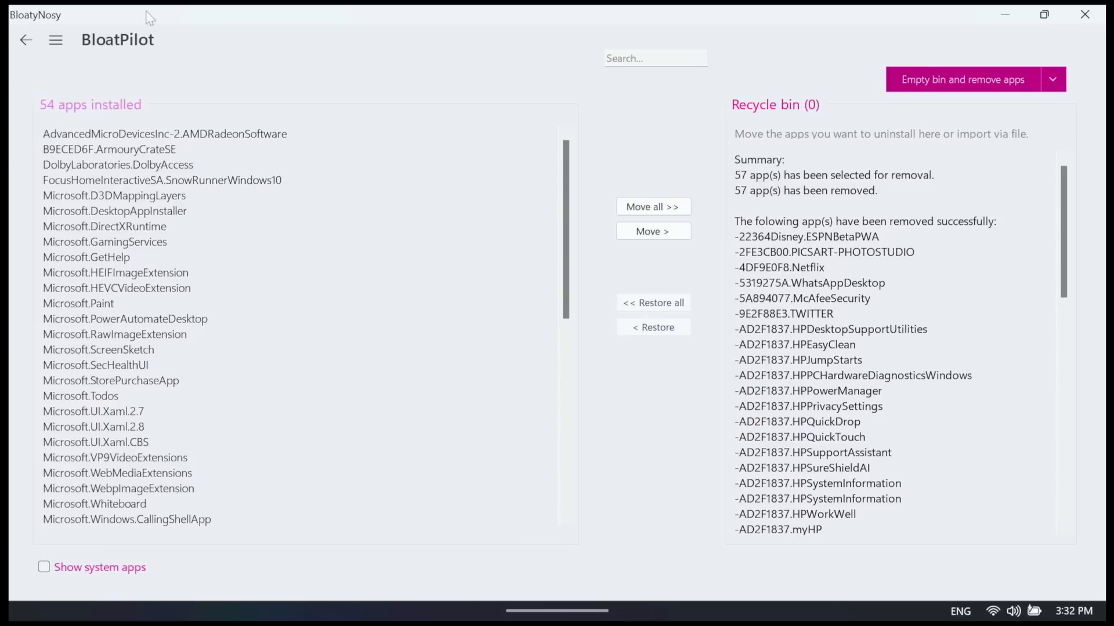
left_click(25, 40)
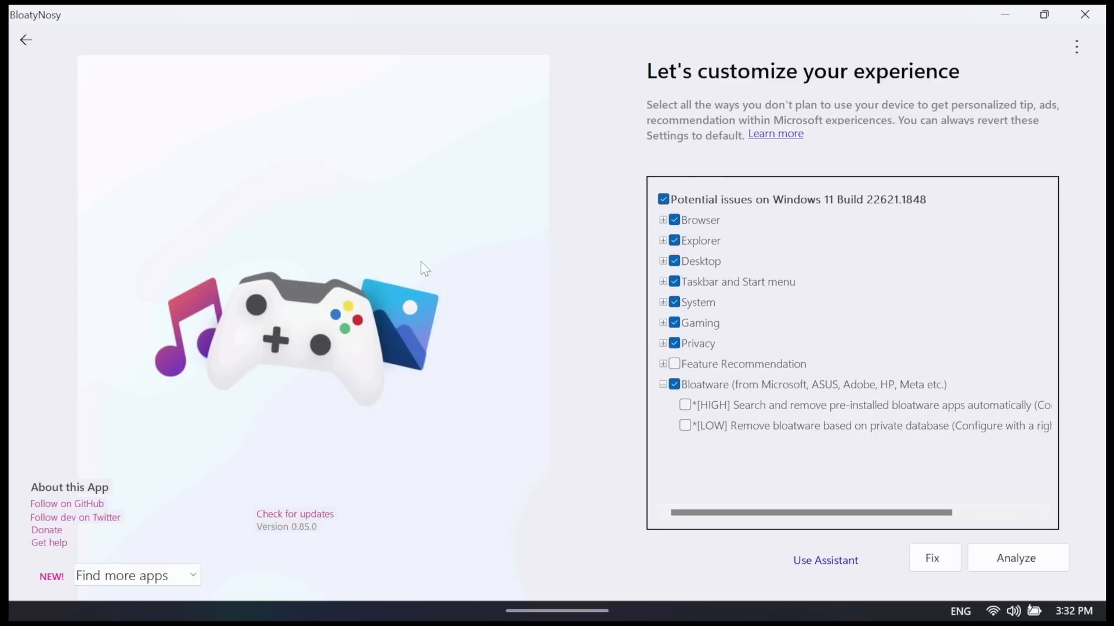
Exclude the Bloatware category from the potential issues and apply the selected fixes, accepting the confirmation
left_click(674, 386)
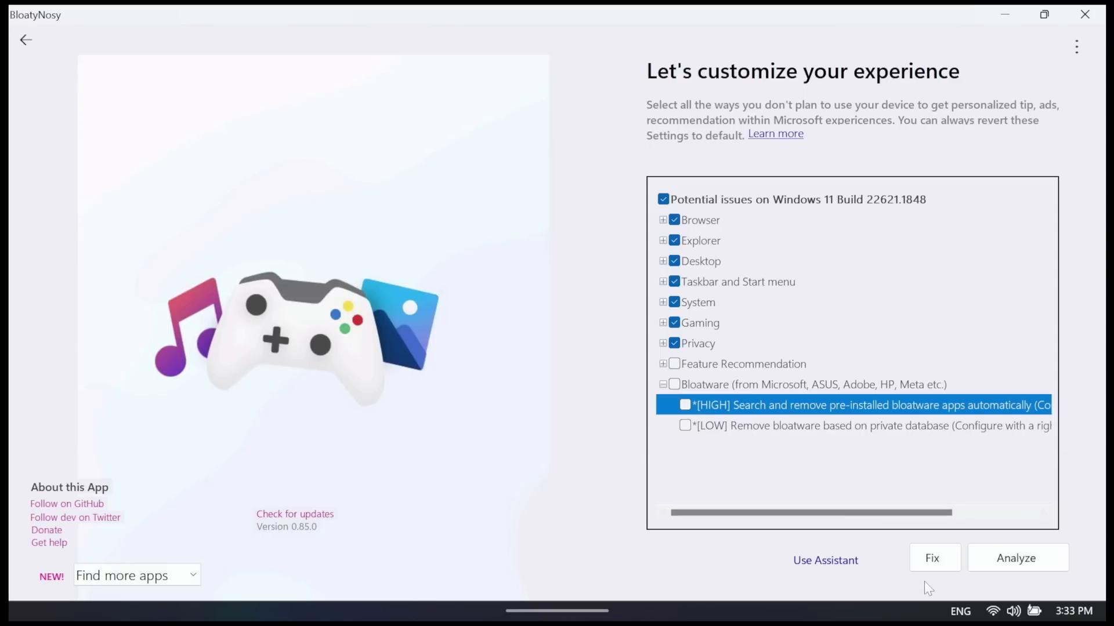
left_click(933, 549)
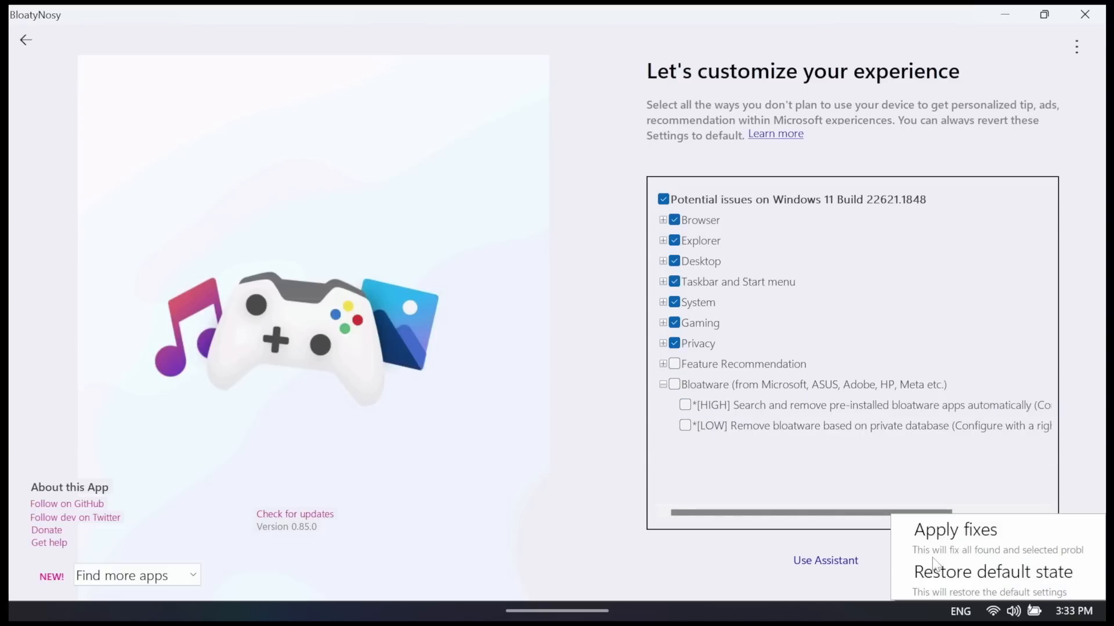
left_click(951, 539)
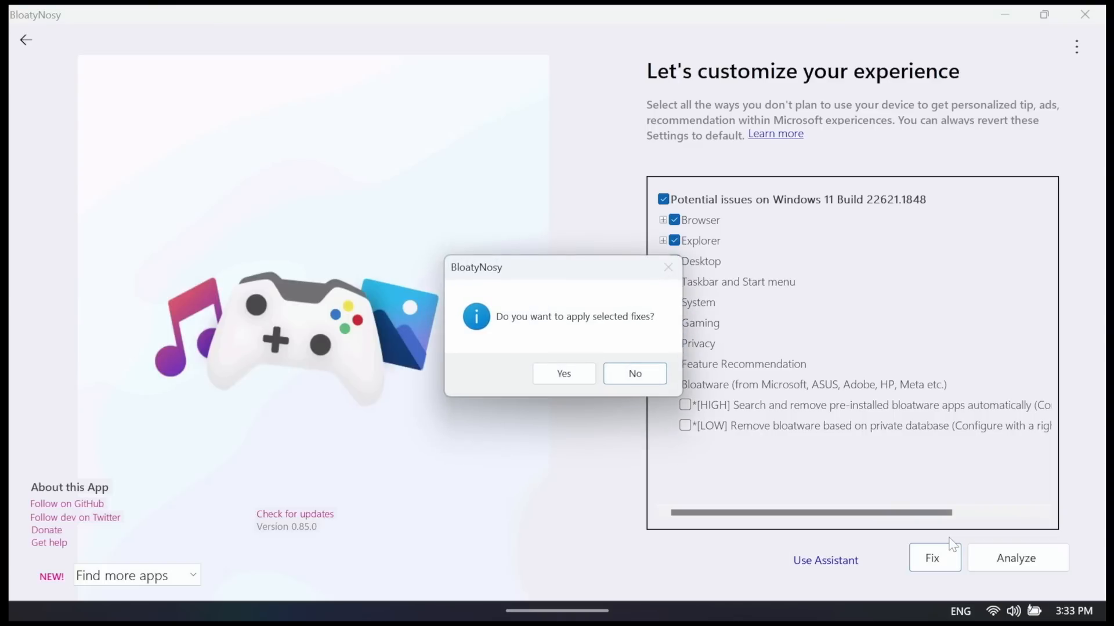
left_click(537, 378)
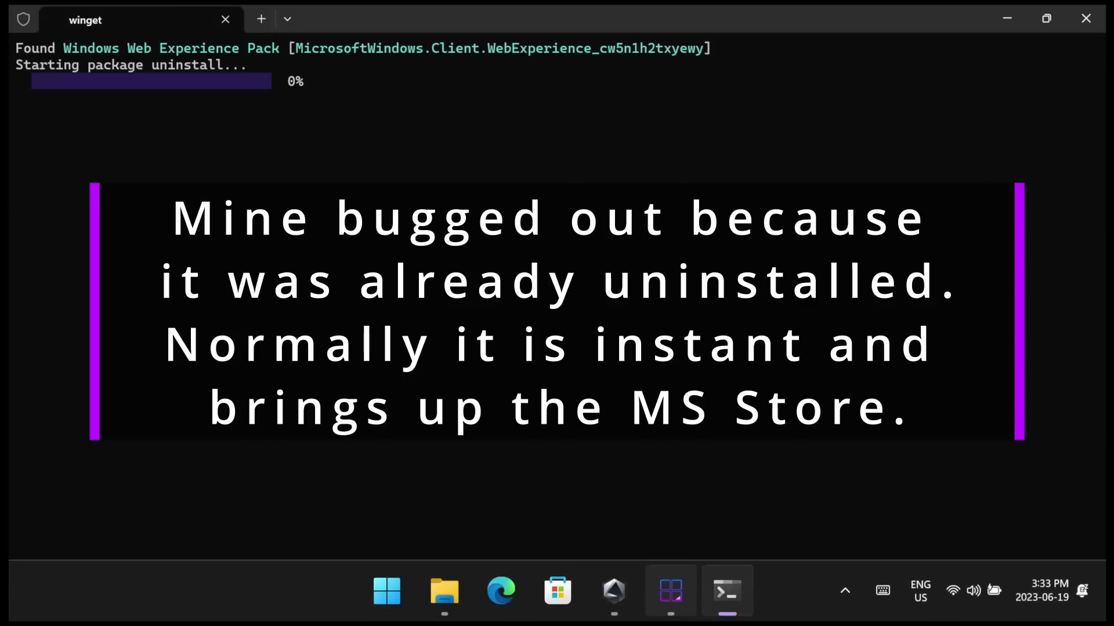
Check the fixing progress in BloatyNosy and close the winget terminal window that is uninstalling Windows Web Experience Pack
mouse_move(613, 590)
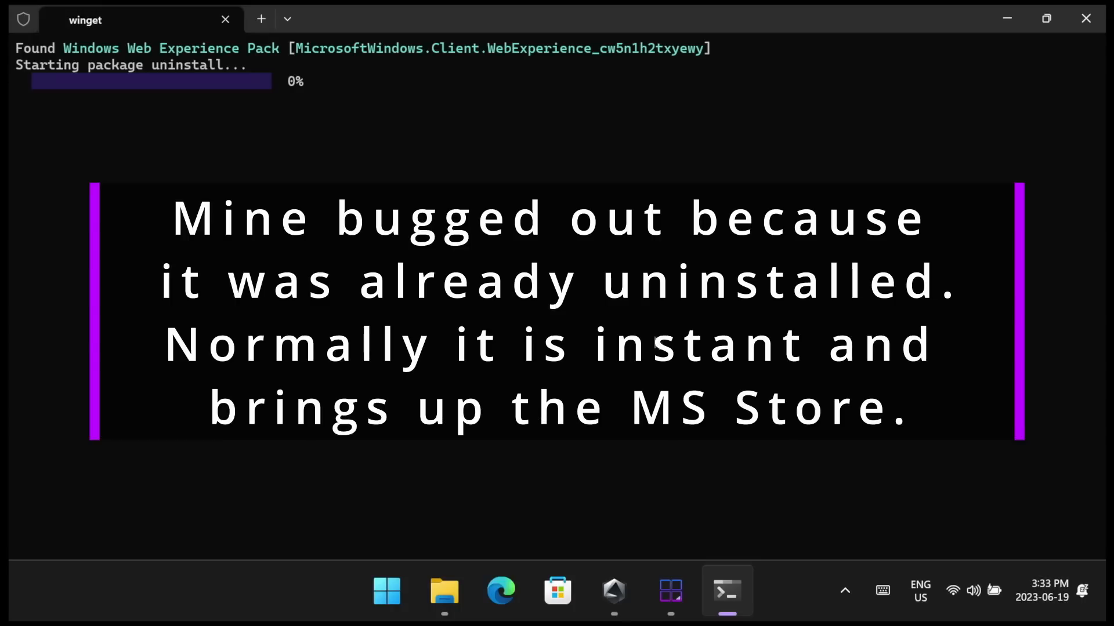
left_click(675, 571)
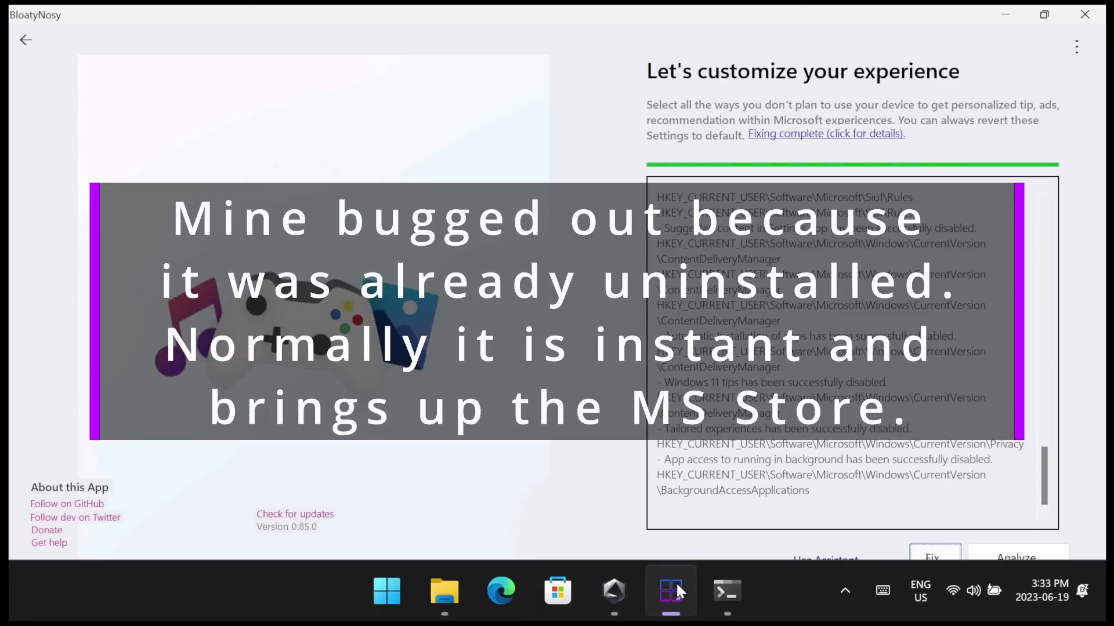
left_click(715, 593)
right_click(713, 590)
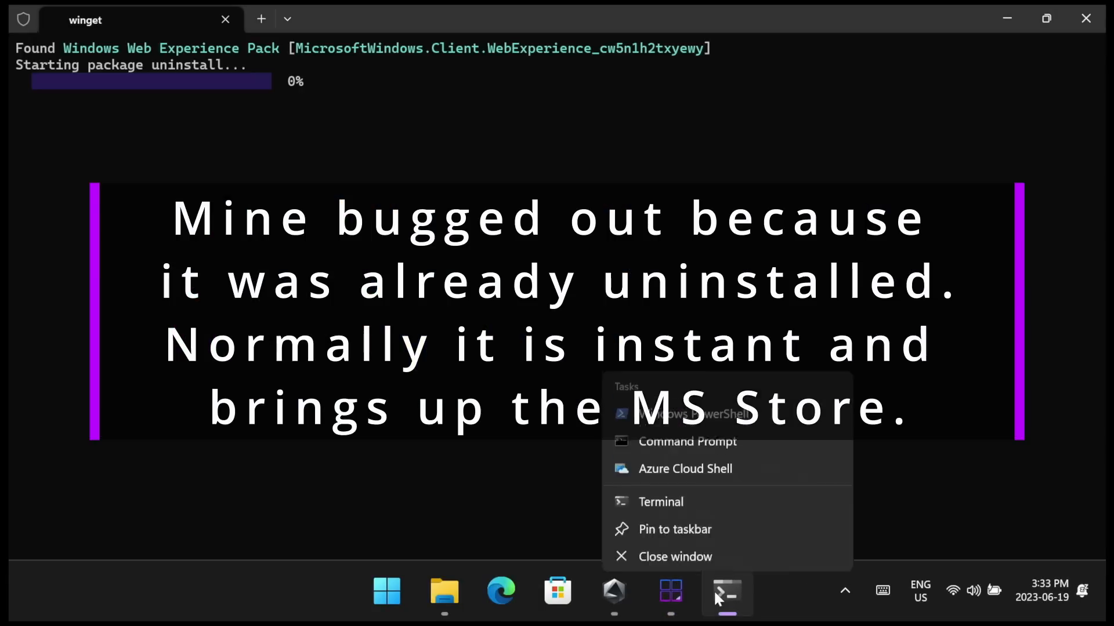
left_click(722, 540)
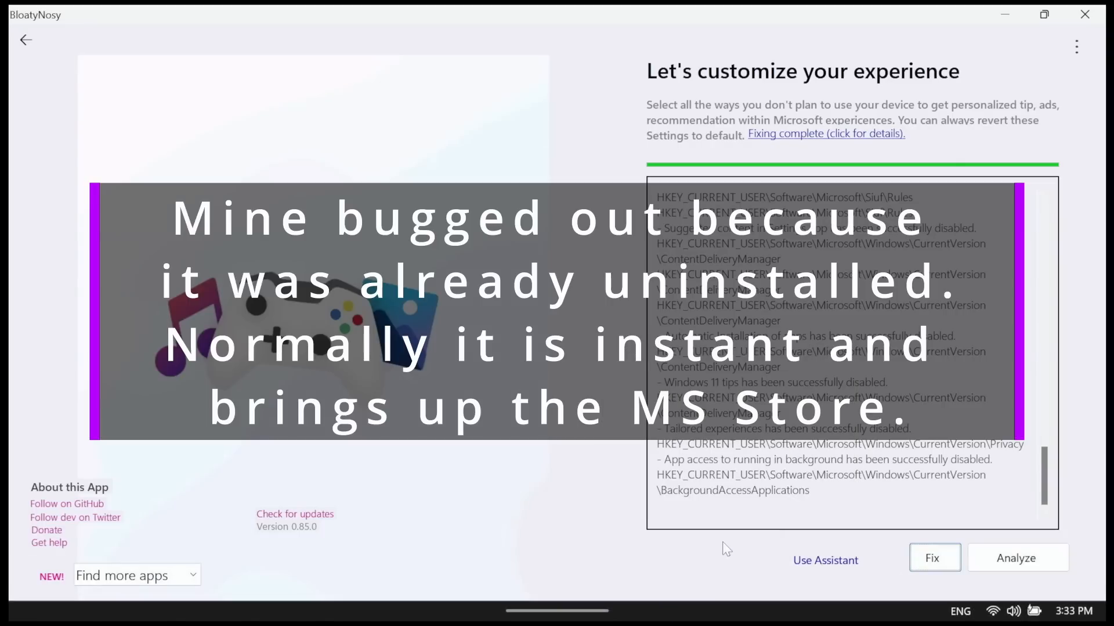
mouse_move(704, 615)
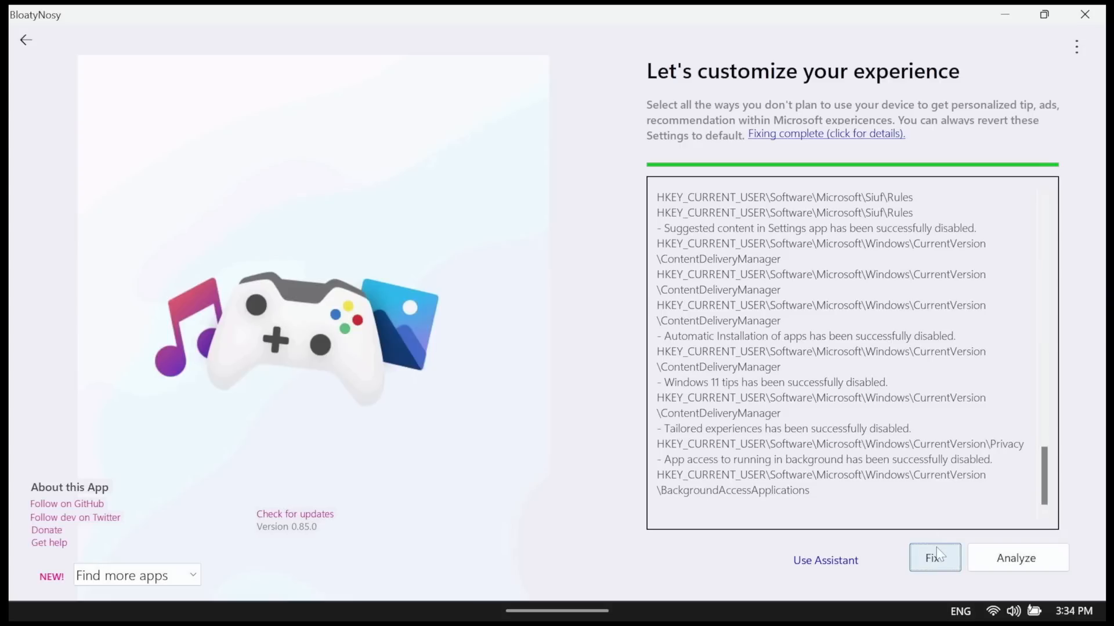
left_click(935, 556)
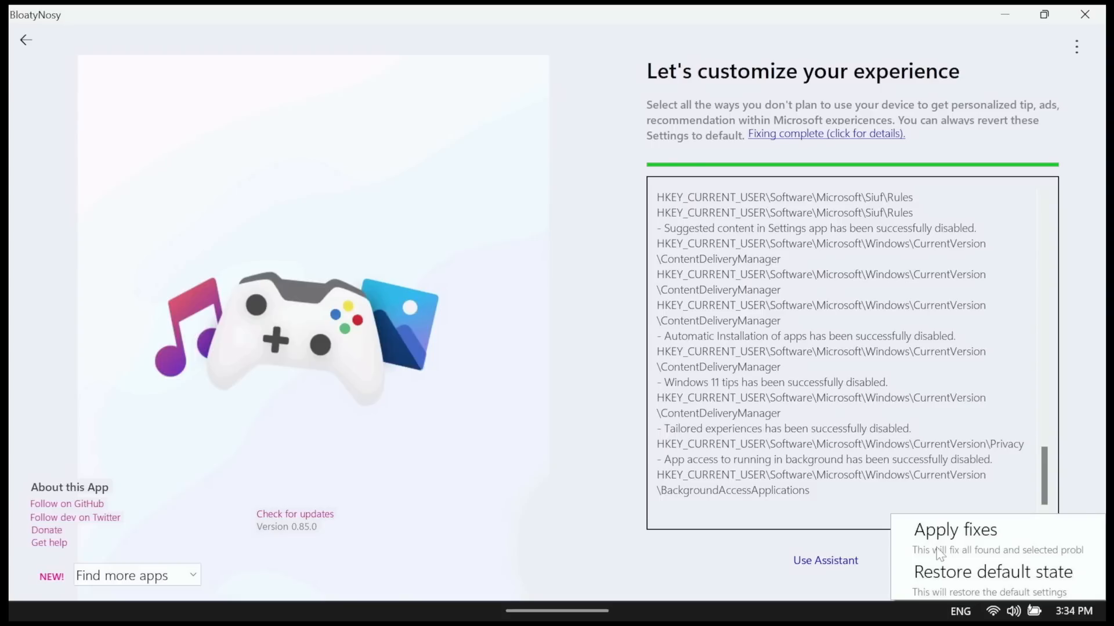
left_click(940, 575)
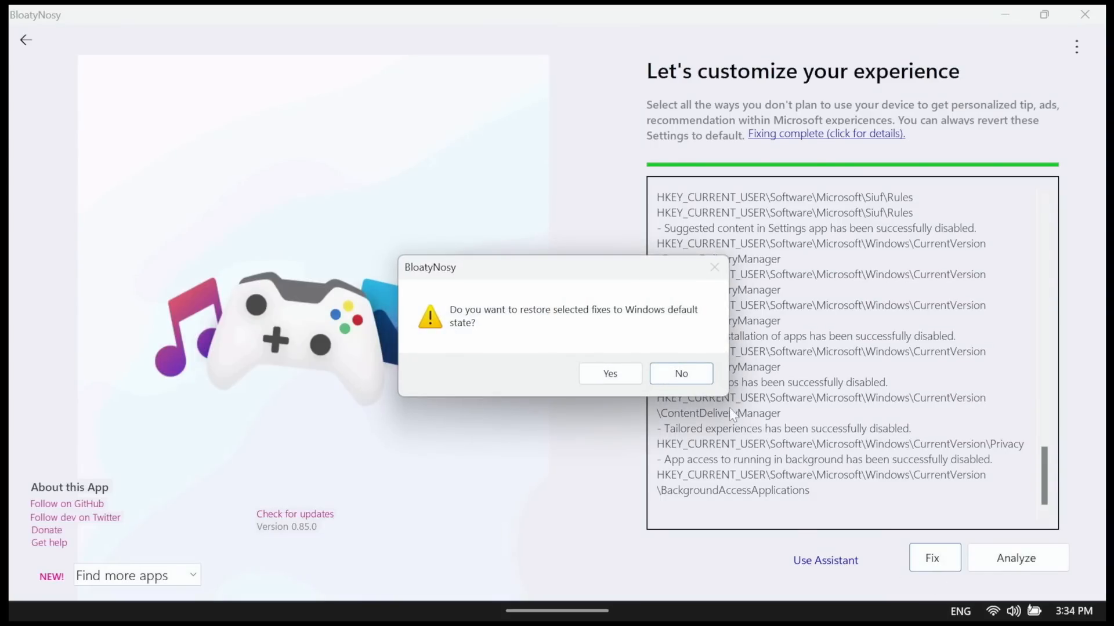
left_click(690, 377)
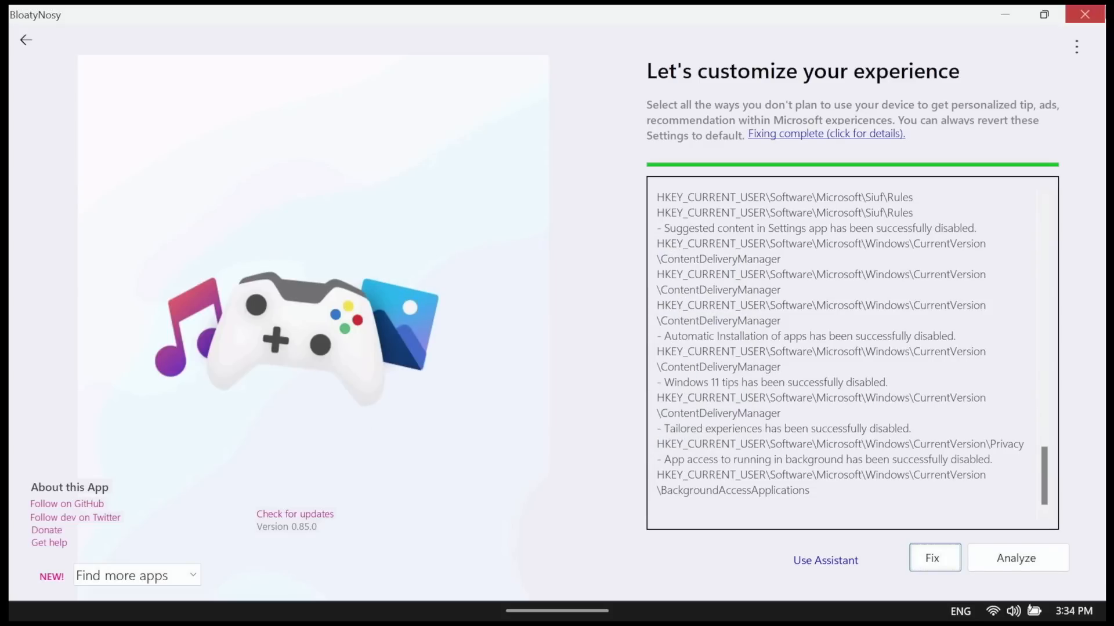
Close BloatyNosy
left_click(1102, 13)
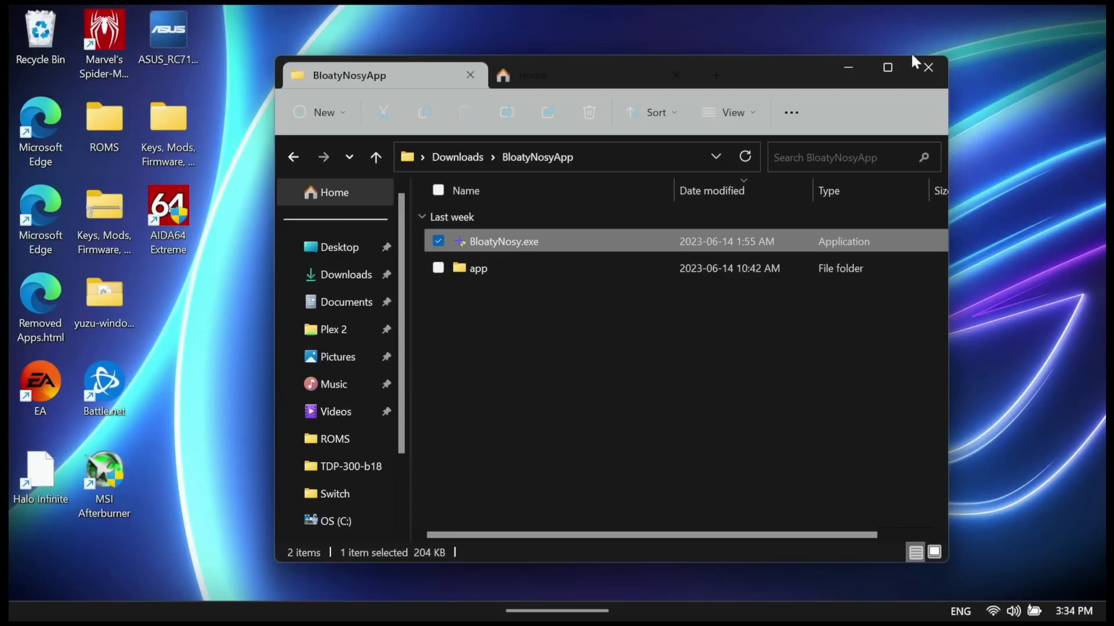
Minimize the File Explorer window and open Device Manager
left_click(844, 73)
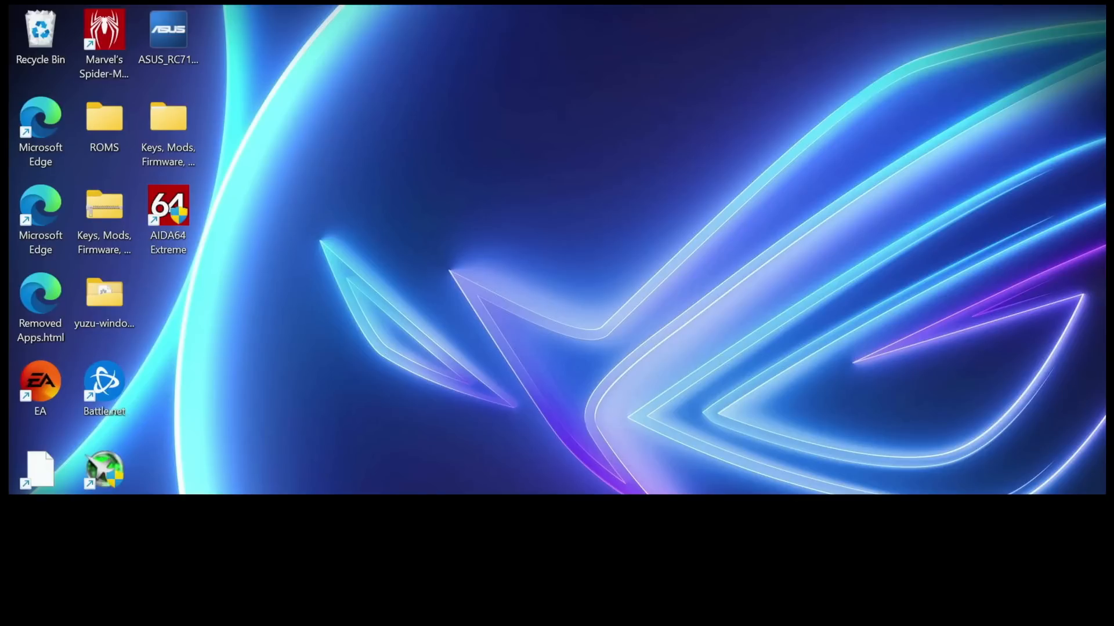
key("super")
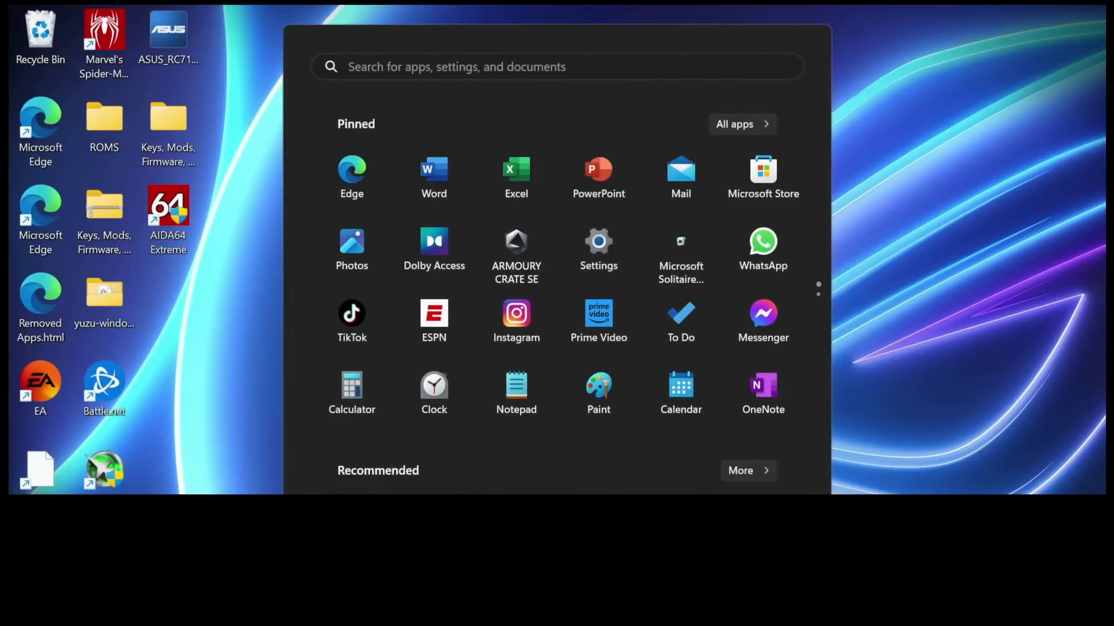
key("super+x")
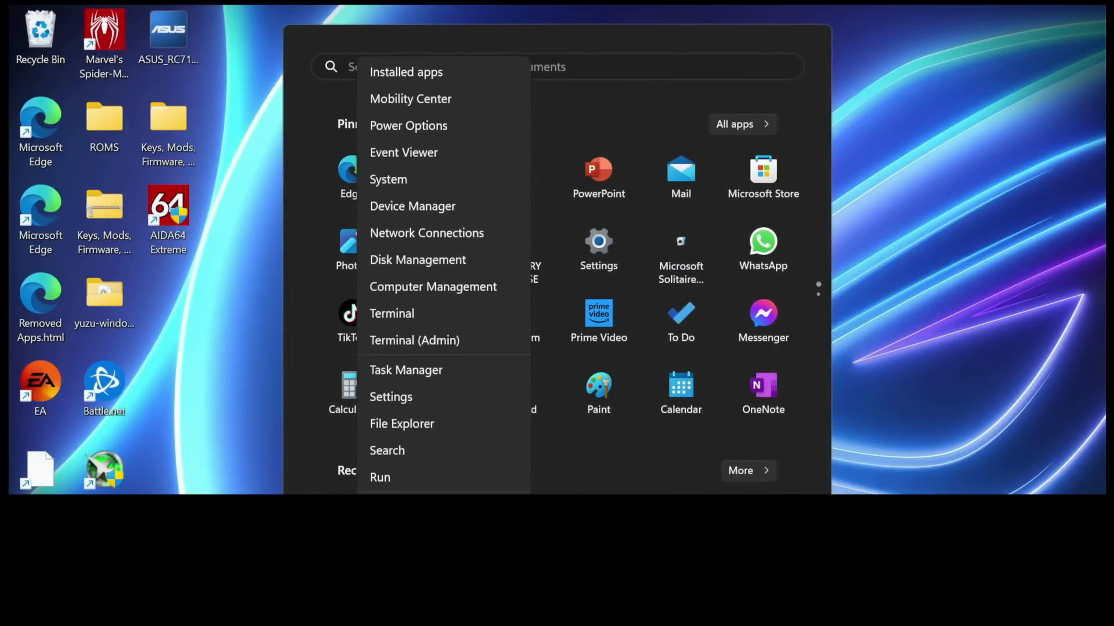
left_click(437, 208)
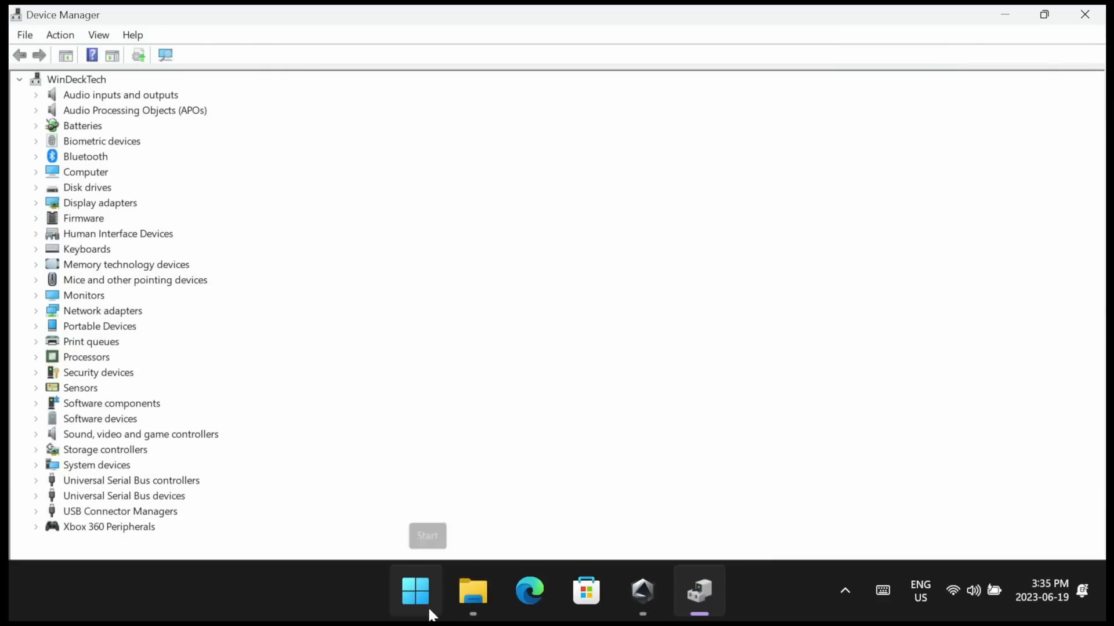
Open the Performance Options dialog through the advanced system settings on the System About page
right_click(430, 612)
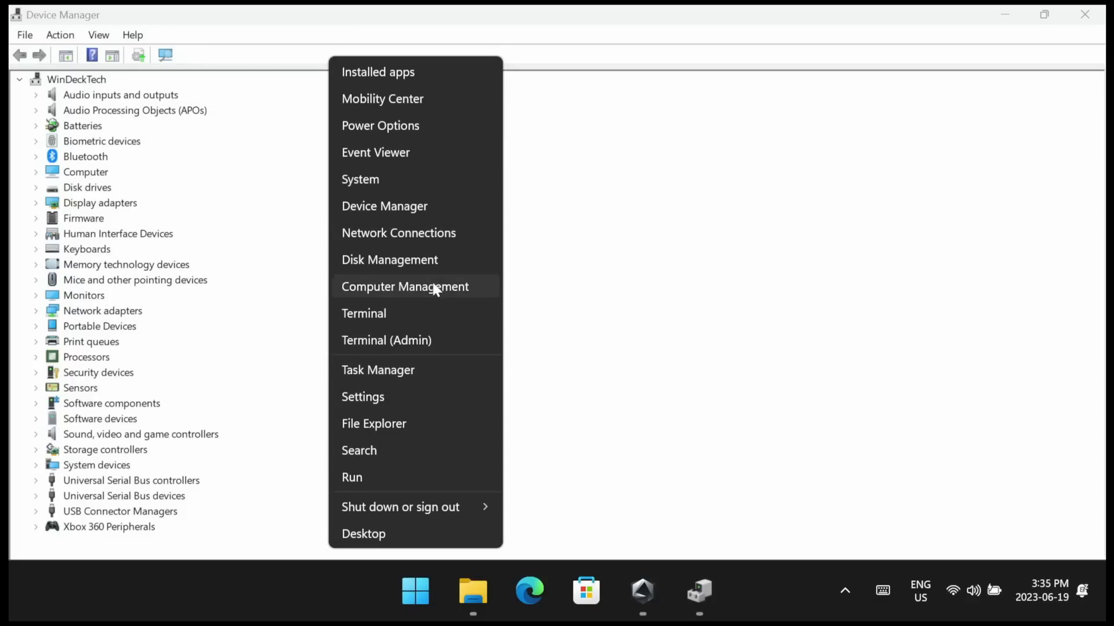
left_click(429, 183)
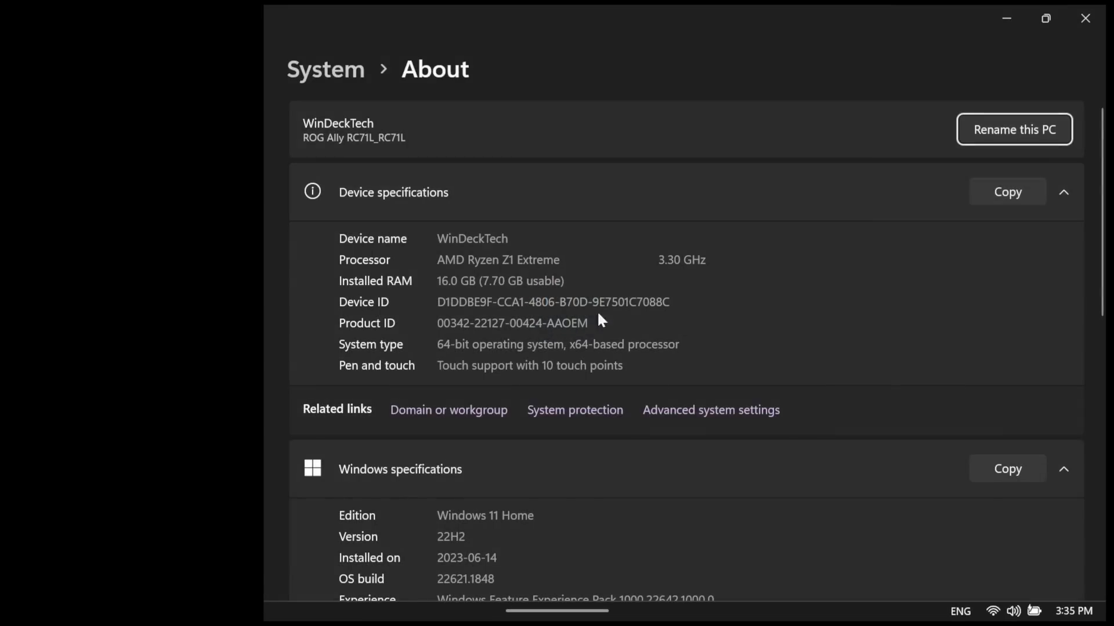
left_click(699, 412)
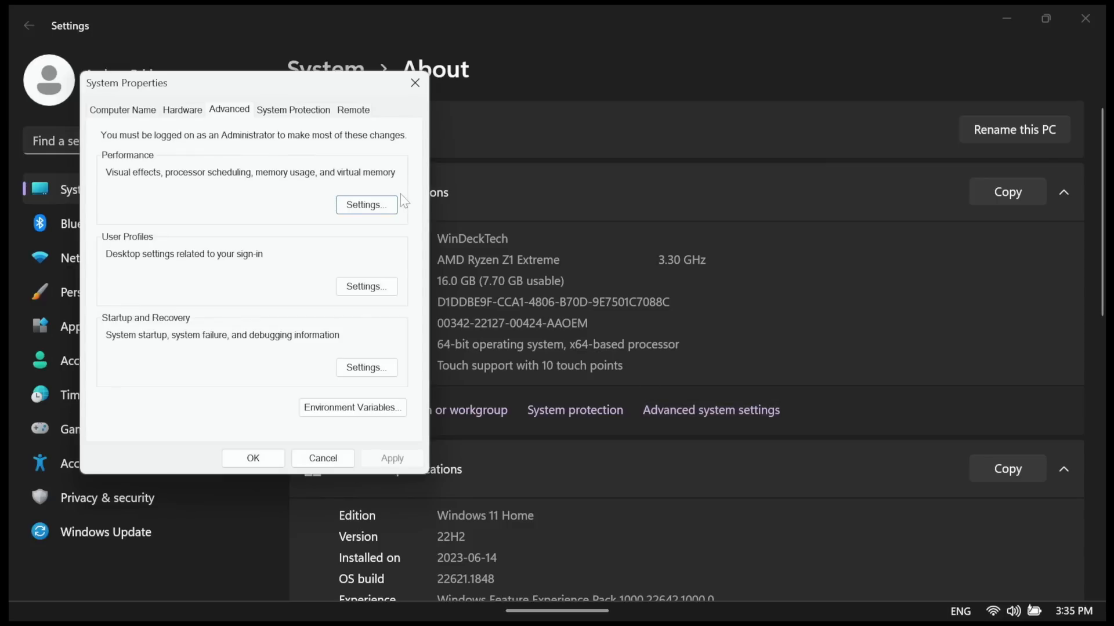
left_click(362, 206)
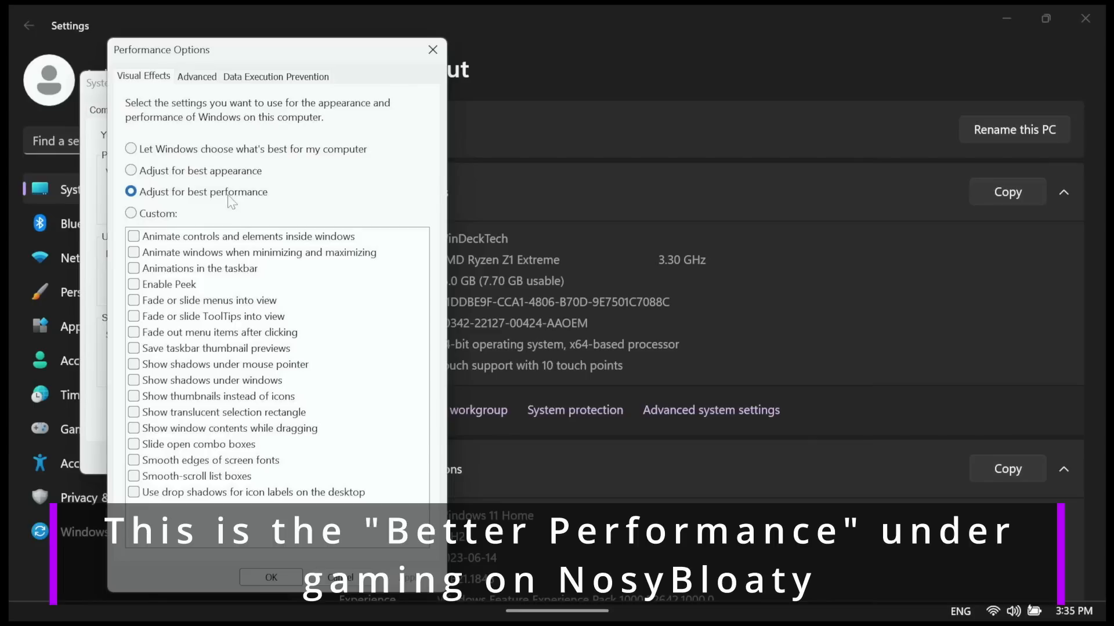
Review the visual effects list, highlight "Save taskbar thumbnail previews", and move the Performance Options dialog slightly higher
left_click(199, 349)
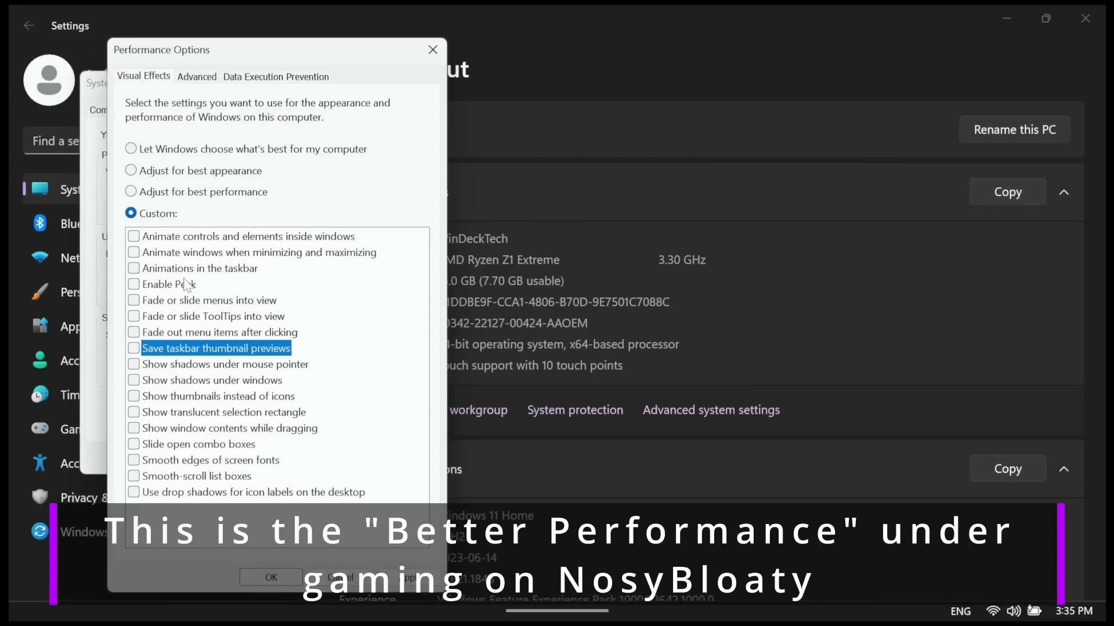
mouse_move(417, 611)
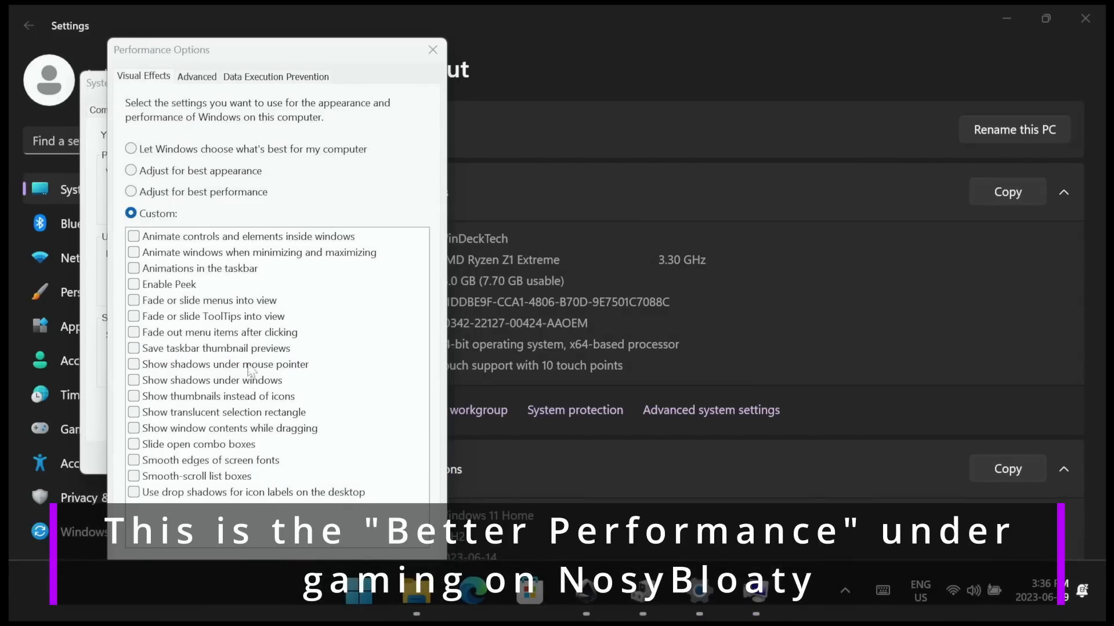
left_click(334, 53)
left_click_drag(334, 53, 333, 45)
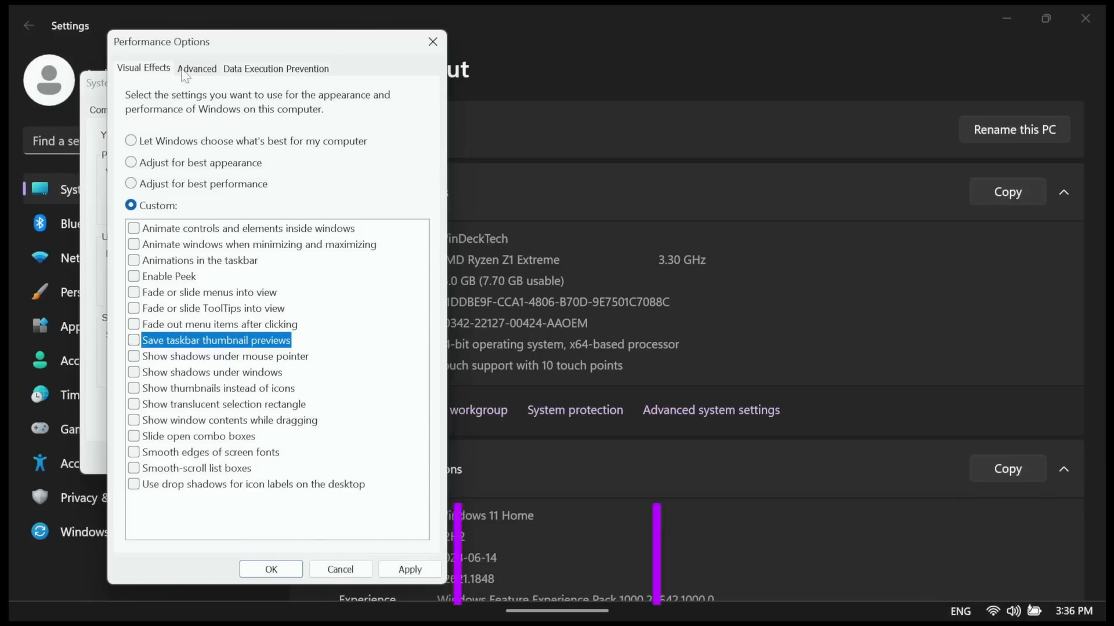
Try replacing automatic paging file management with a custom initial size of 16000 MB, switch to no paging file, and cancel the virtual memory changes
left_click(197, 68)
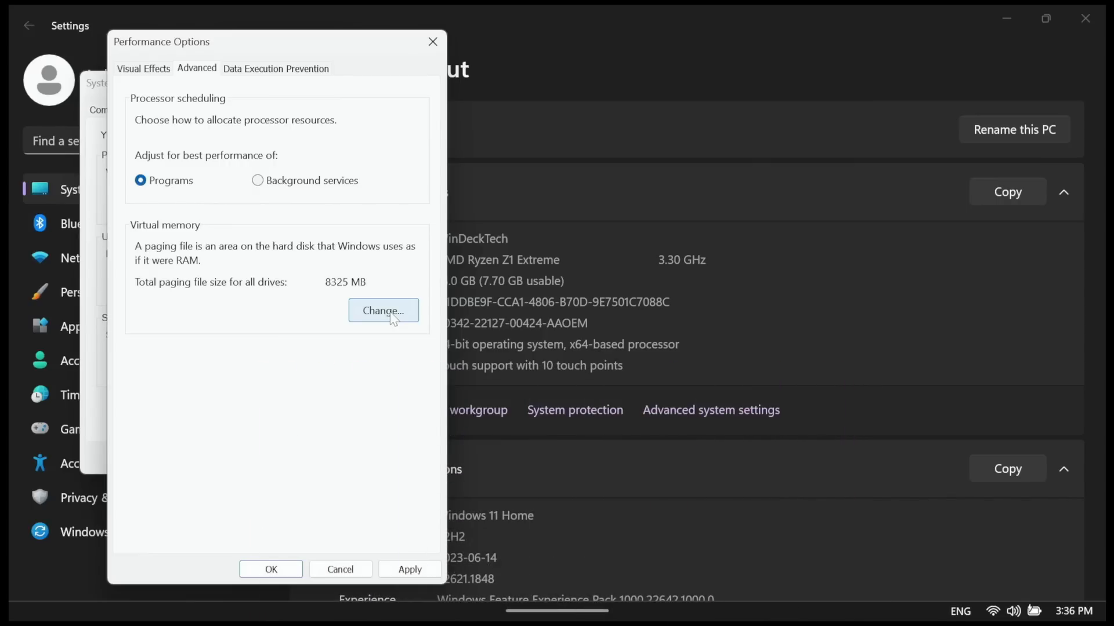
left_click(392, 316)
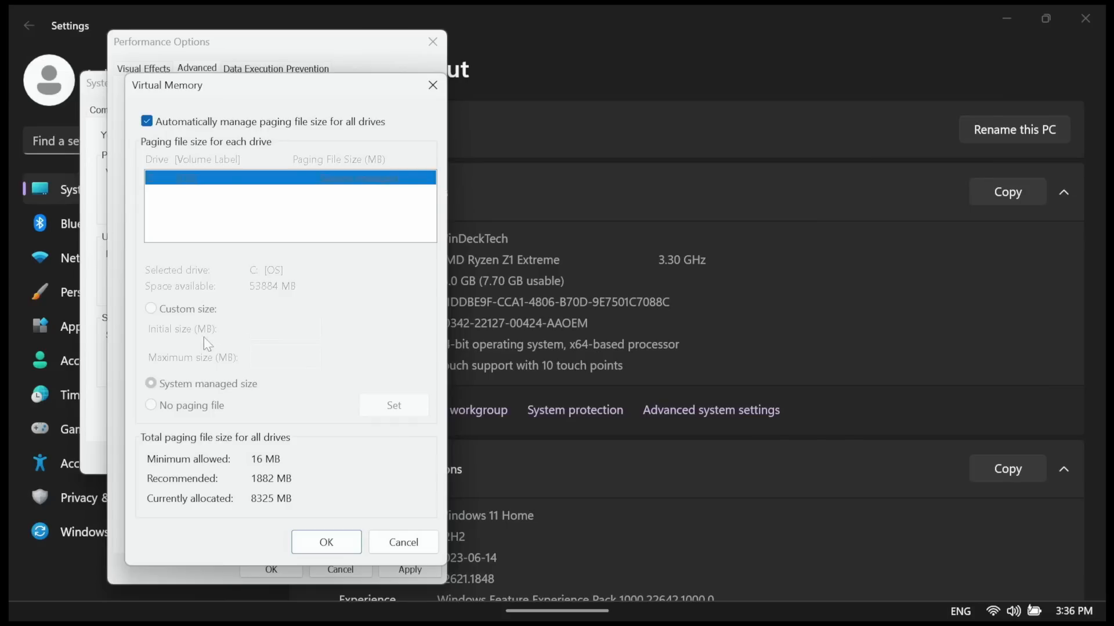
left_click(147, 122)
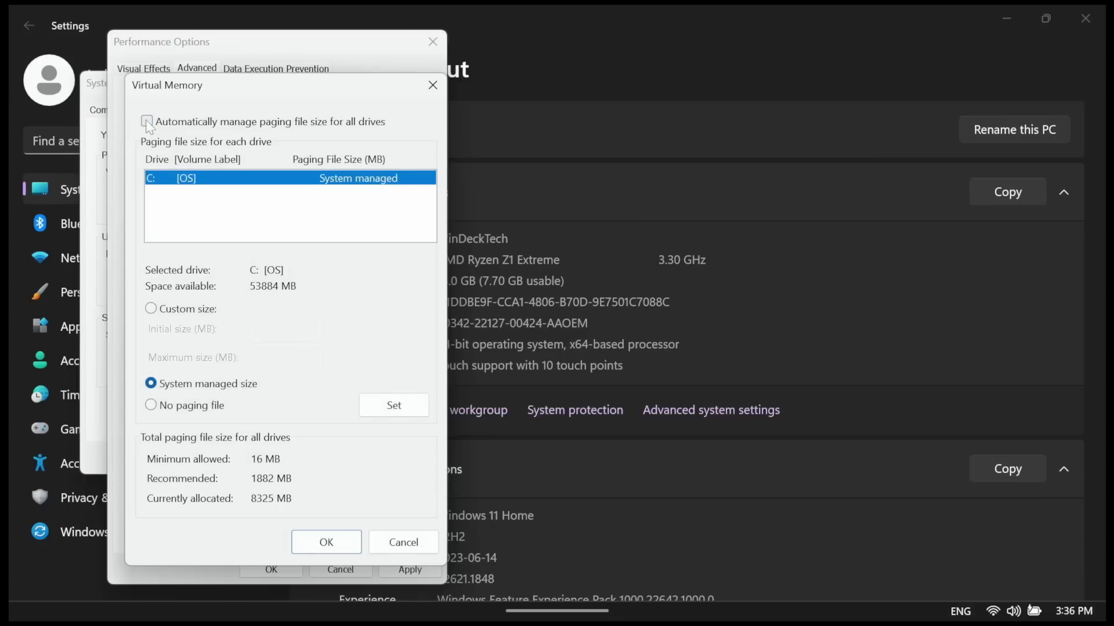
left_click(151, 310)
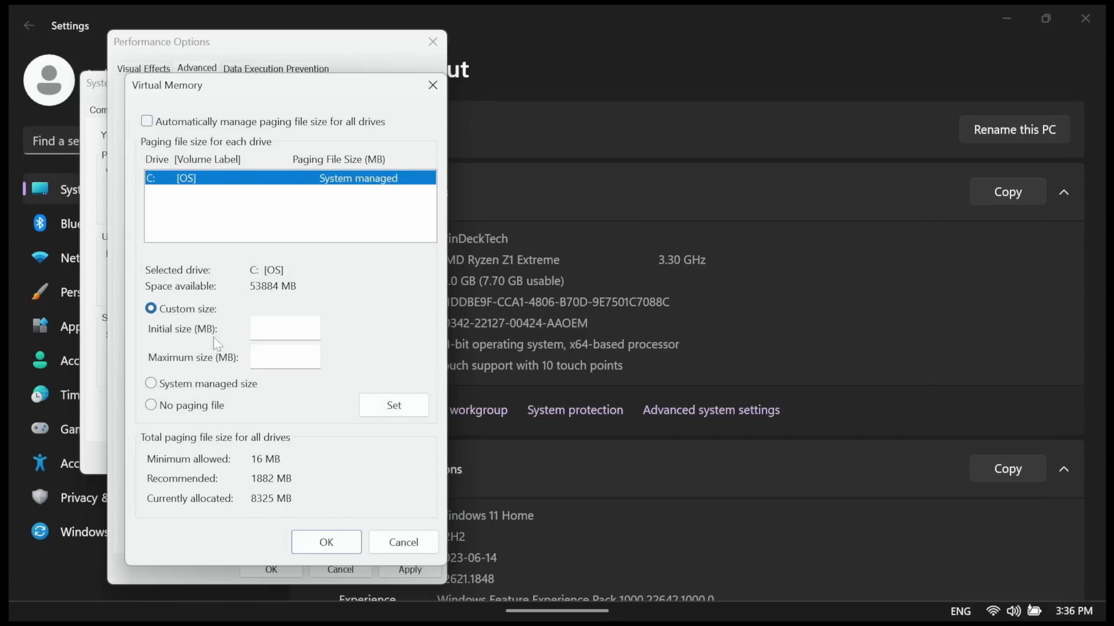
left_click(276, 329)
type("16")
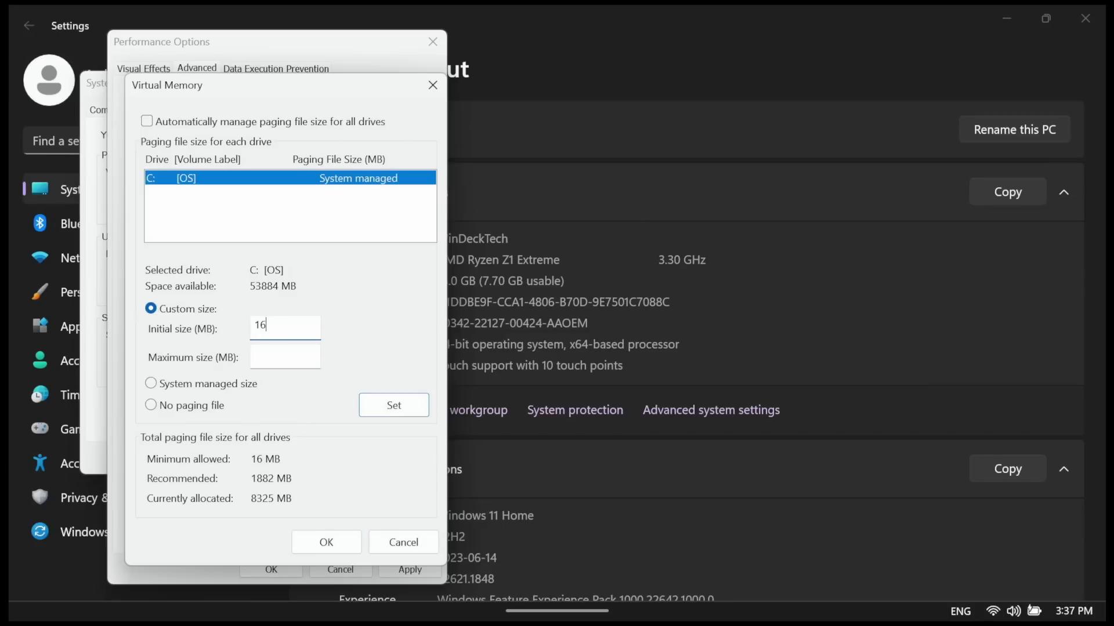
type("000")
left_click(151, 405)
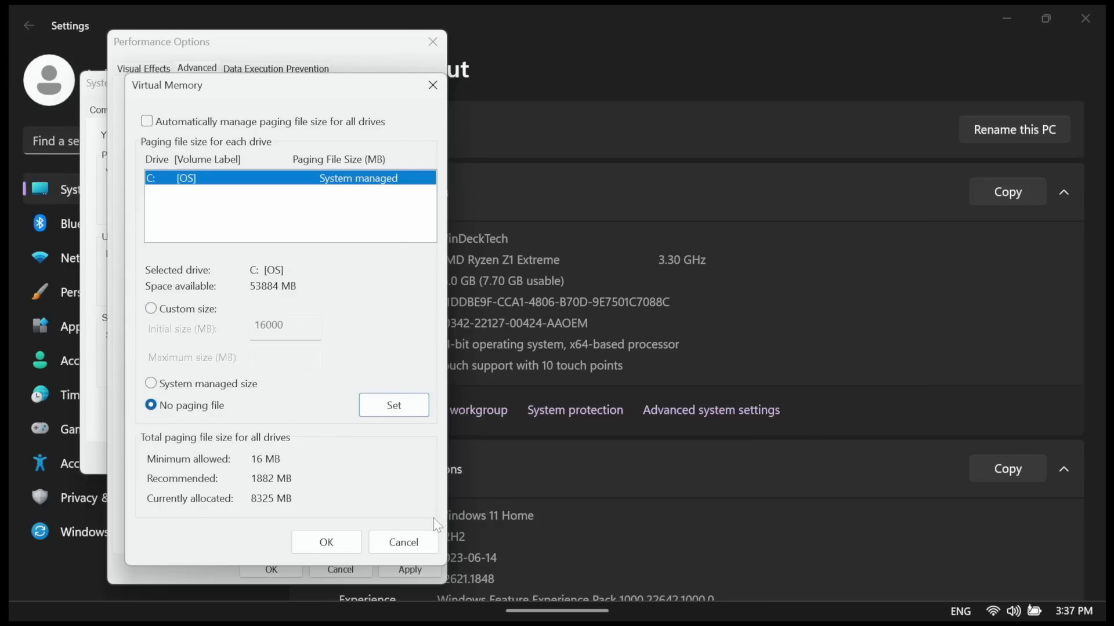
left_click(420, 538)
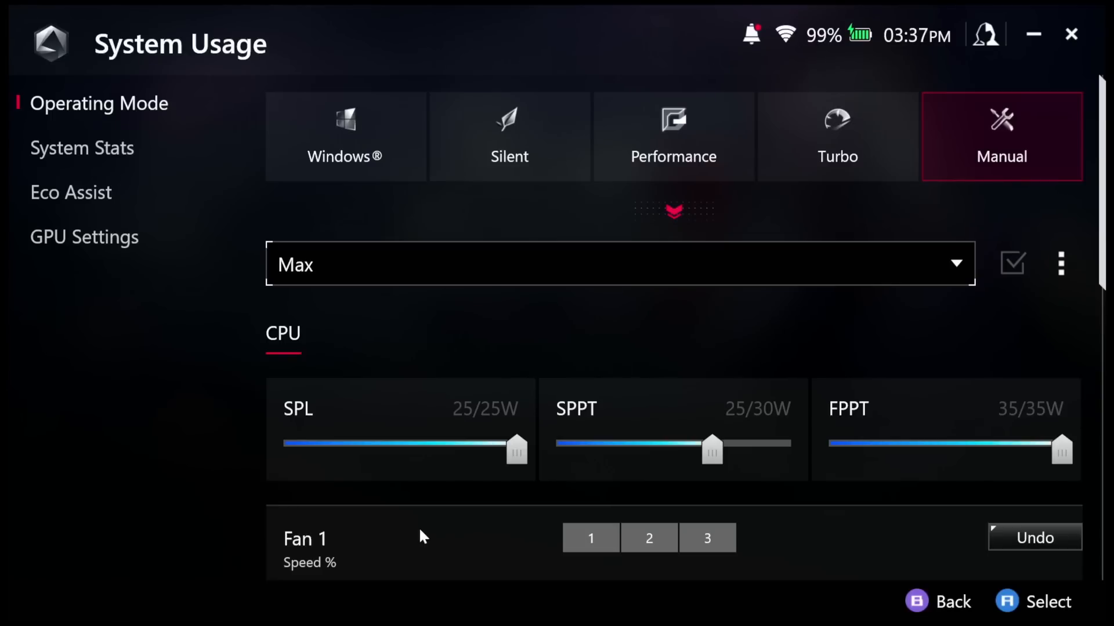
In Armoury Crate SE, look over the operating modes and the Game Library, and reopen the Operating Mode settings
key("Right")
key("Right")
key("Right")
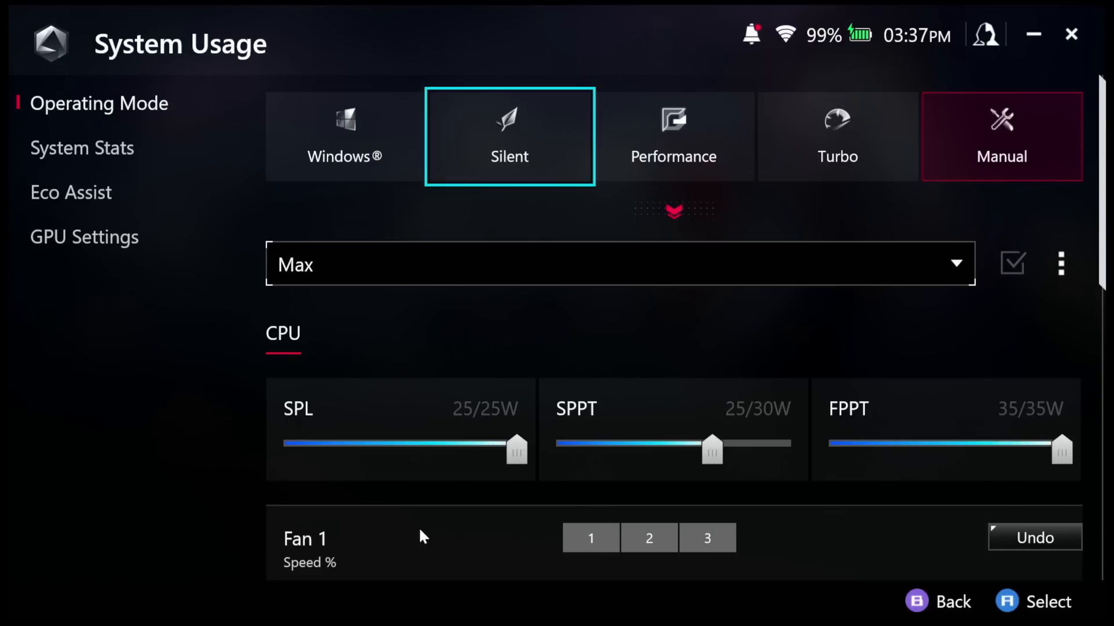
key("Escape")
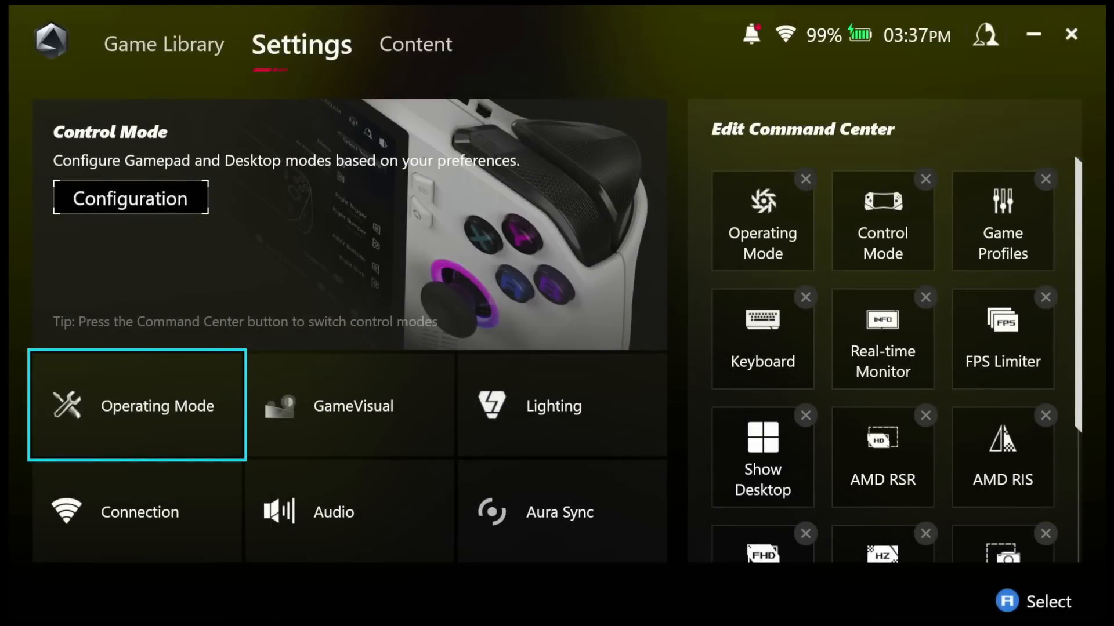
key("Page_Up")
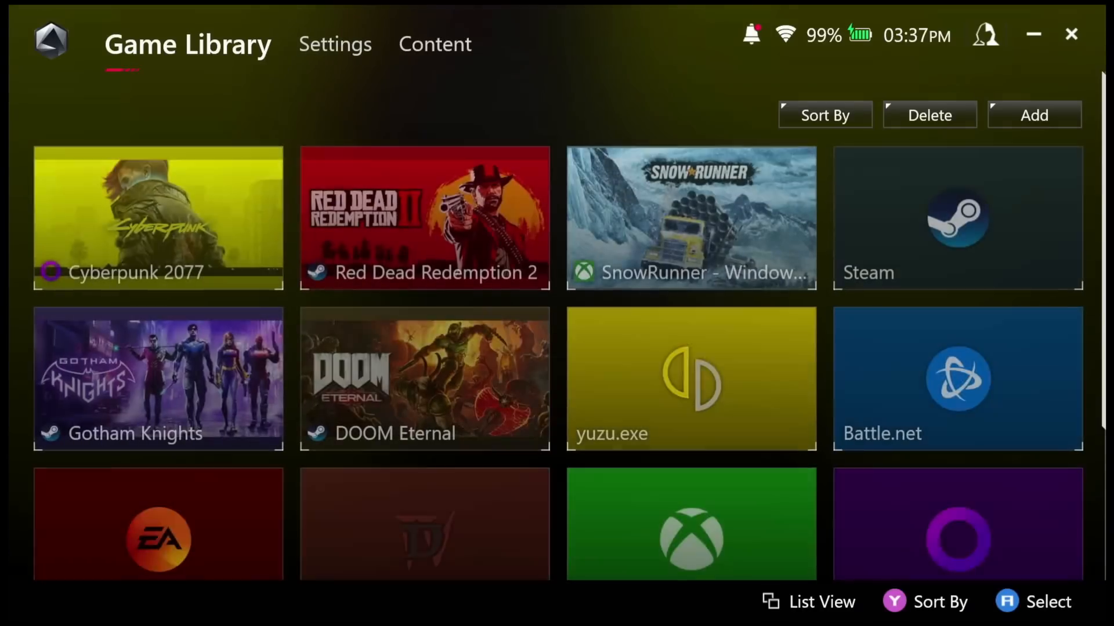
key("Down")
key("Page_Down")
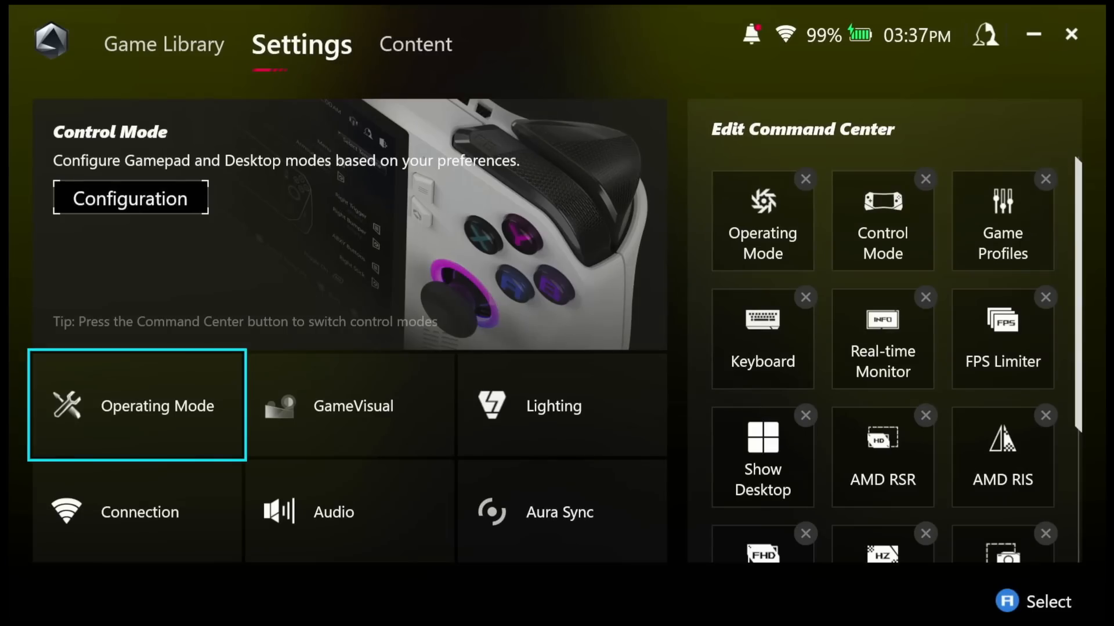
key("Return")
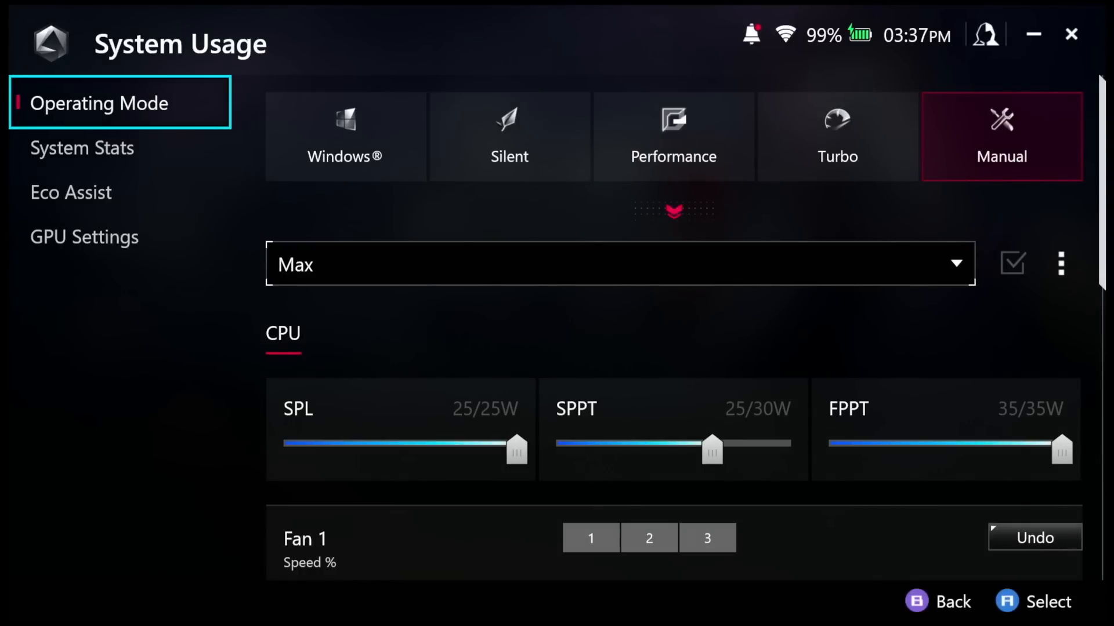
Open and dismiss the Command Center and set the operating mode to Turbo
key("Right")
key("Right")
key("Right")
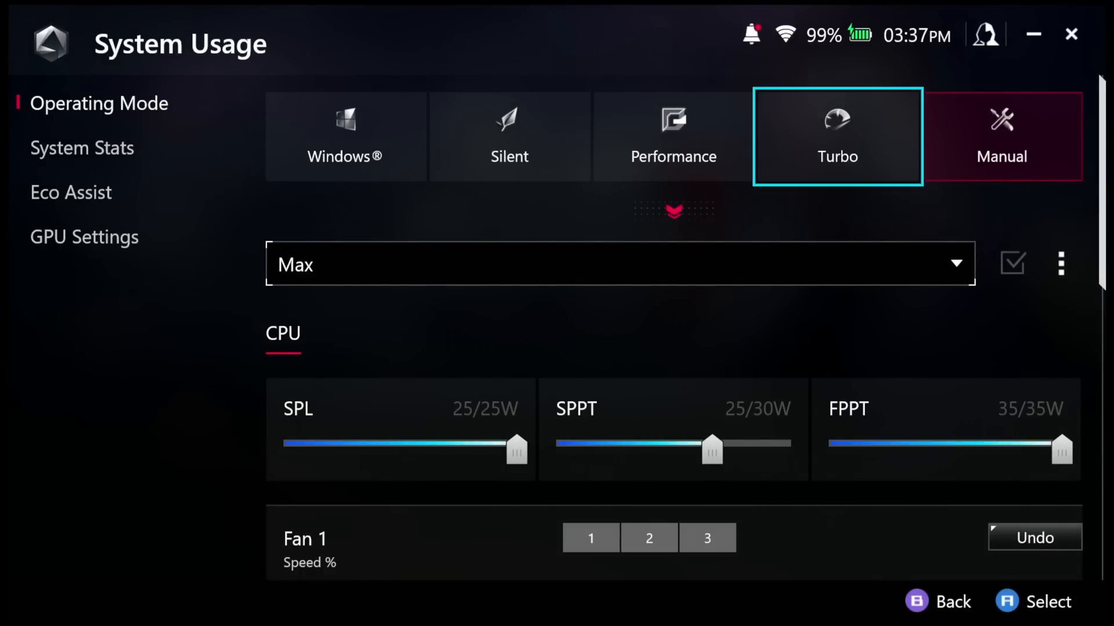
key("F16")
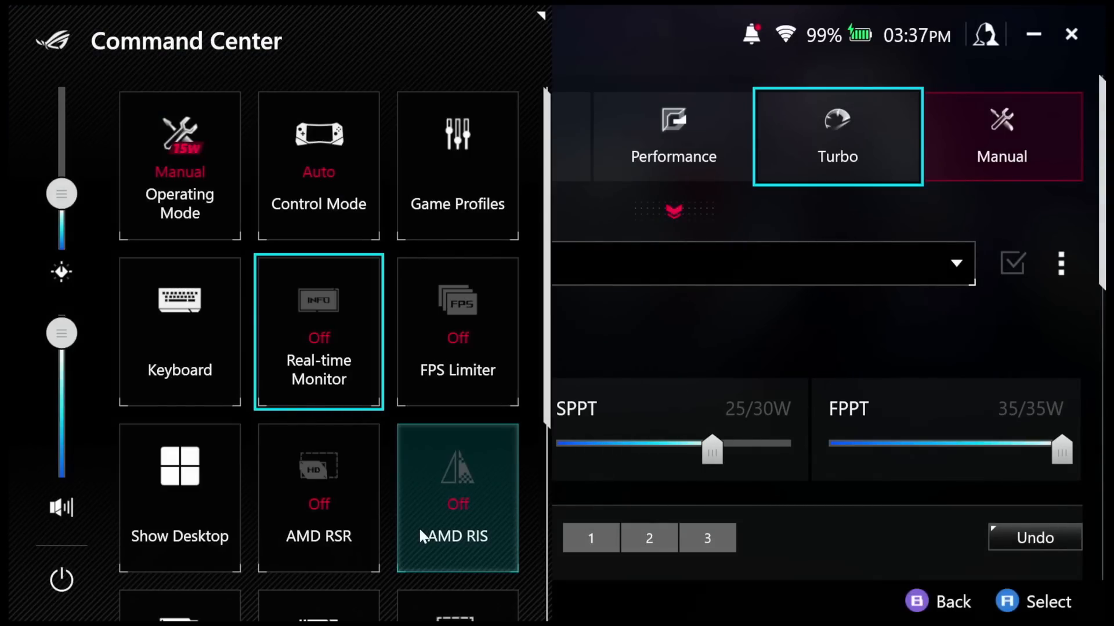
key("Escape")
key("Left")
key("Left")
key("Left")
key("Left")
key("Right")
key("Right")
key("Right")
key("Right")
key("Return")
Switch the operating mode to Performance
key("Left")
key("Left")
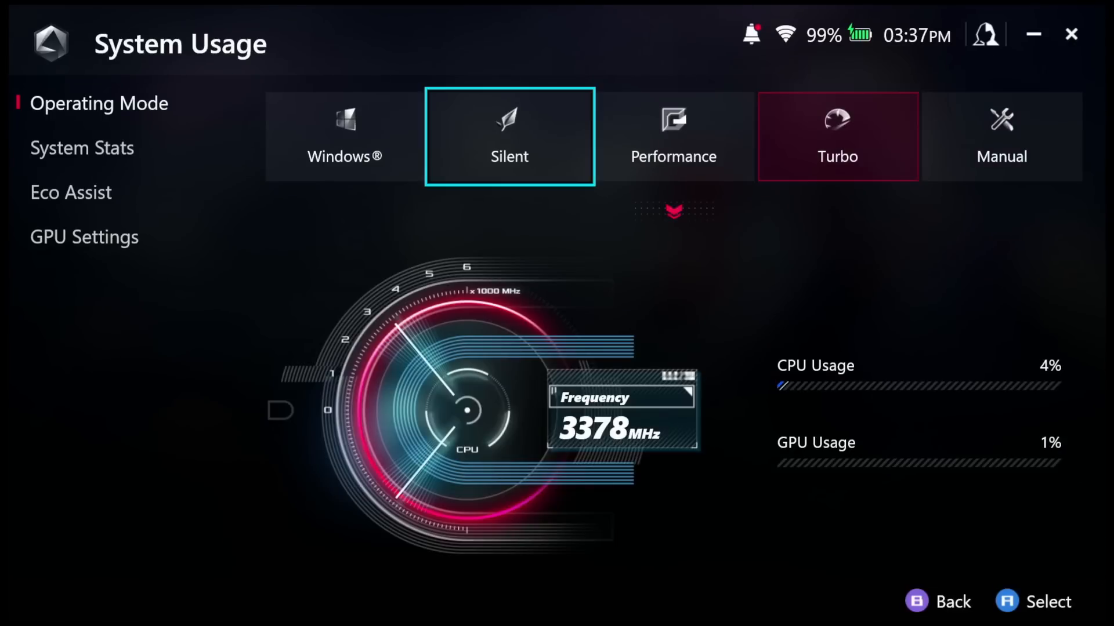
key("Right")
key("Right")
key("Left")
key("Left")
key("Right")
key("Right")
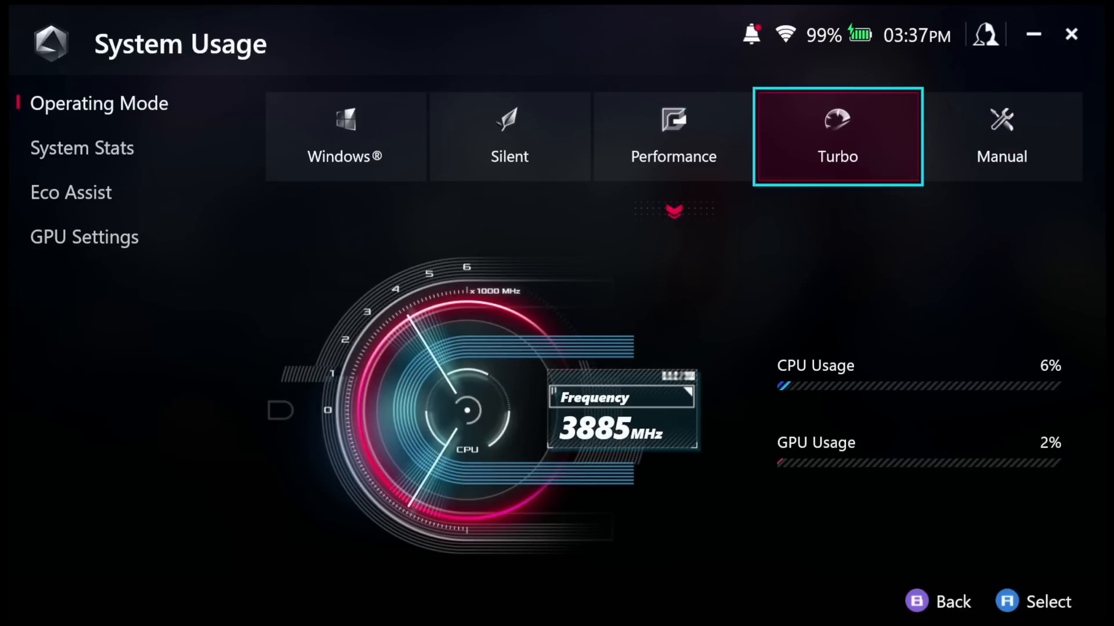
key("Left")
key("Return")
Look over the available operating modes and show the description of the Performance mode
key("Right")
key("Right")
key("Left")
key("Left")
key("Left")
key("Left")
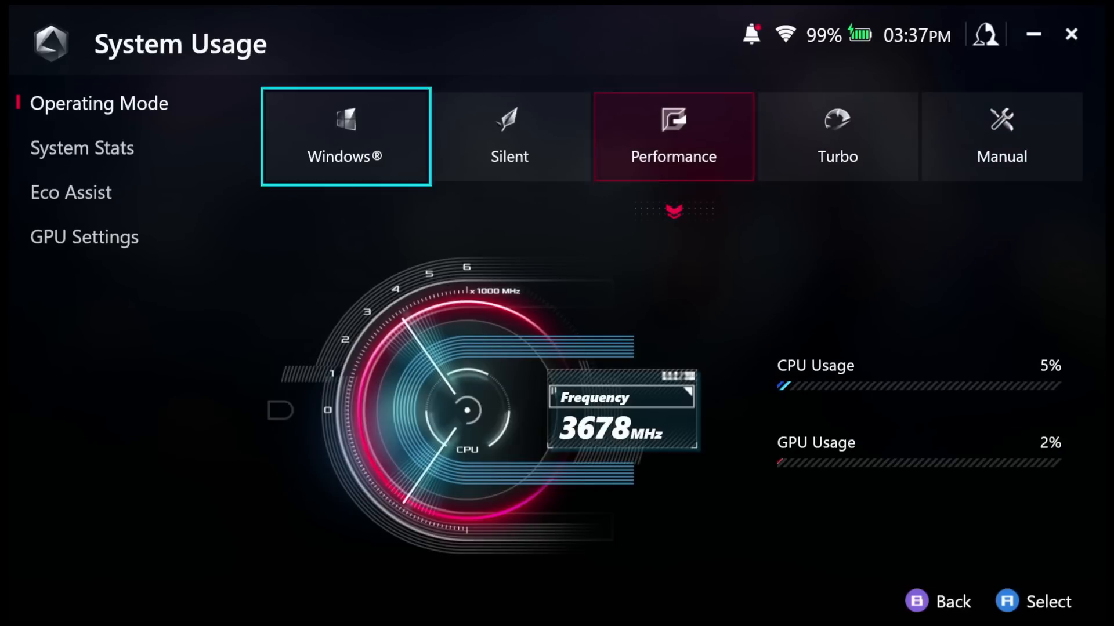
key("Right")
key("Right")
key("Right")
key("Right")
key("Left")
key("Left")
key("Left")
key("Left")
key("Left")
key("Right")
key("Right")
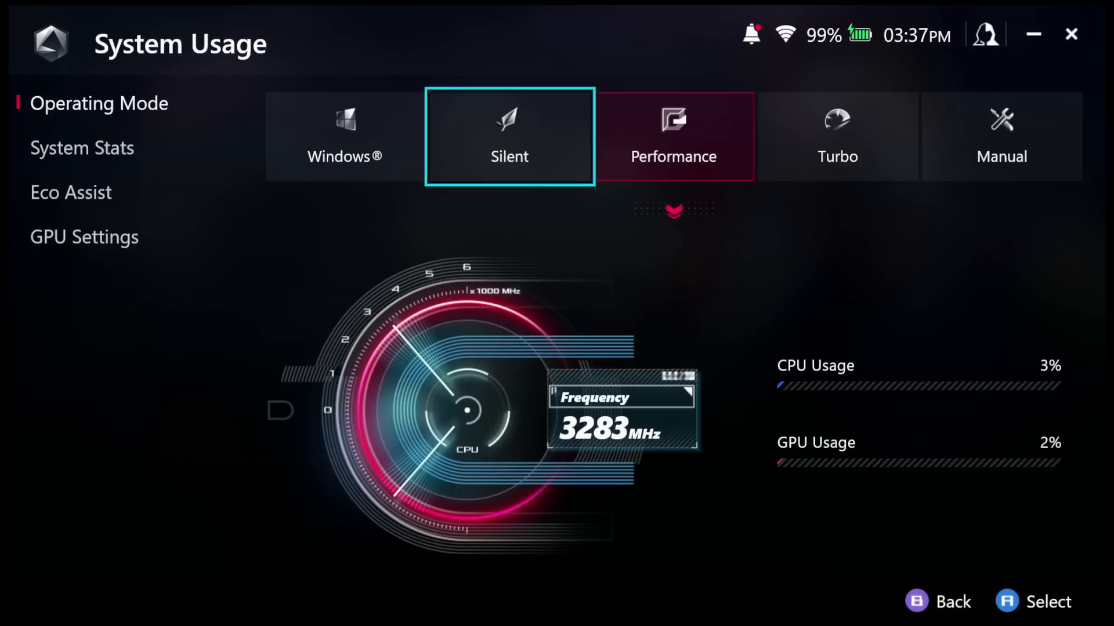
key("Right")
key("Right")
key("Down")
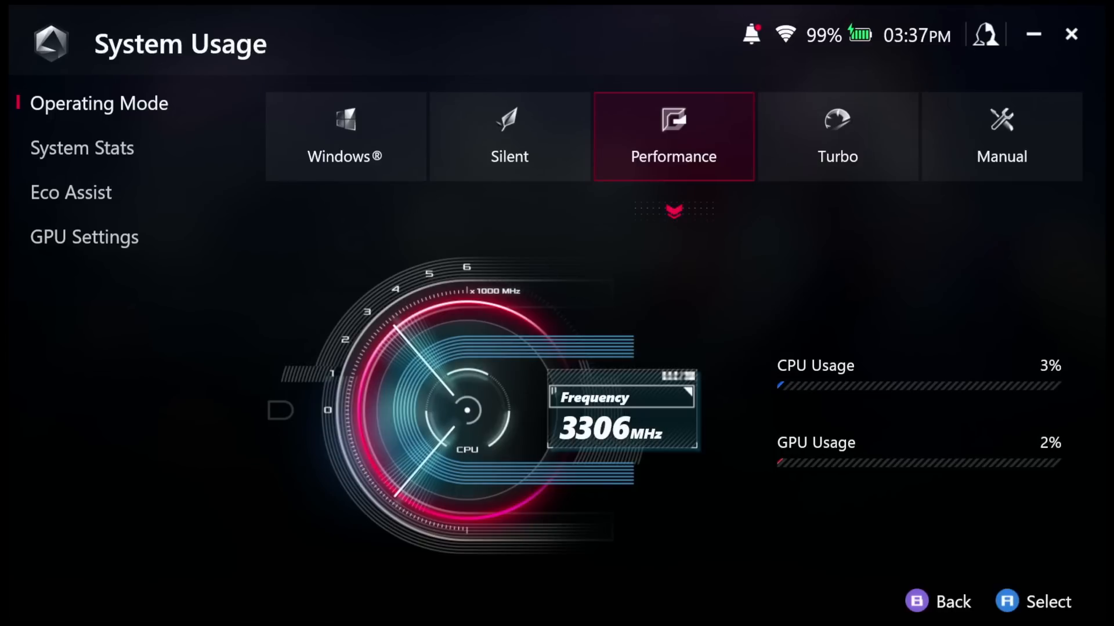
key("Return")
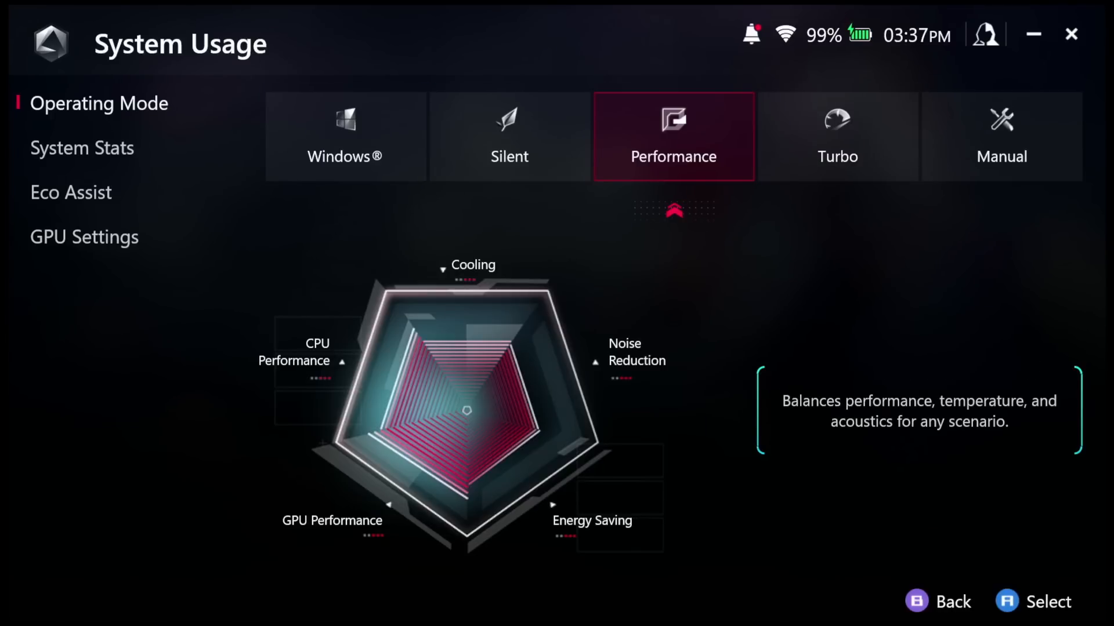
Select the Manual operating mode and show the settings of its Max profile
key("Right")
key("Right")
key("Left")
key("Left")
key("Right")
key("Right")
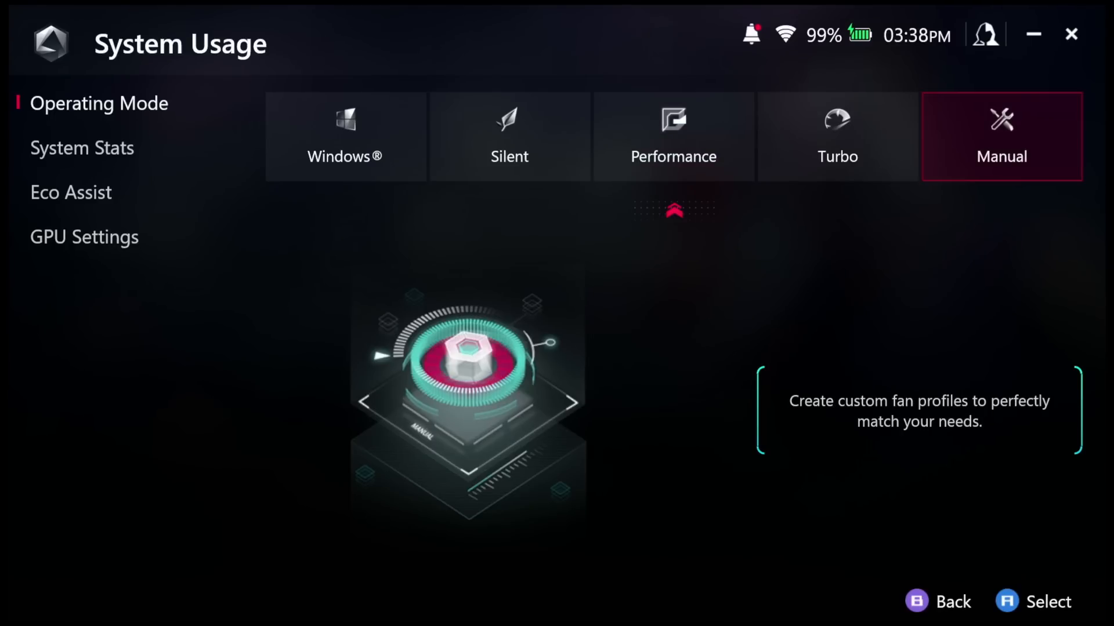
key("Up")
key("Down")
key("Return")
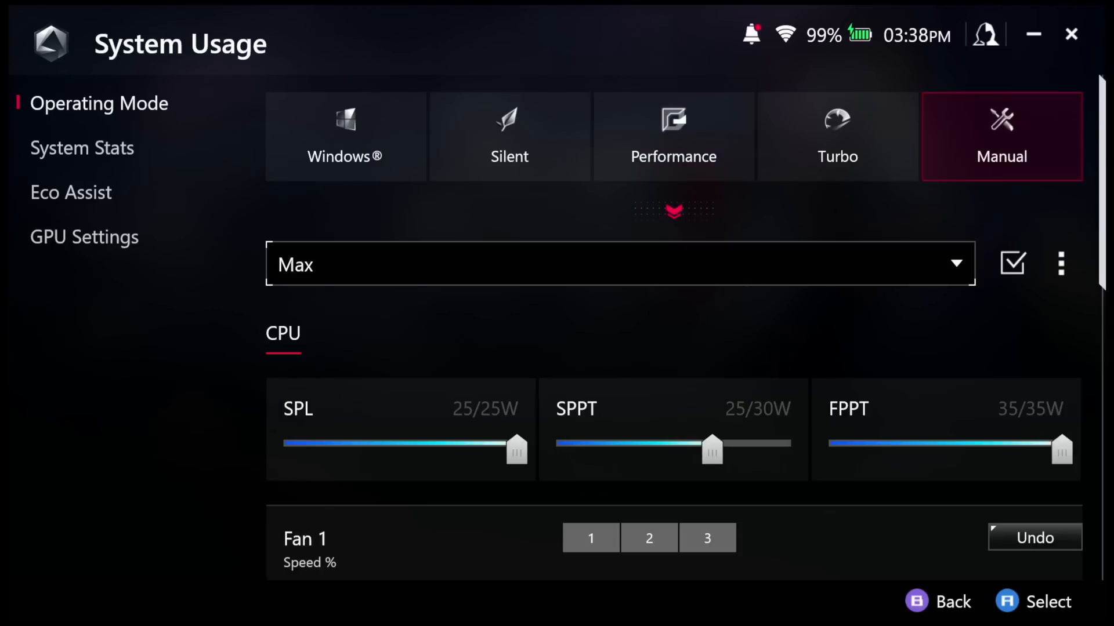
Set the CPU SPL power limit of the Max profile to 15 W
left_click_drag(516, 452, 439, 451)
key("Left")
key("Left")
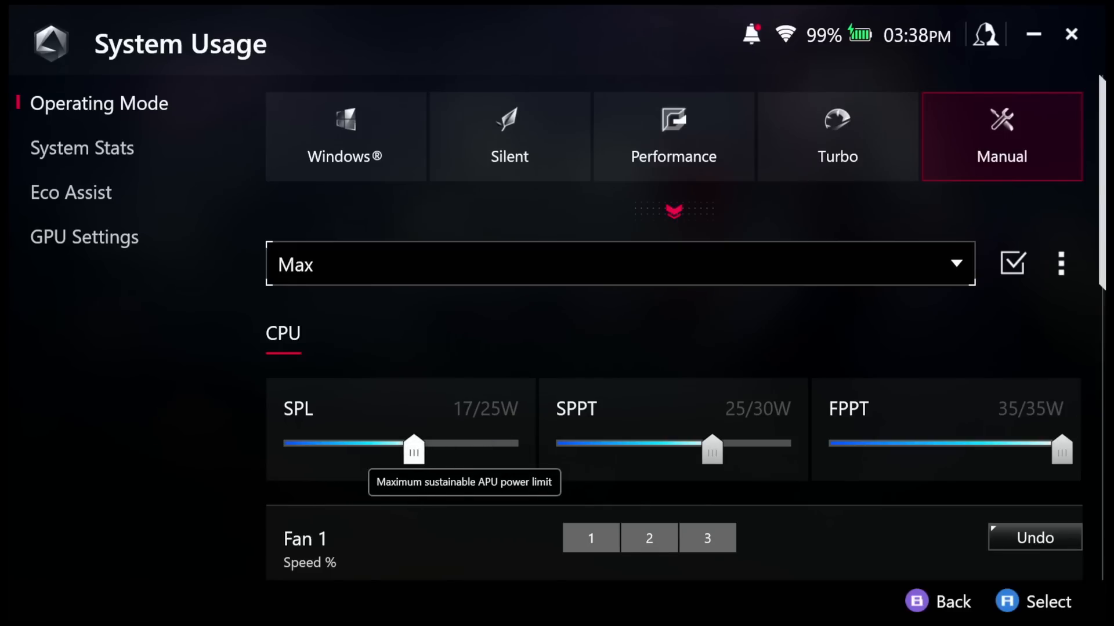
key("Left")
key("Left")
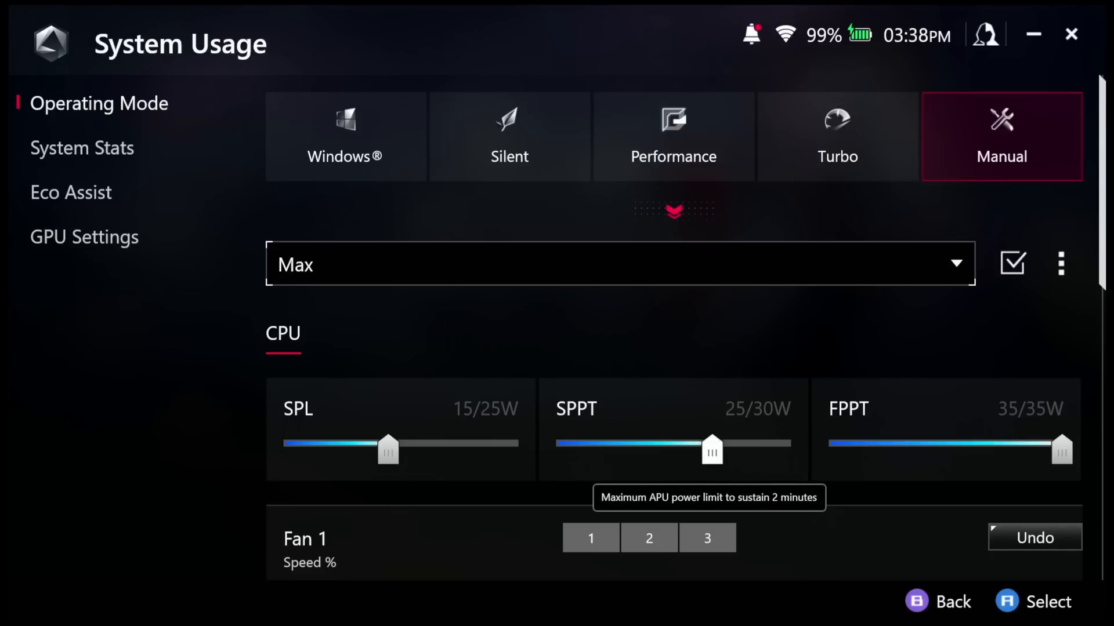
Set the CPU SPPT power limit of the Max profile to 20 W
key("Left")
key("Left")
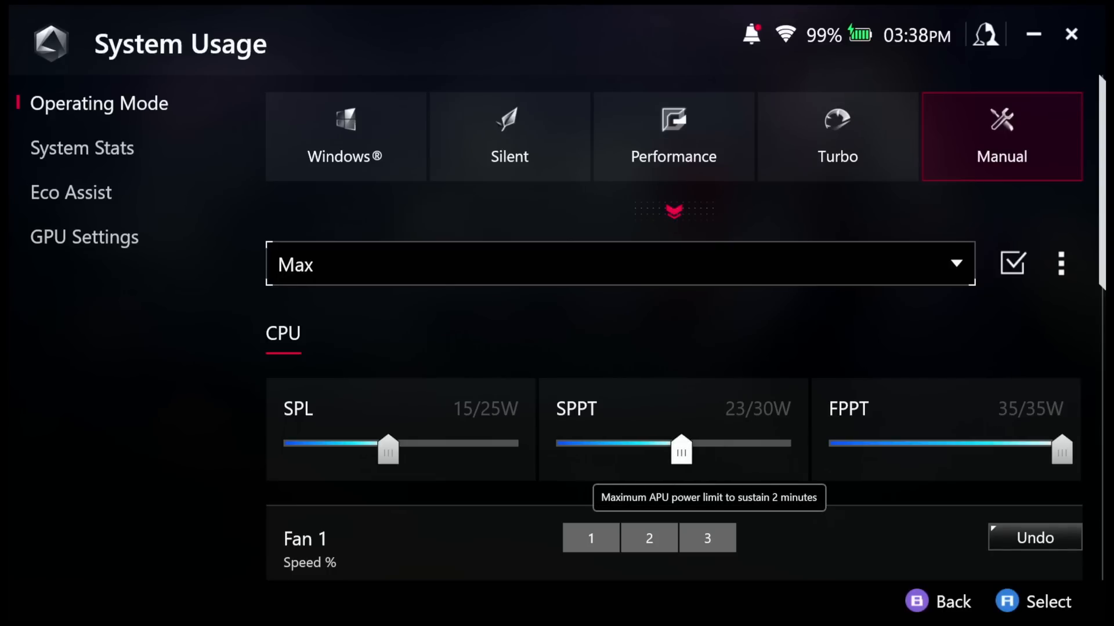
key("Left")
key("Left")
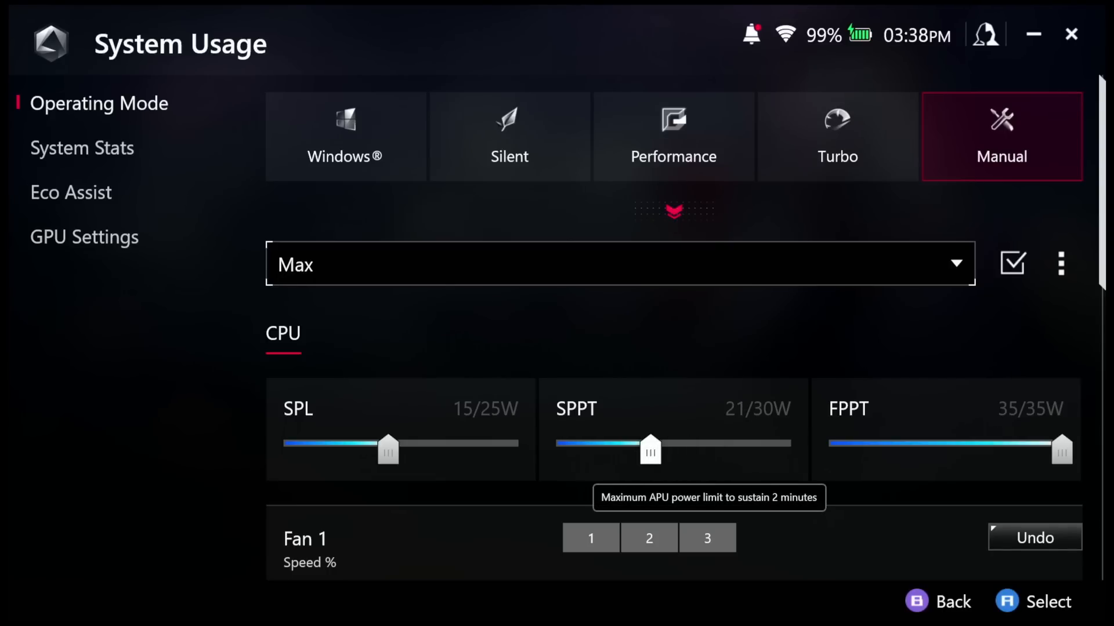
key("Left")
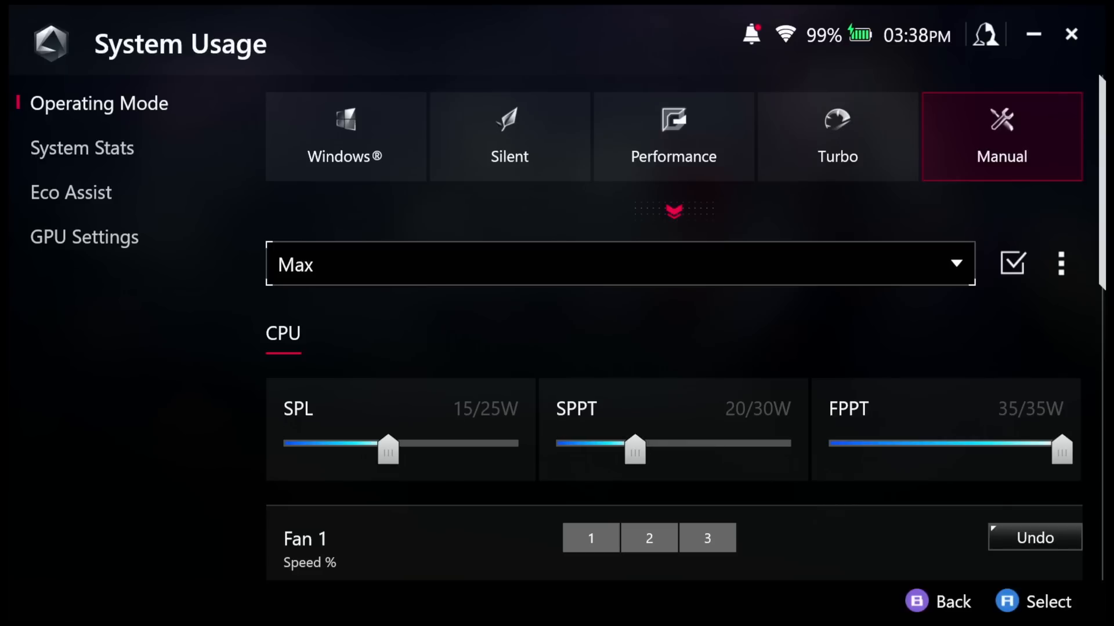
Set the CPU FPPT power limit of the Max profile to 30 W
left_click_drag(1071, 454, 992, 455)
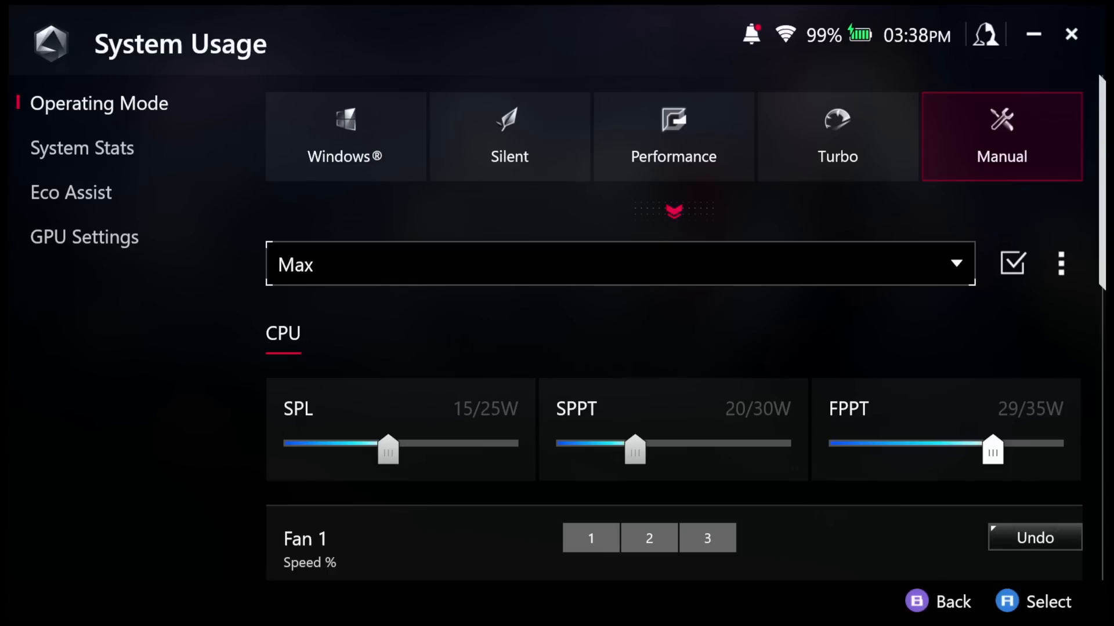
key("Right")
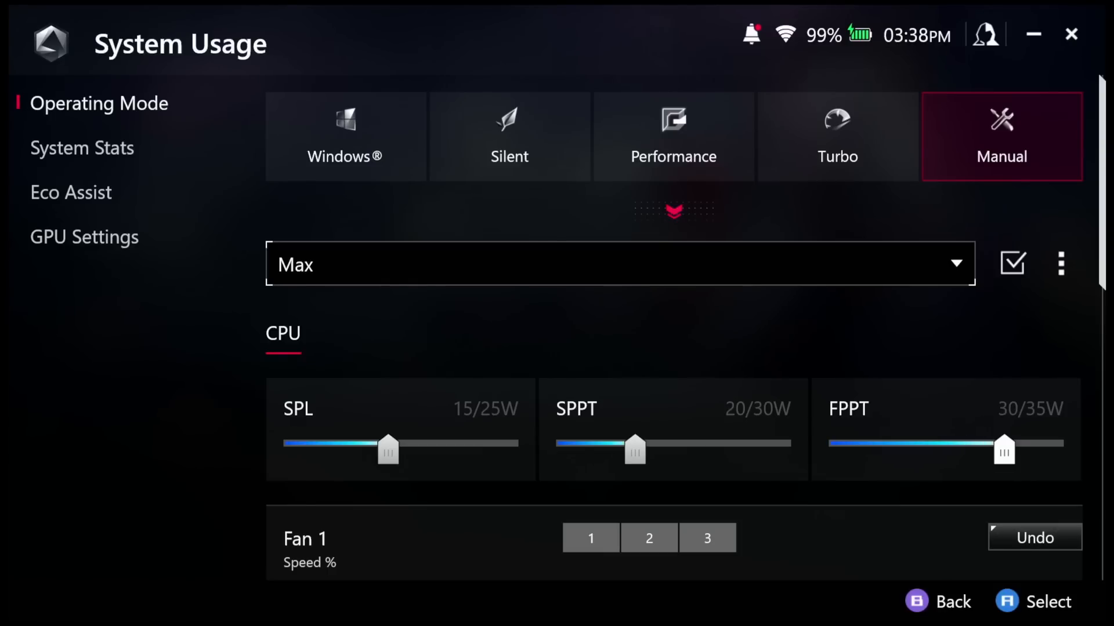
key("Left")
key("Right")
key("Right")
key("Right")
key("Right")
key("Right")
key("Right")
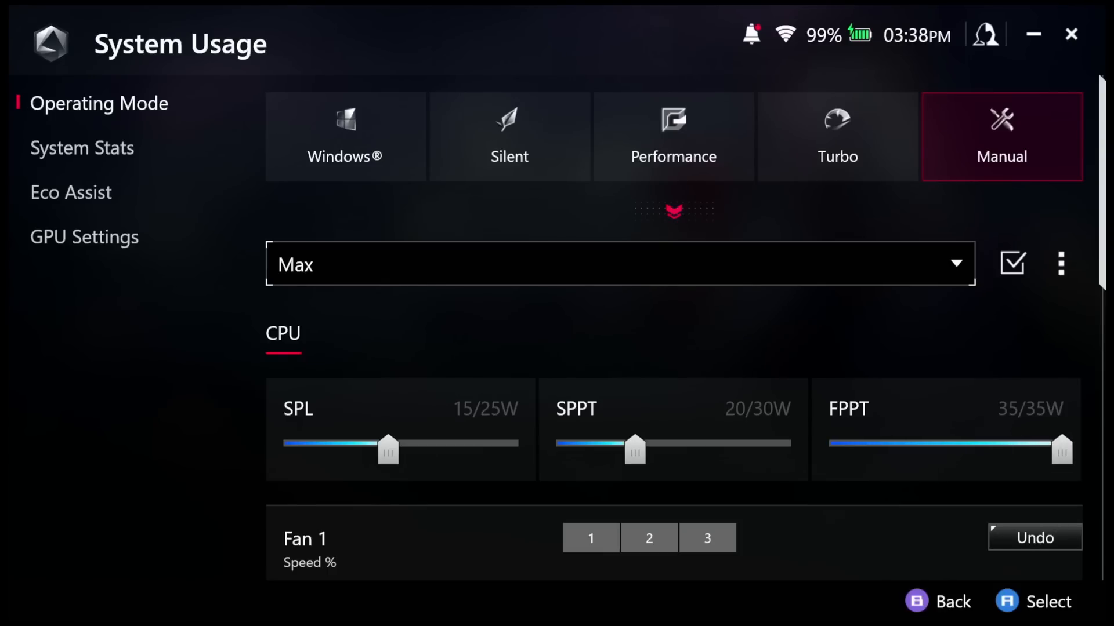
key("Left")
key("Left")
key("Left")
key("Left")
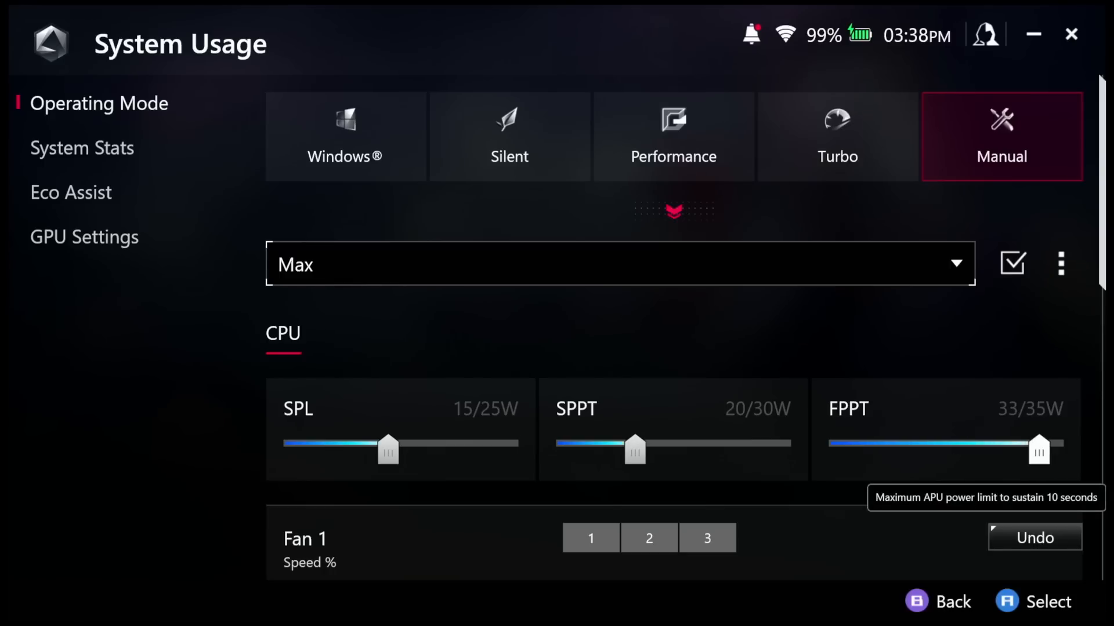
key("Left")
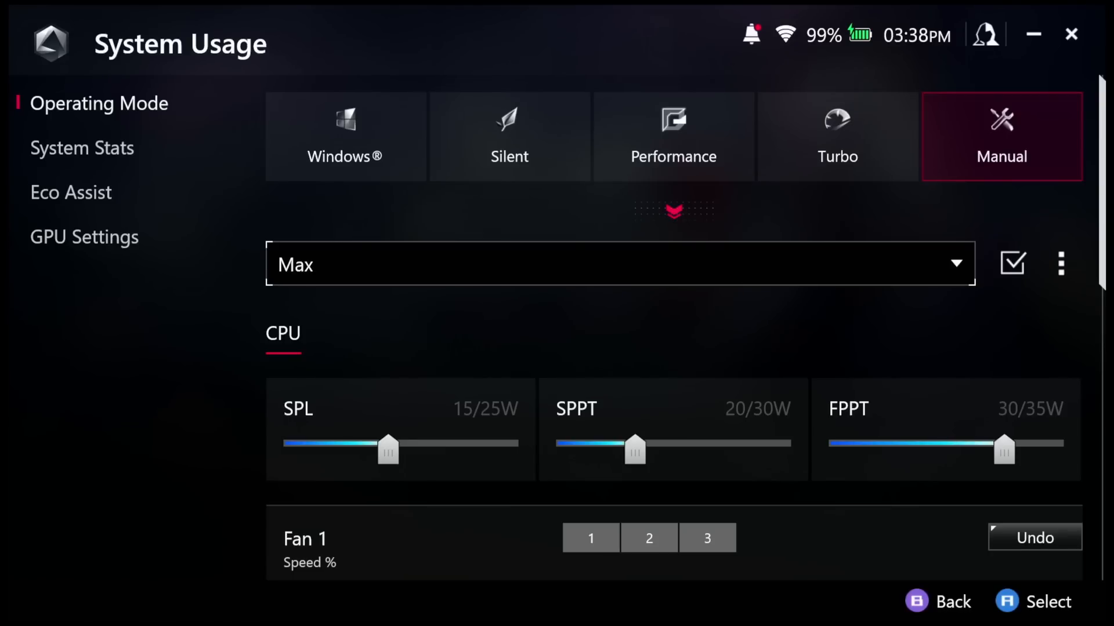
Try the SPPT limit of the Max profile at 21 W and 19 W, and return it to 20 W
key("Right")
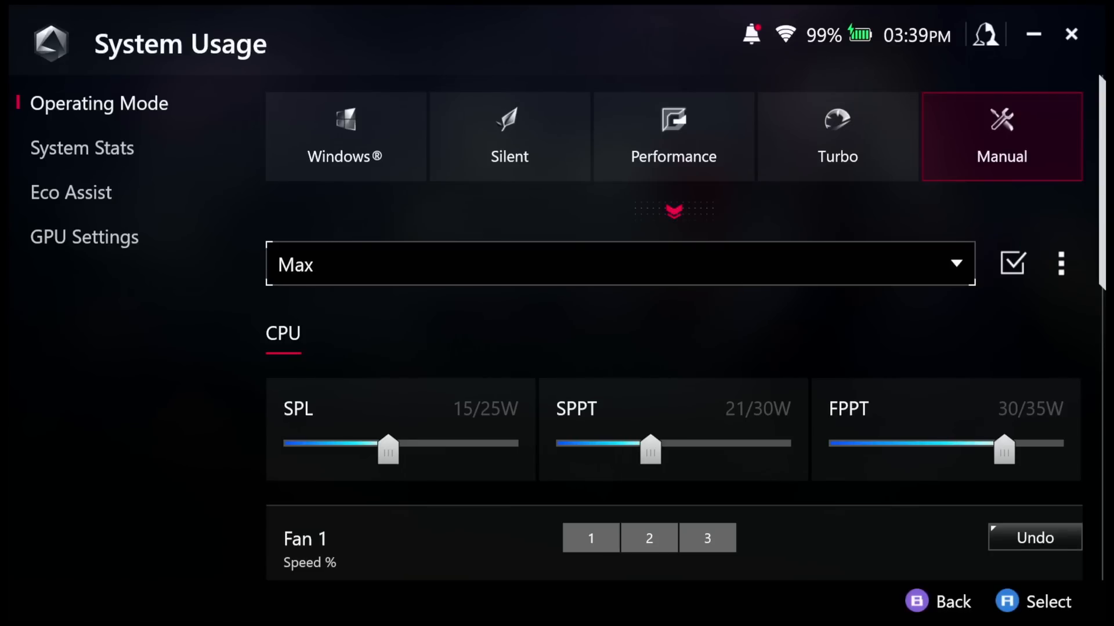
key("Right")
key("Left")
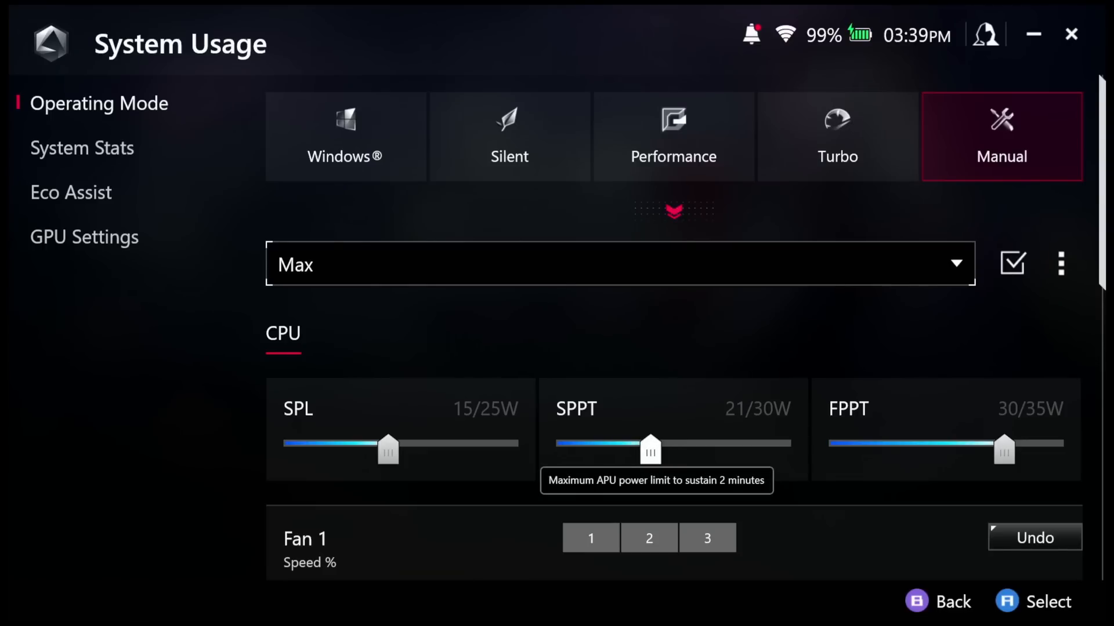
key("Left")
key("Left")
key("Left")
key("Right")
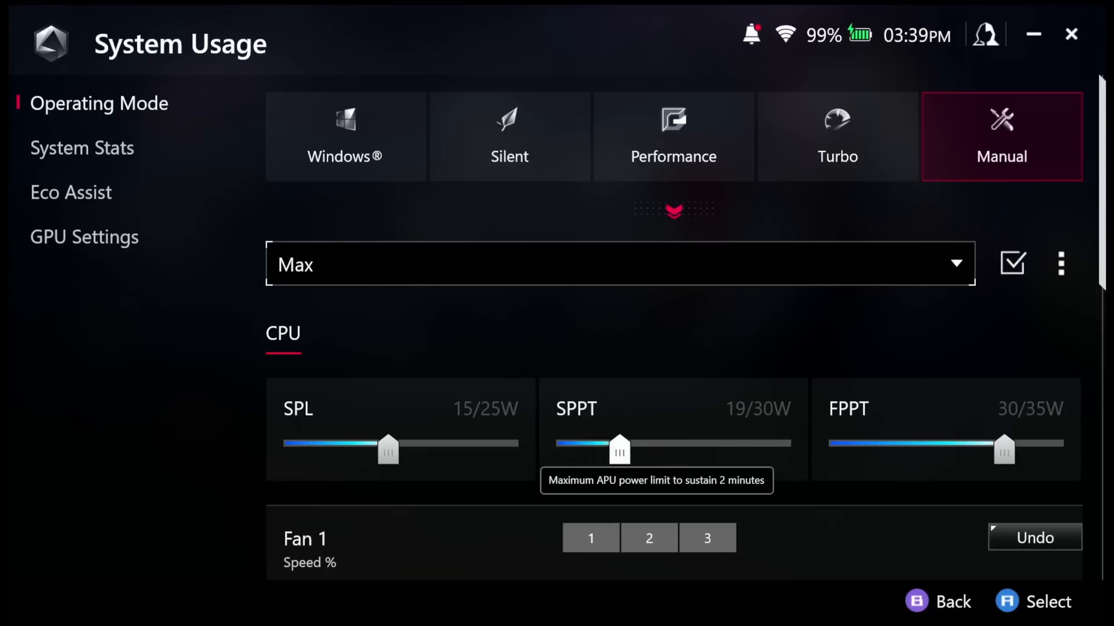
key("Right")
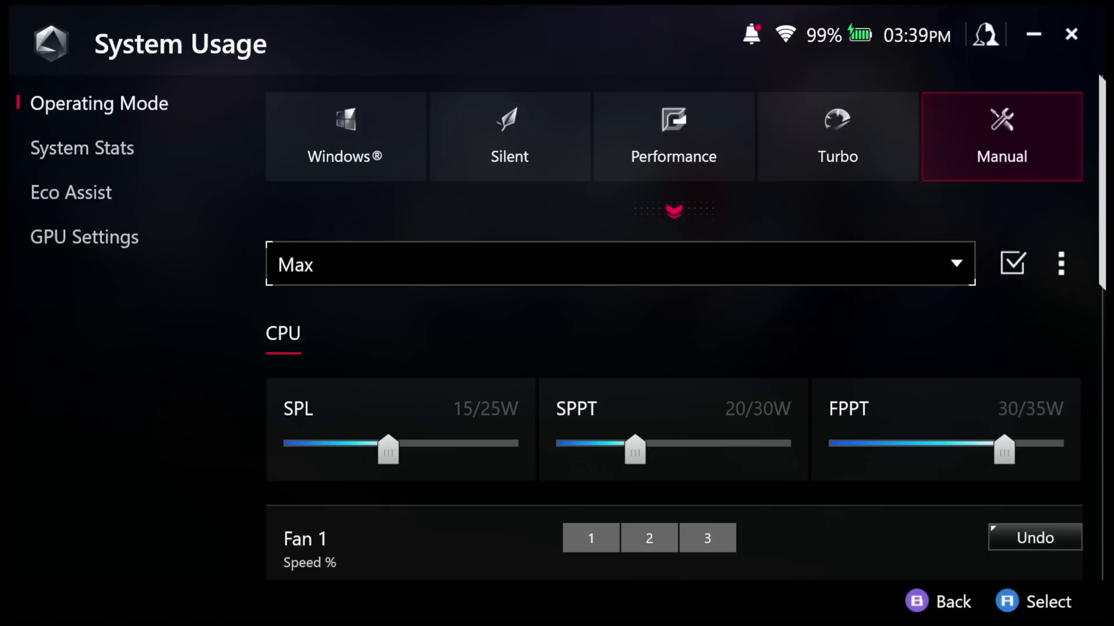
key("Down")
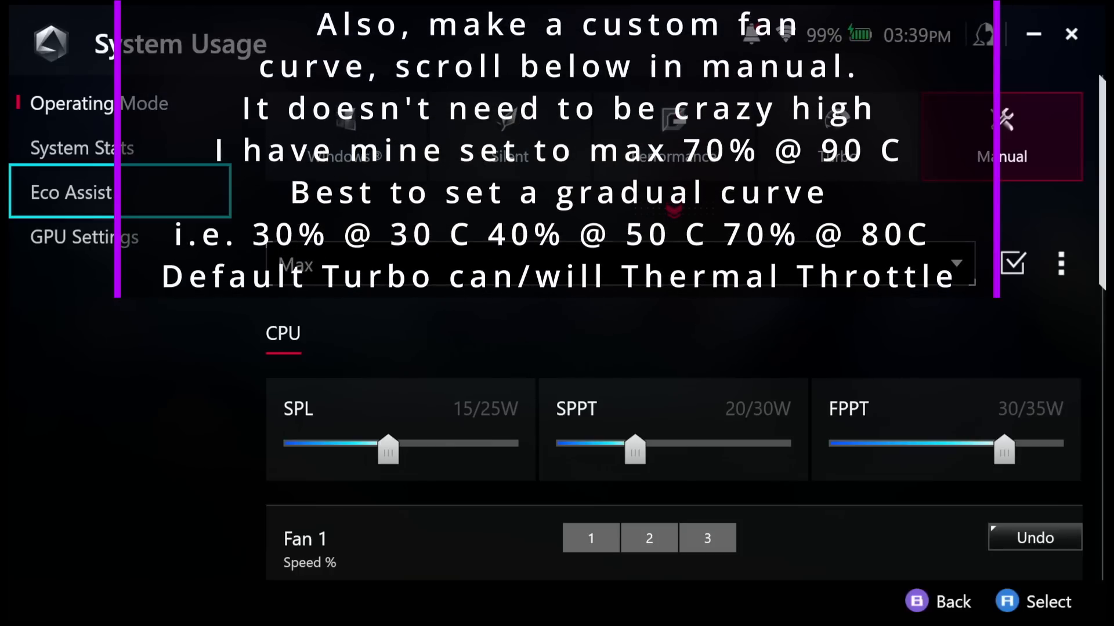
key("Up")
key("Up")
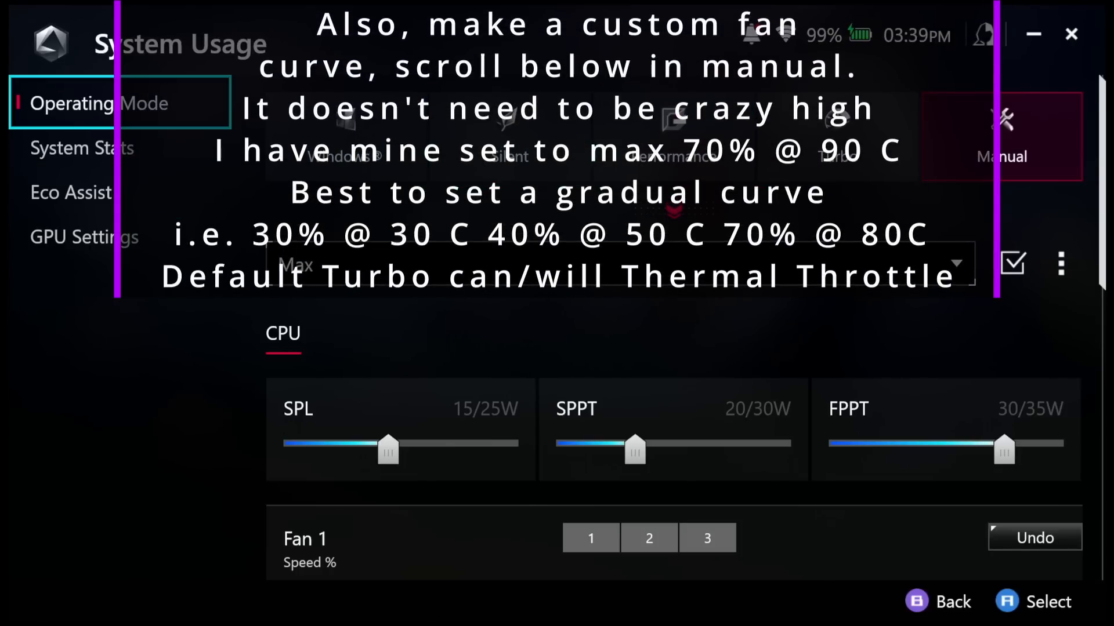
key("Right")
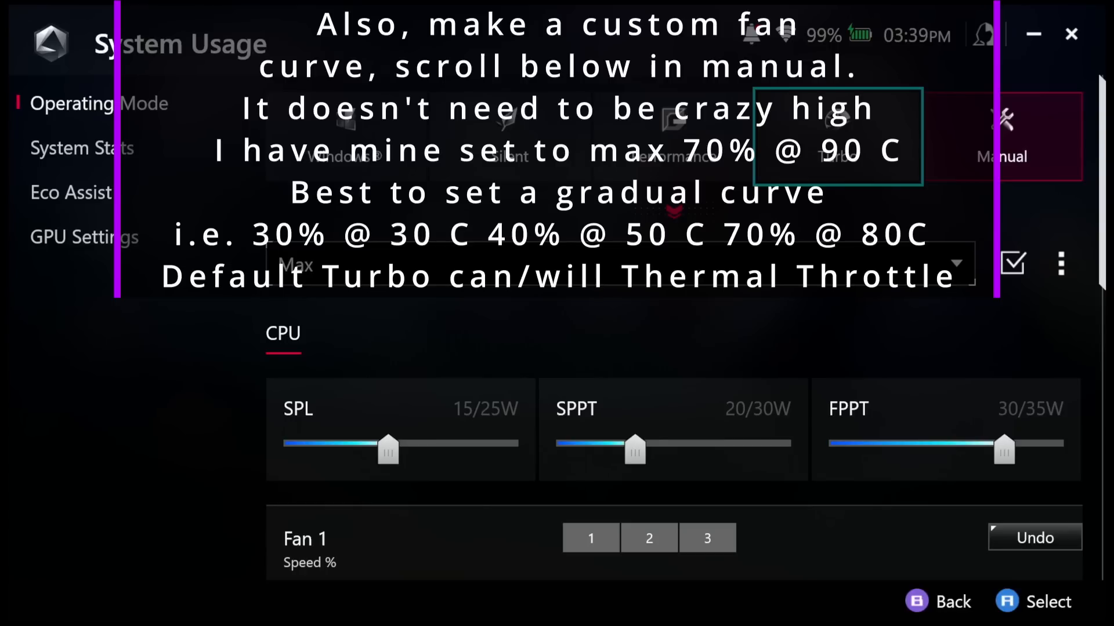
Lower the Max profile's SPPT to 15 W and FPPT to 25 W, trying SPL at 7 W before returning it to 15 W
left_click_drag(635, 450, 558, 450)
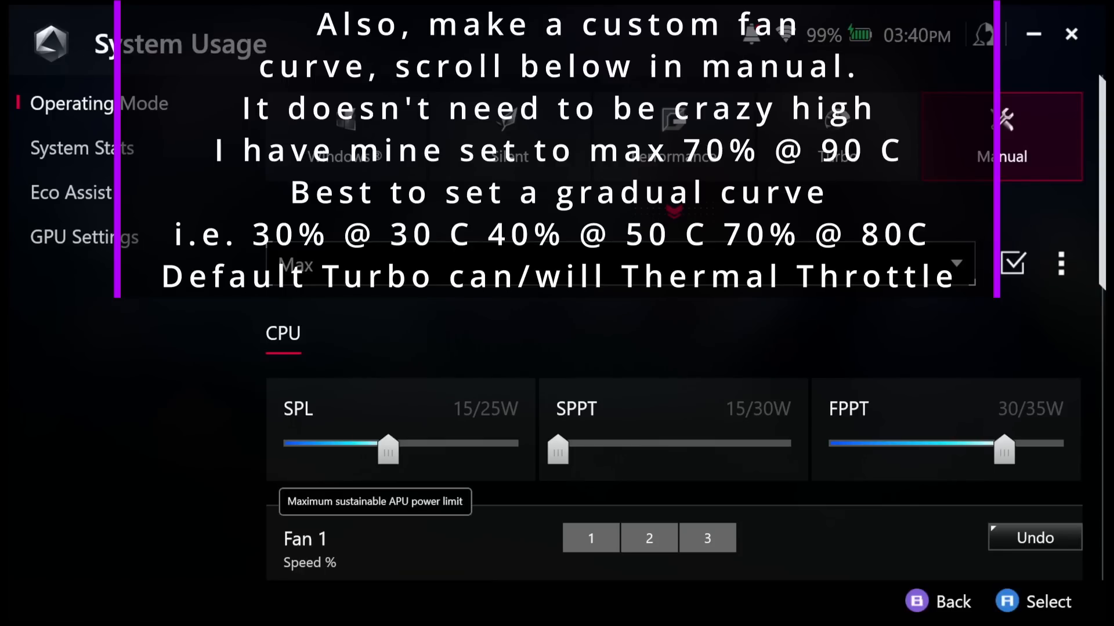
left_click_drag(388, 450, 284, 450)
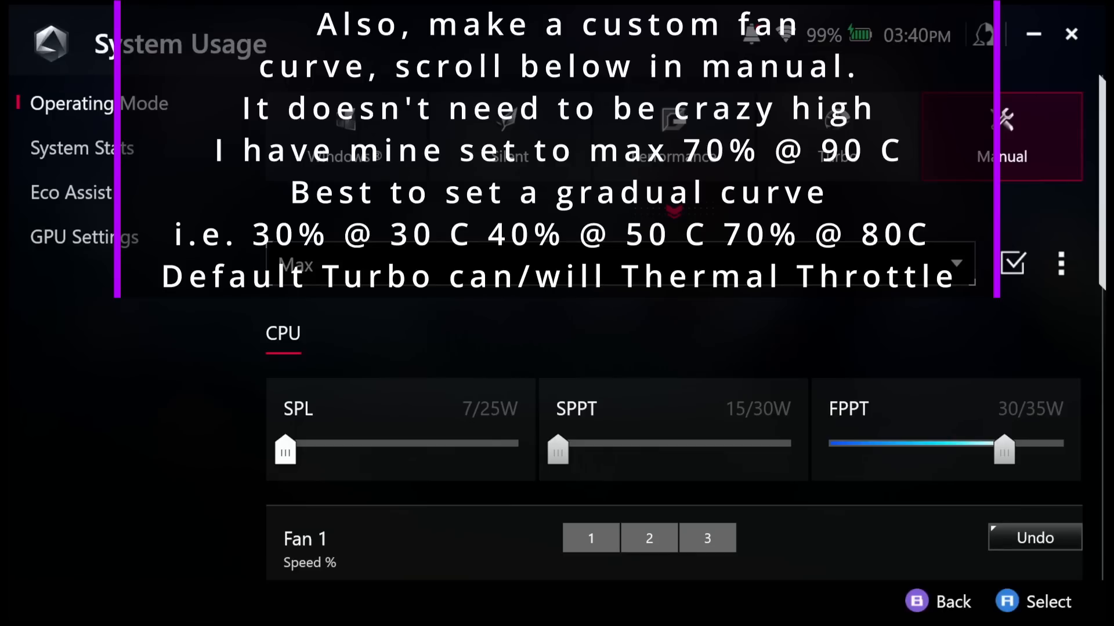
left_click_drag(284, 450, 388, 450)
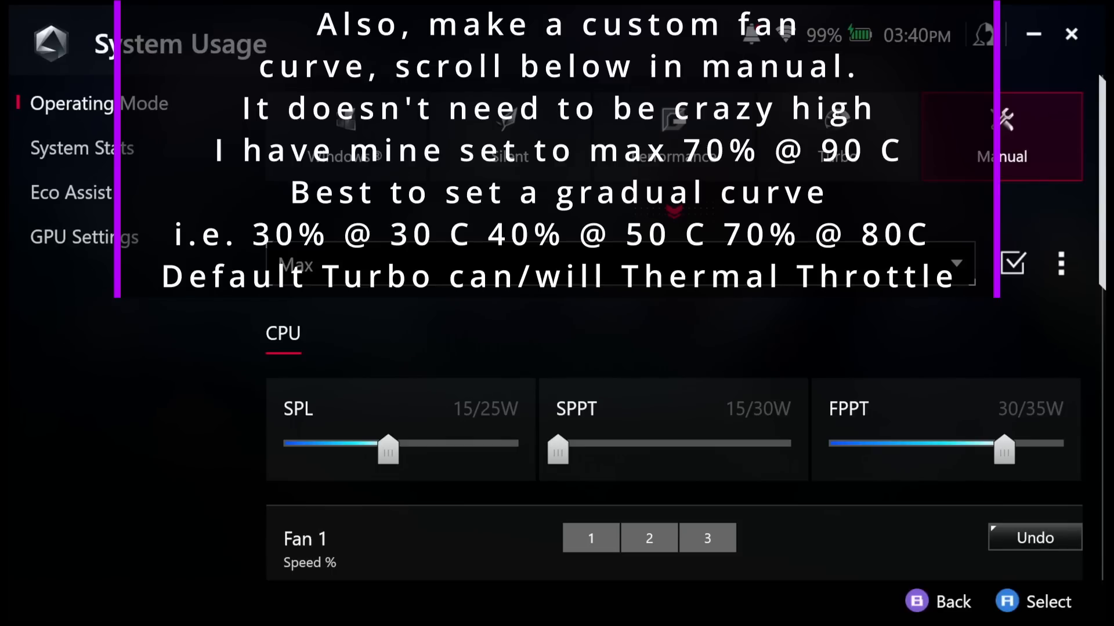
left_click_drag(1004, 450, 947, 451)
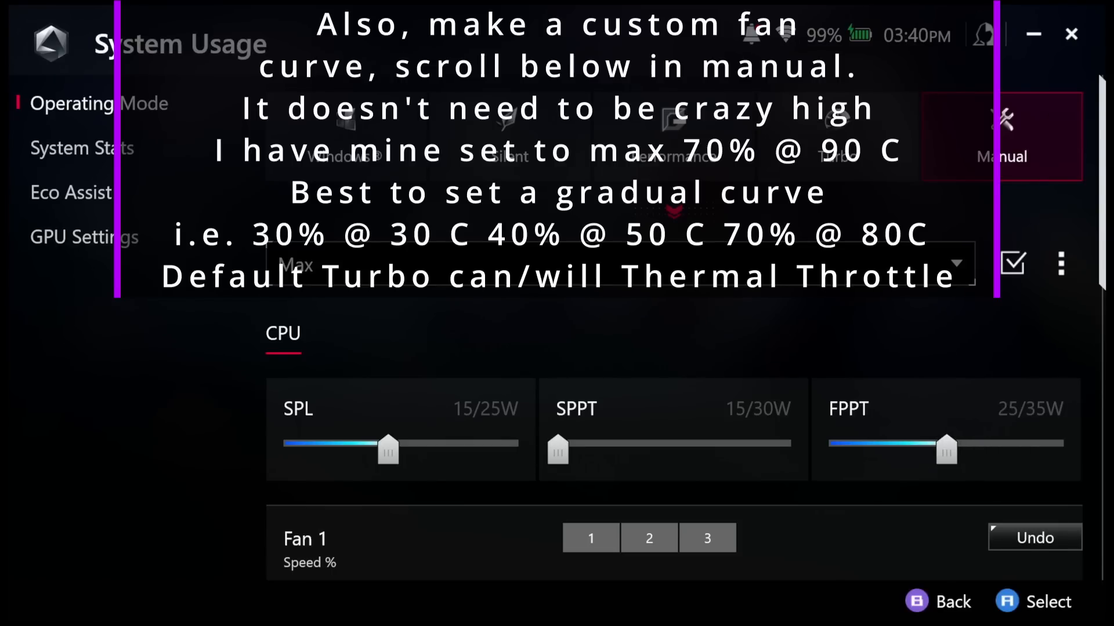
Raise the Max profile's CPU power limits to 25 W for SPL and 35 W for FPPT
left_click_drag(388, 450, 516, 450)
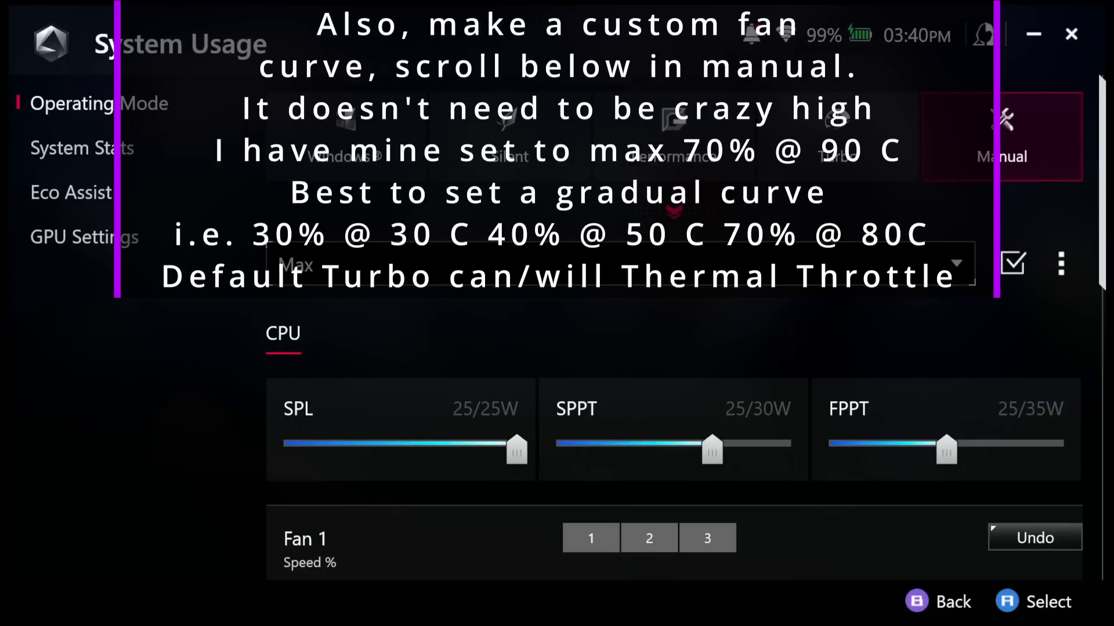
left_click_drag(946, 451, 1062, 450)
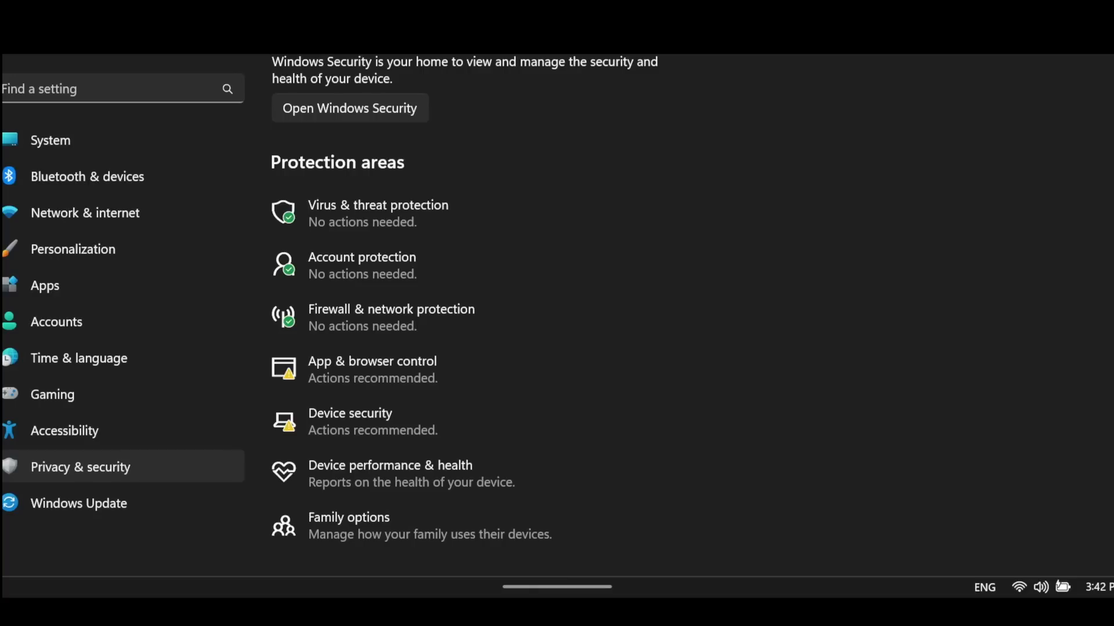
Switch to Windows Settings and open the Core isolation details of Device security in Windows Security
left_click(79, 504)
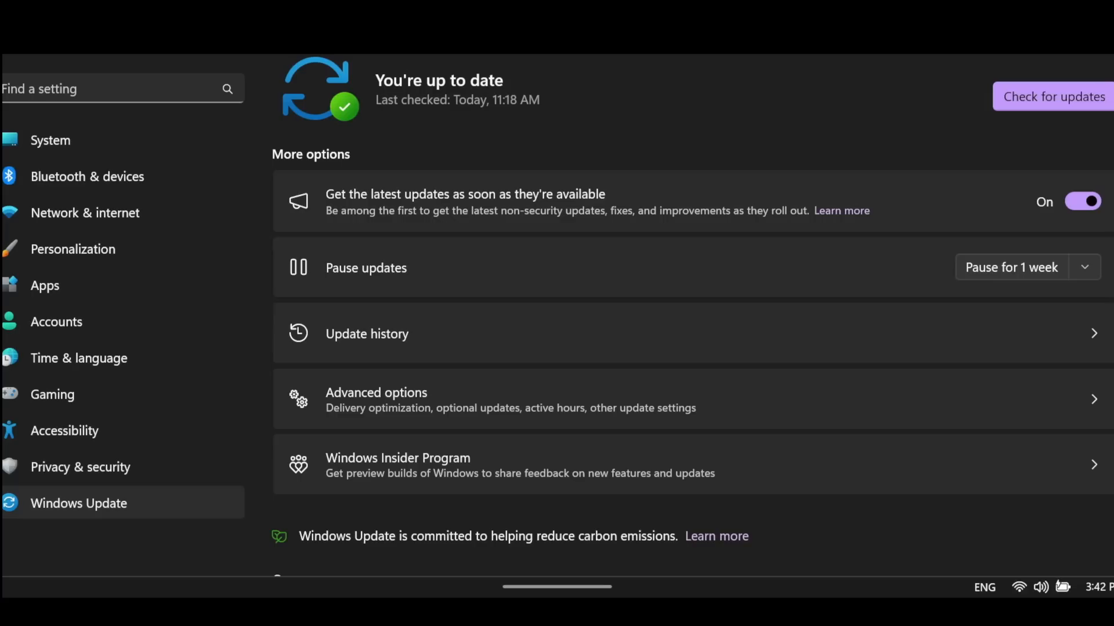
left_click(80, 467)
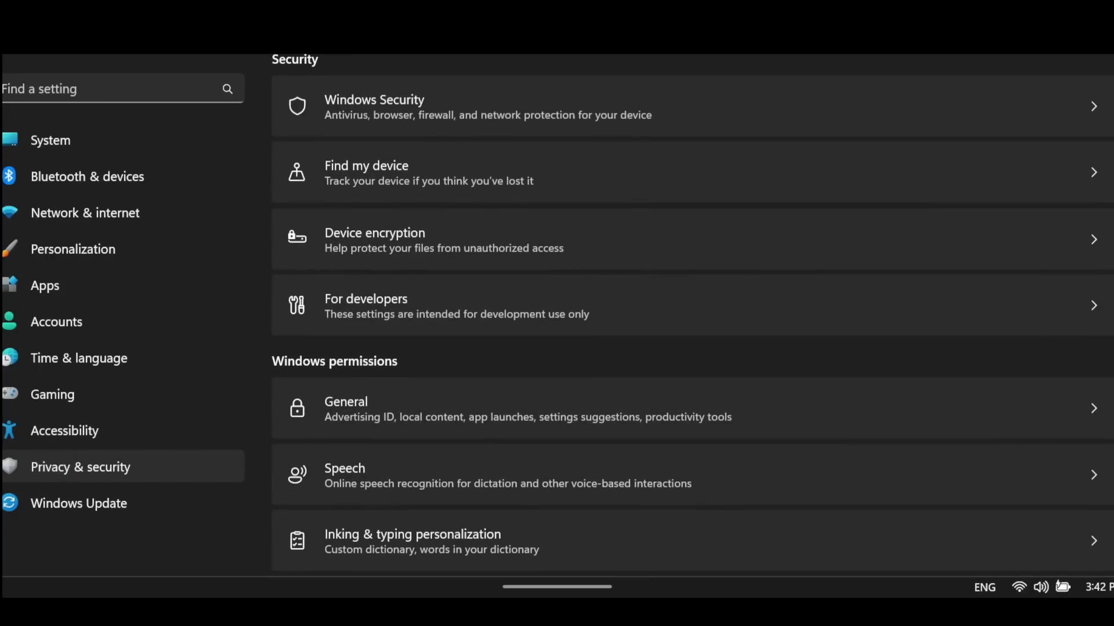
scroll(692, 313, "down", 4)
scroll(693, 313, "up", 4)
left_click(353, 107)
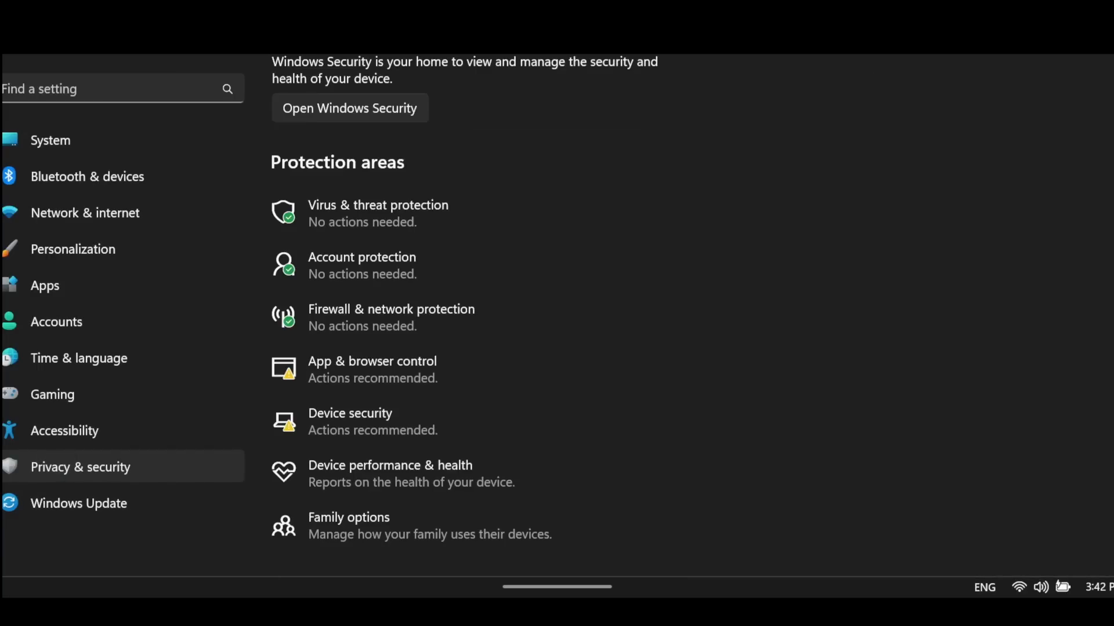
left_click(350, 422)
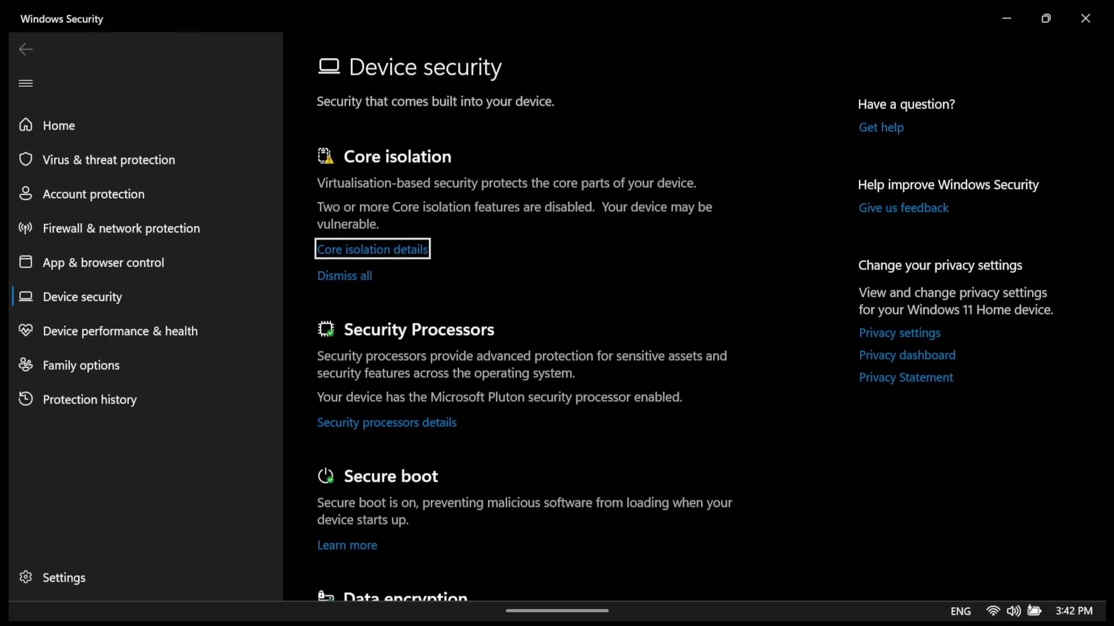
left_click(373, 249)
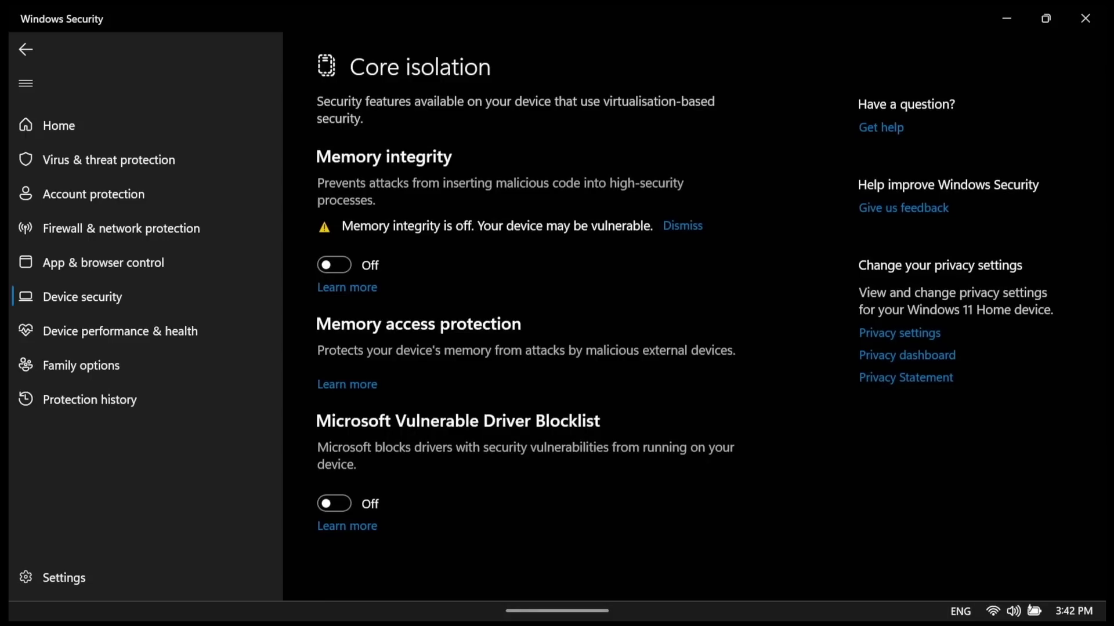